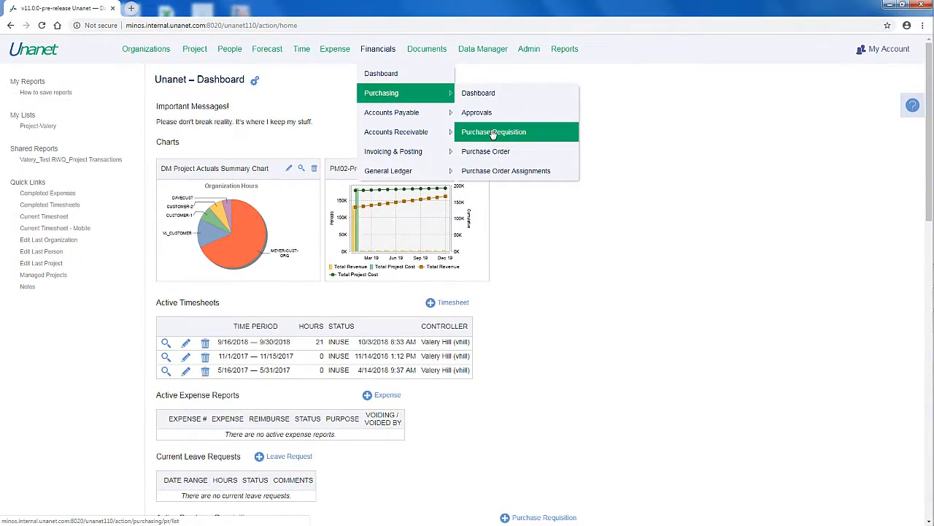
- Open the purchase requisitions and list them using the saved list All PRs
left_click(493, 133)
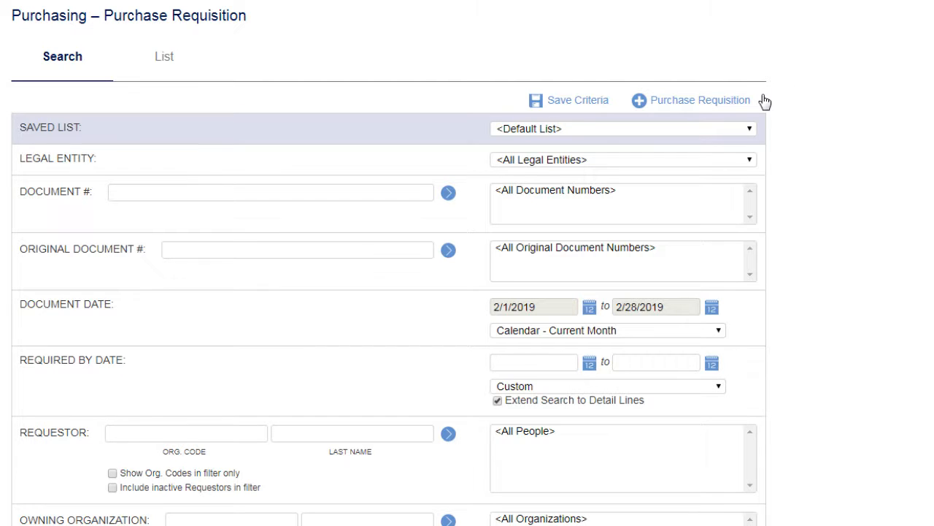
left_click(739, 131)
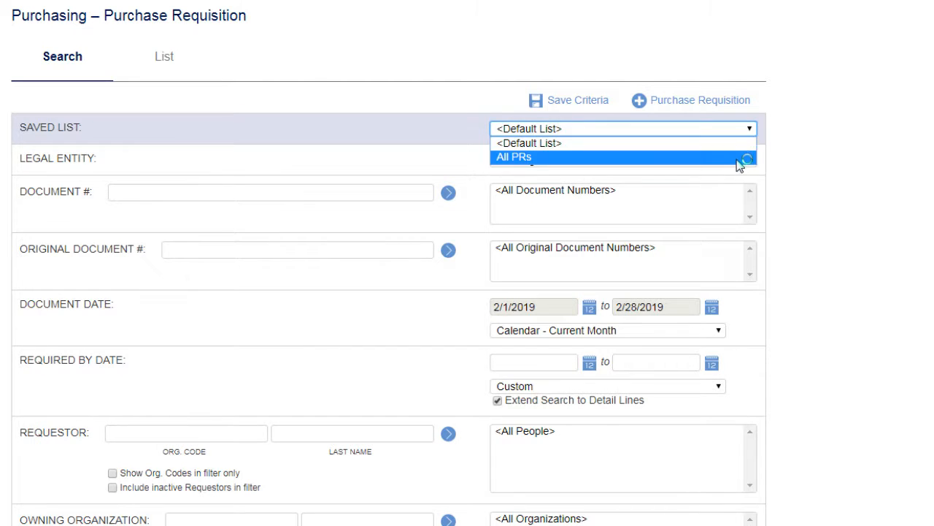
left_click(739, 158)
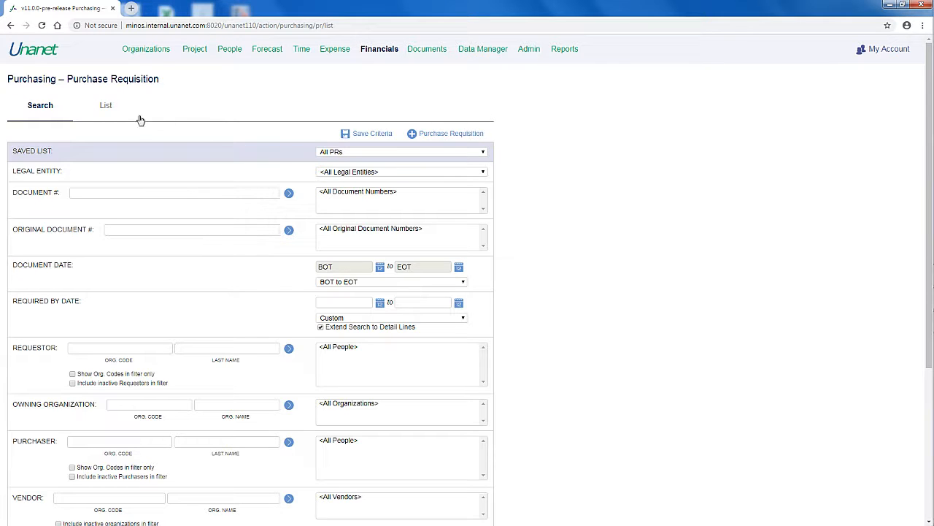
left_click(103, 113)
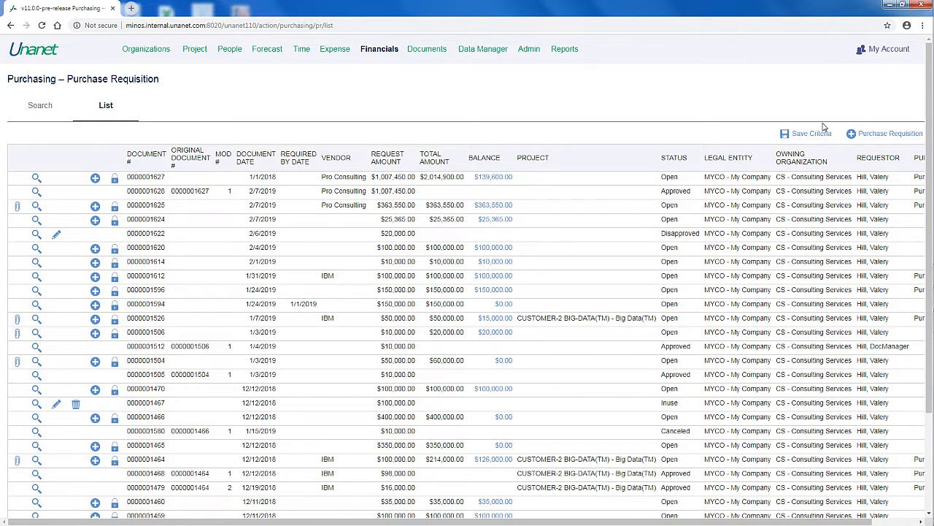
- Start a new purchase requisition with CS - Consulting Services as the owning organization
left_click(855, 134)
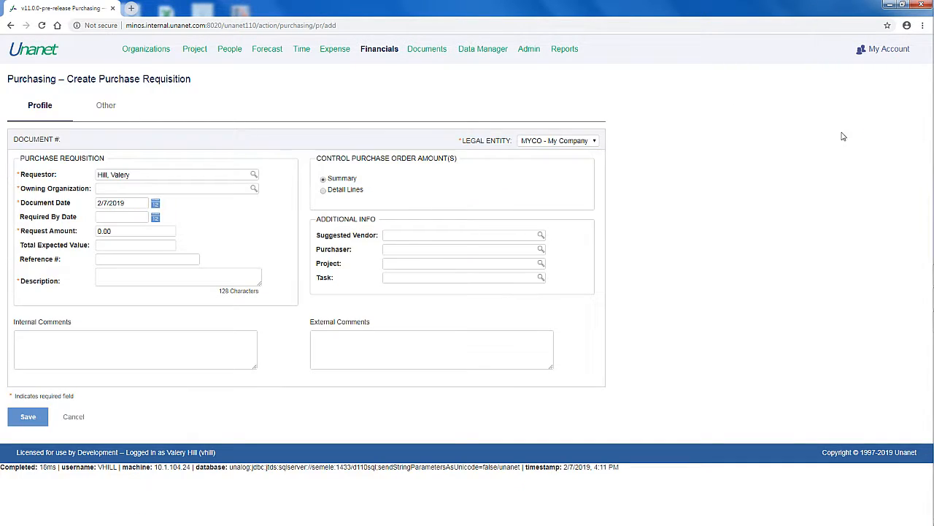
left_click(235, 190)
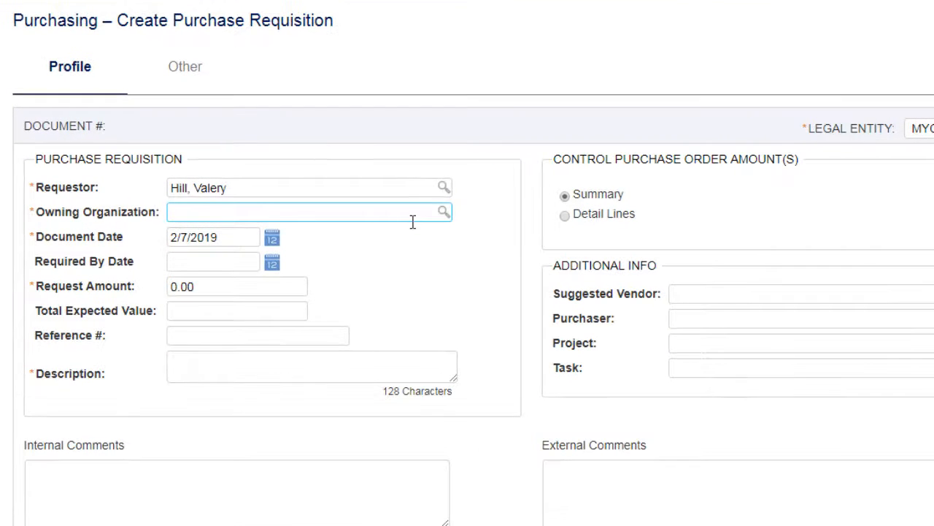
type("%")
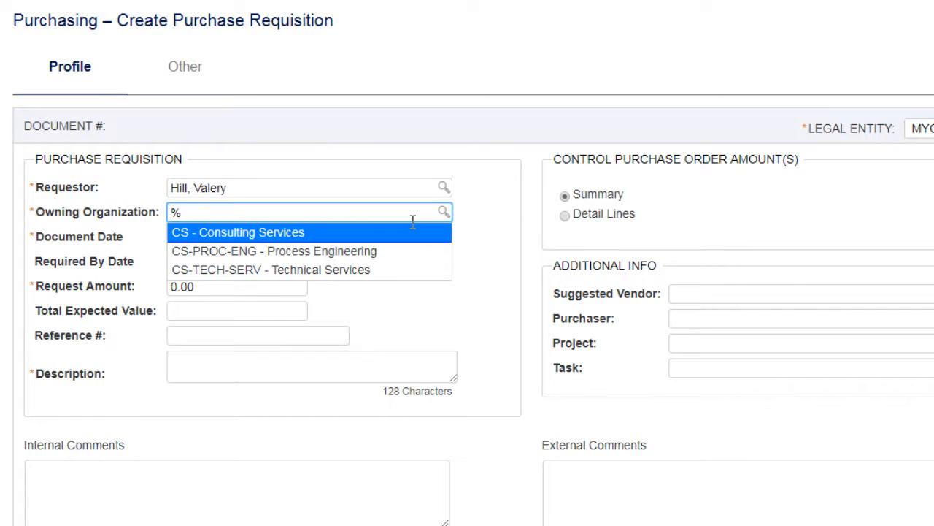
key("Return")
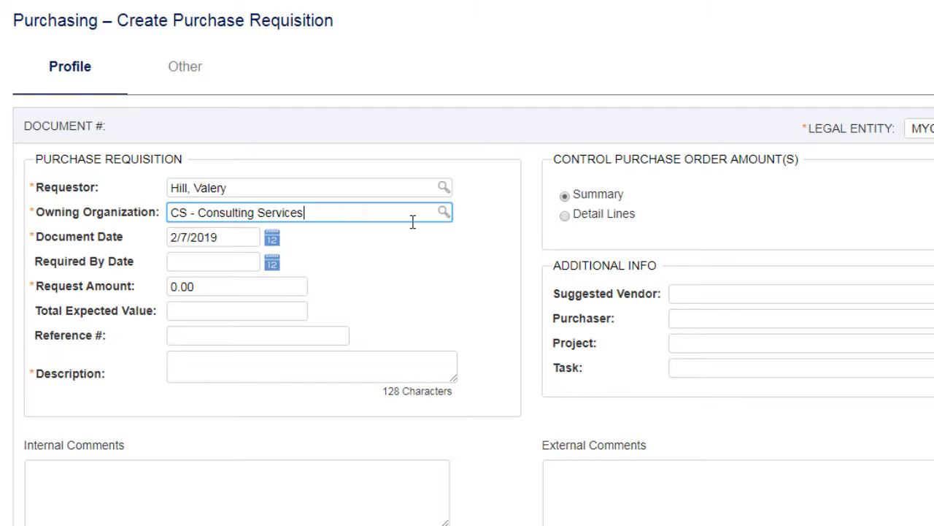
- Set the request amount to 265250 and enter the description "Need subcontractor labor, travel expenses and widgets to complete project."
key("Tab")
key("Tab")
key("Tab")
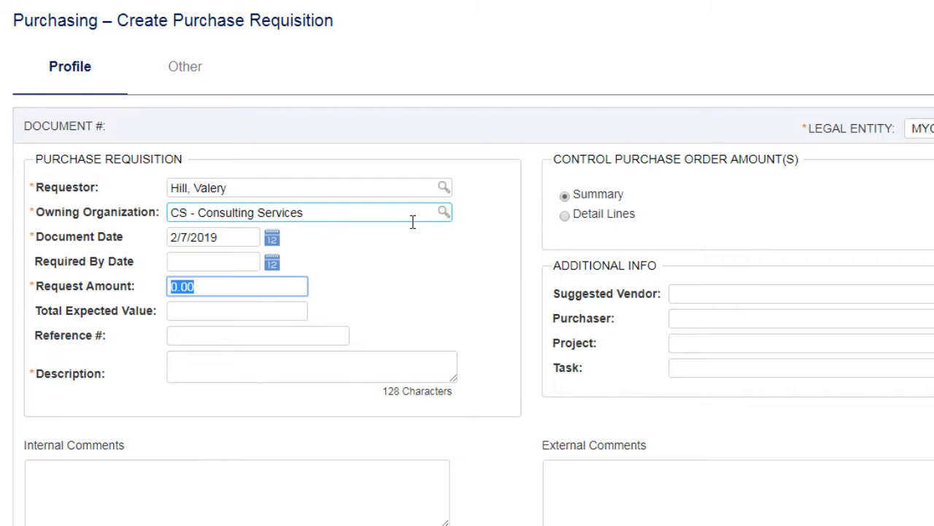
type("265250")
key("Tab")
key("Tab")
key("Tab")
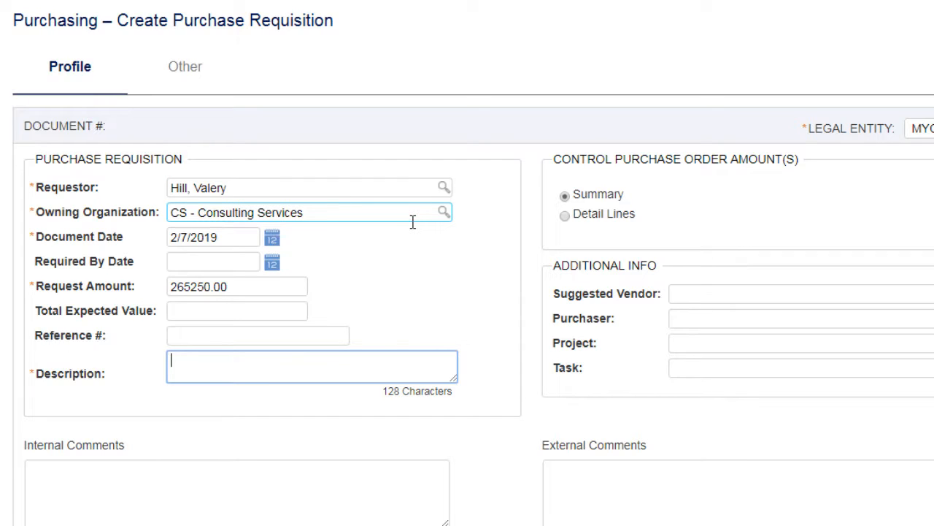
type("Need subcontractor labor, travel expenses and widgets to complete project.")
- Enter the internal comment "The internal comments field is intended for useful notes related to PR documents by and for people inside the organization."
left_click(346, 484)
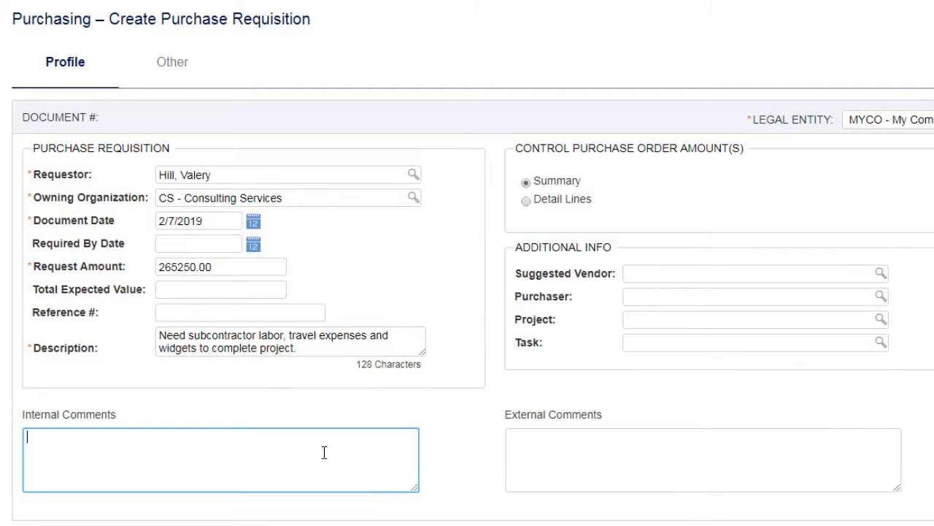
type("The internal comments field is intended for useful notes related to PR documents by and for people inside the organization.")
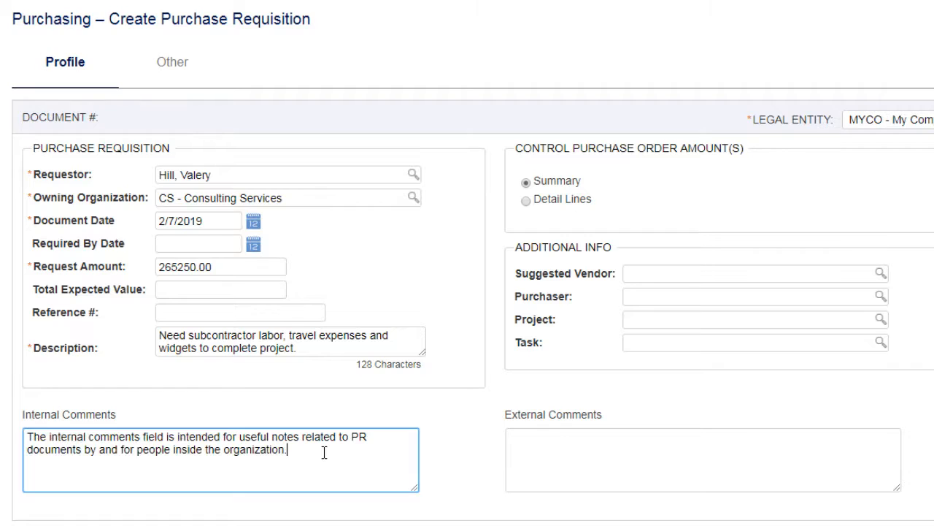
- Enter the external comment "External Comments will be displayed on the Purchase Order format (document sent to vendor)." and save the requisition
key("Tab")
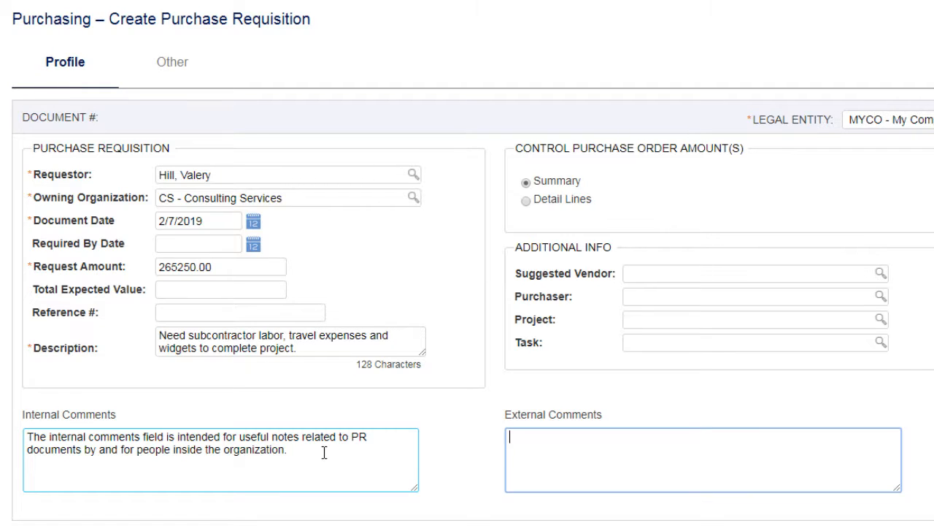
type("External Comments will be displayed on the Purchase Order format (document sent to vendor).")
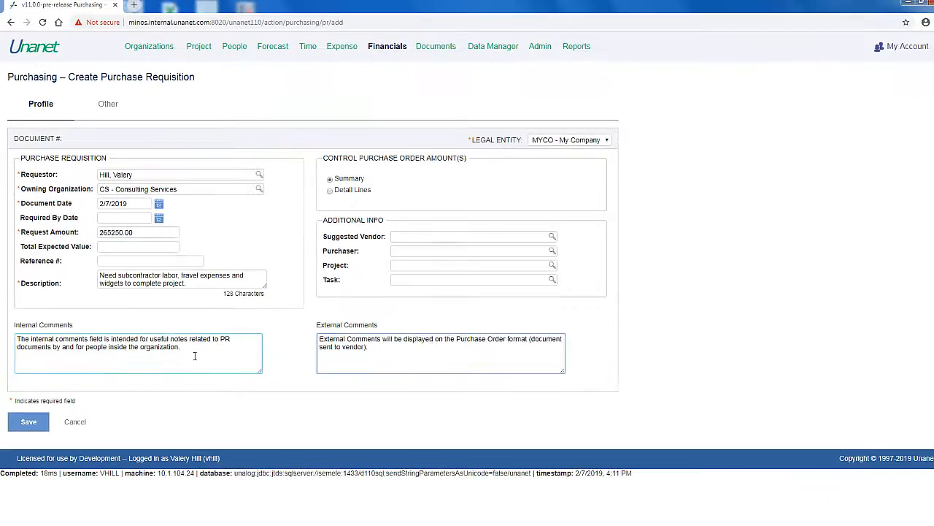
left_click(41, 422)
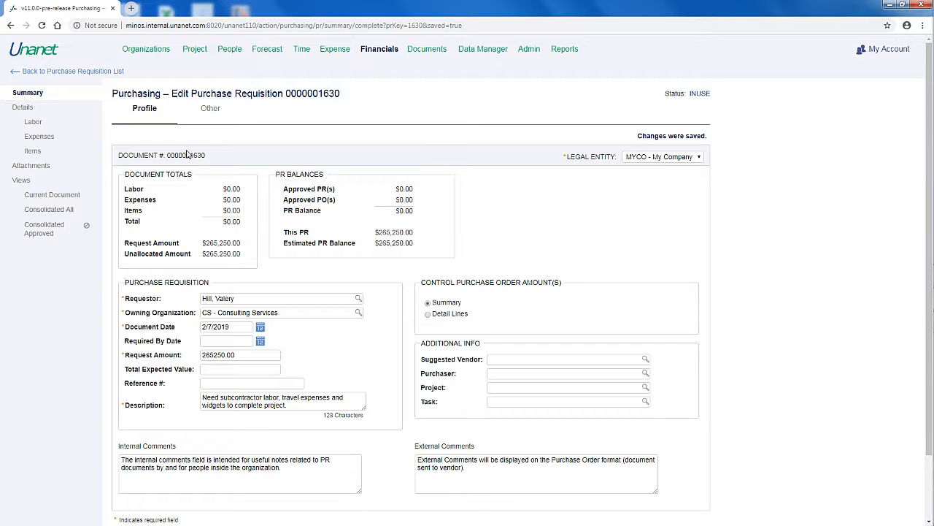
- In the requisition's user-defined fields, set Order Type A to TIME AND MATERIALS (T&M)/ LABOR HOUR (T&M) and Agreement Indicator to BASIC AGREEMENT (BA)
left_click(210, 108)
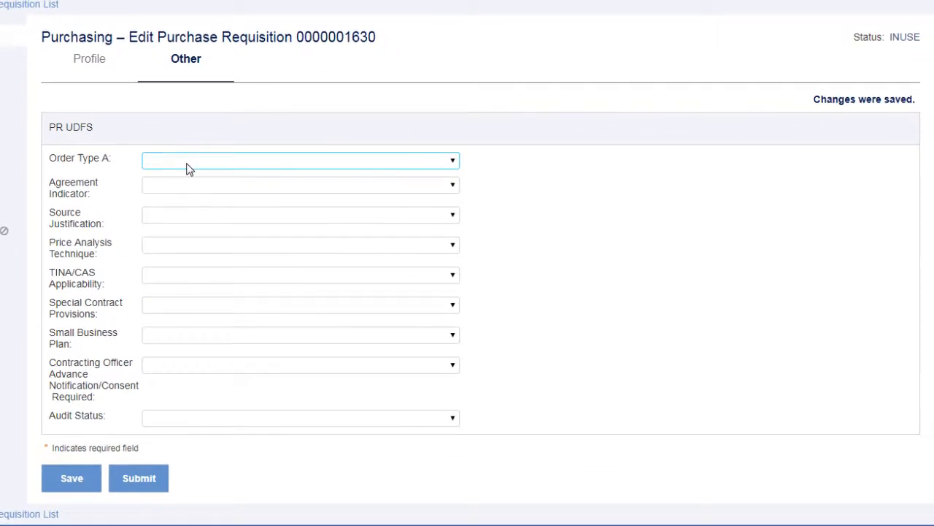
left_click(187, 168)
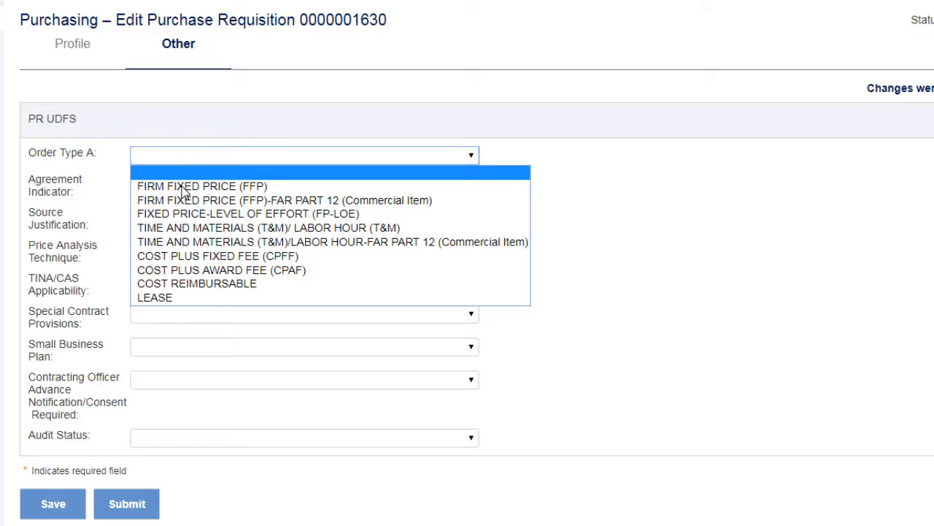
left_click(193, 228)
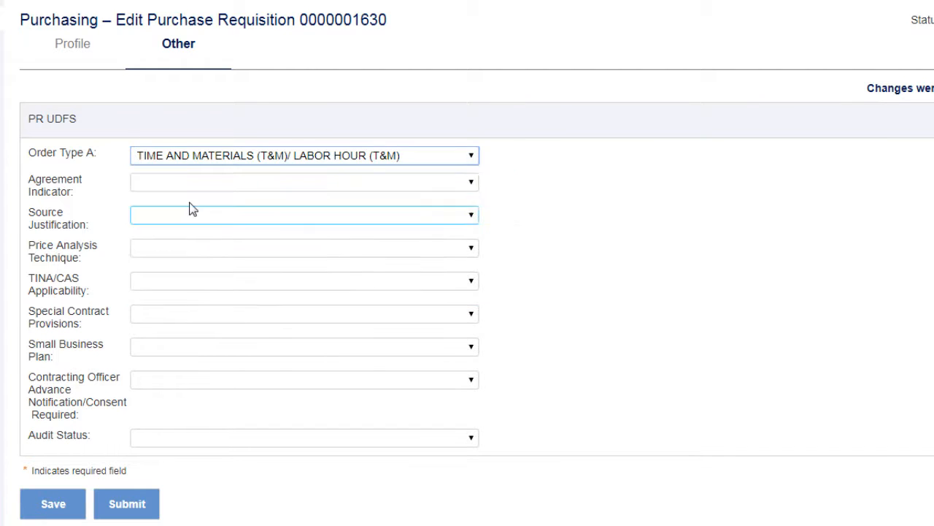
left_click(185, 188)
left_click(186, 212)
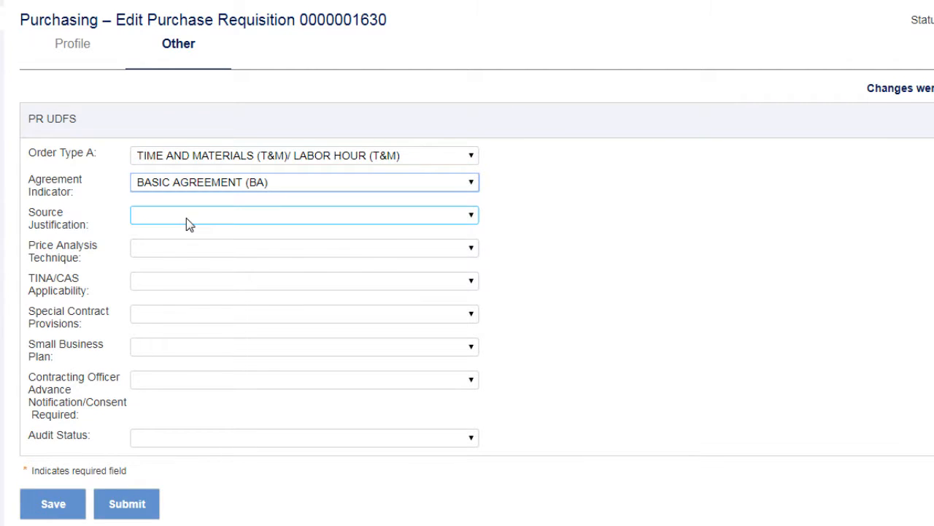
- Set the Source Justification to ENGINEERING DIRECTED and the Price Analysis Technique to HISTORICAL PRICE COMPARISON
left_click(186, 218)
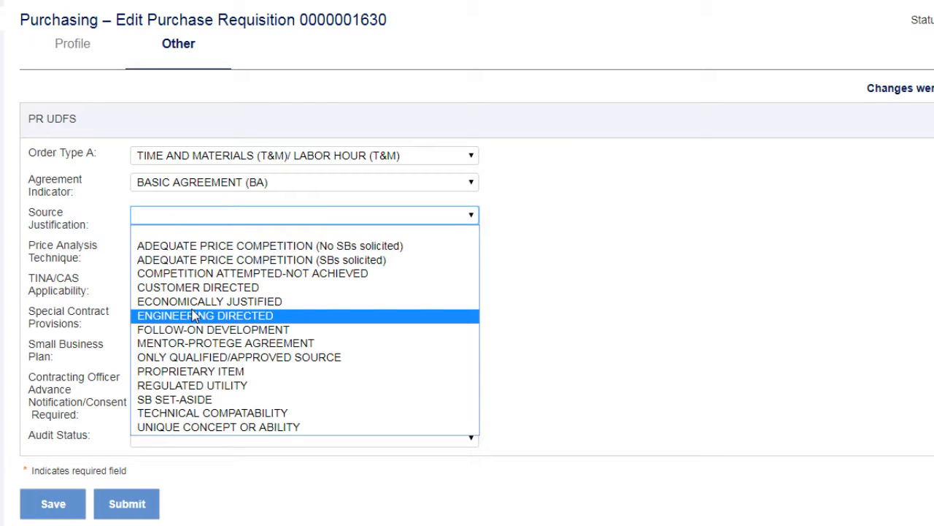
left_click(193, 315)
left_click(181, 250)
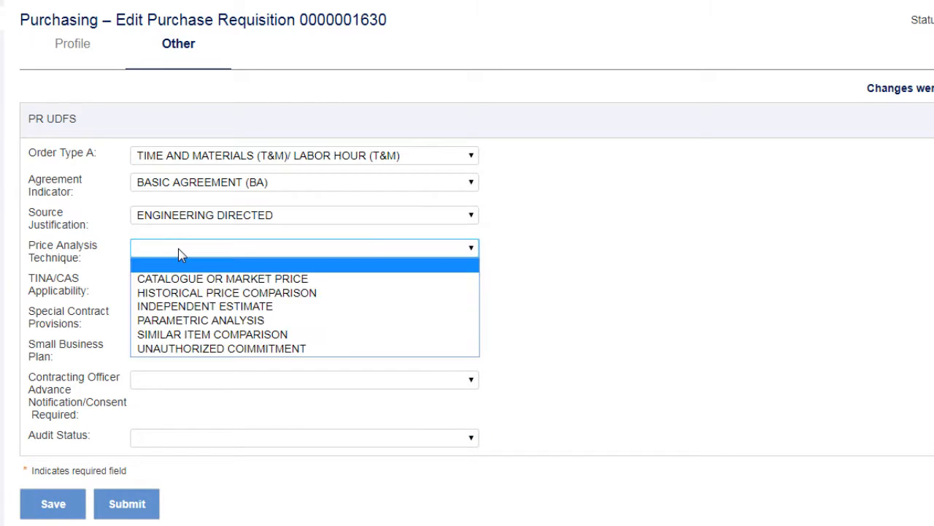
left_click(183, 294)
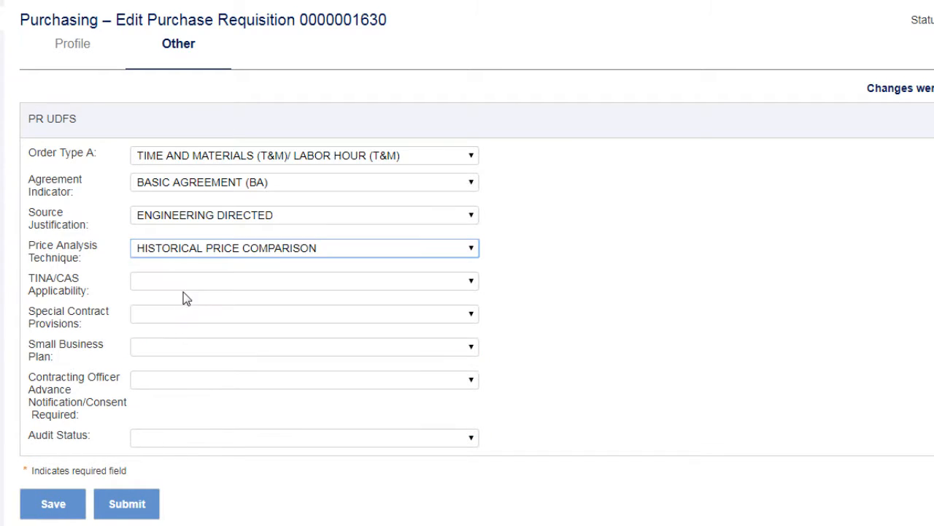
- Set TINA/CAS Applicability to TINA/CAS NOT APPLICABLE and Special Contract Provisions to SERVICE CONTRACT ACT
left_click(184, 286)
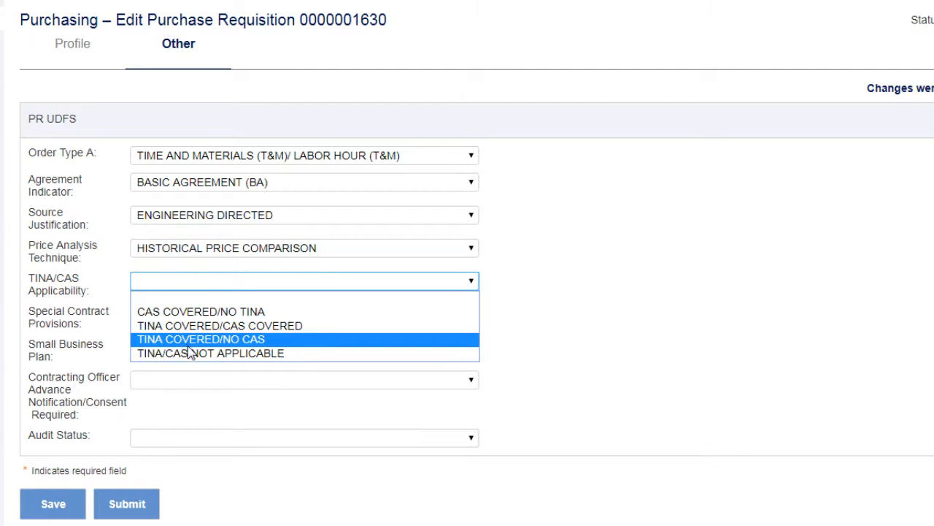
left_click(191, 353)
left_click(174, 315)
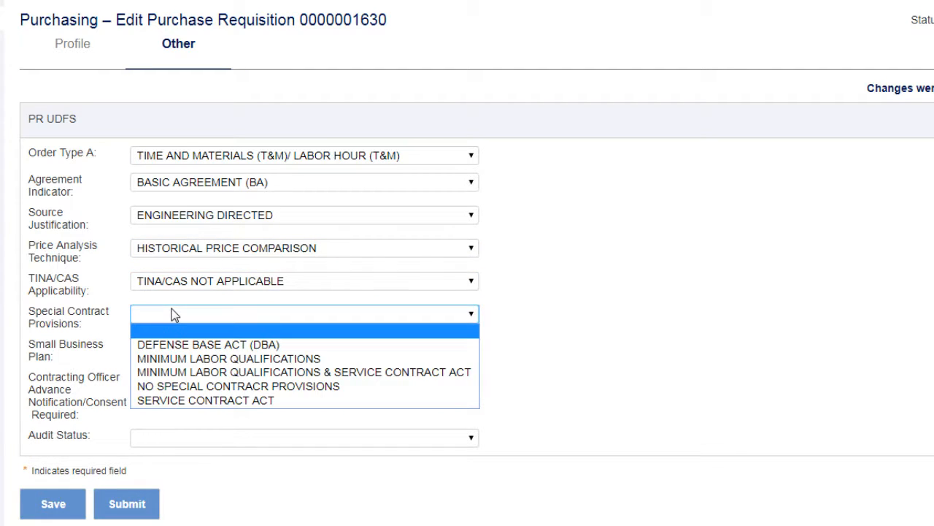
left_click(188, 395)
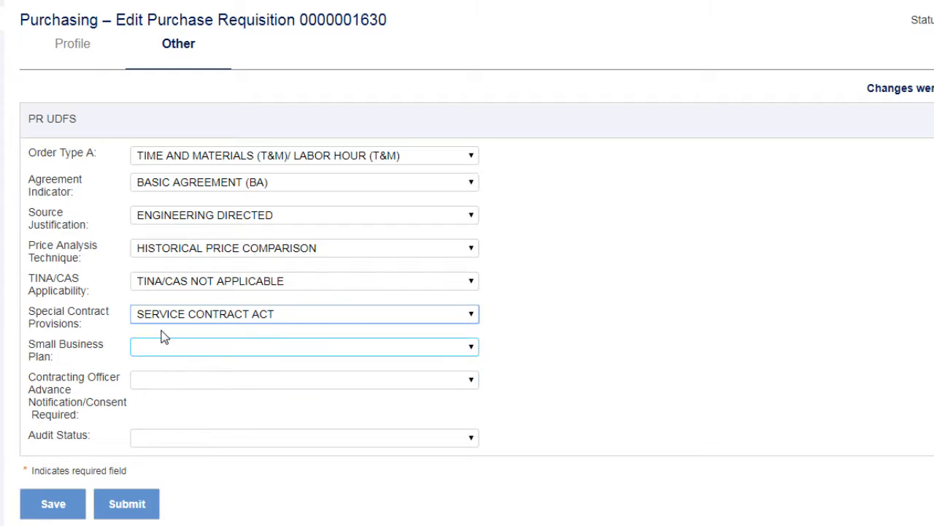
- Set the Small Business Plan to SMALL BUSINESS/FOREIGN BUSINESS/COMMERCIAL ITEM-SB PLAN NOT REQUIRED and save the requisition
left_click(161, 347)
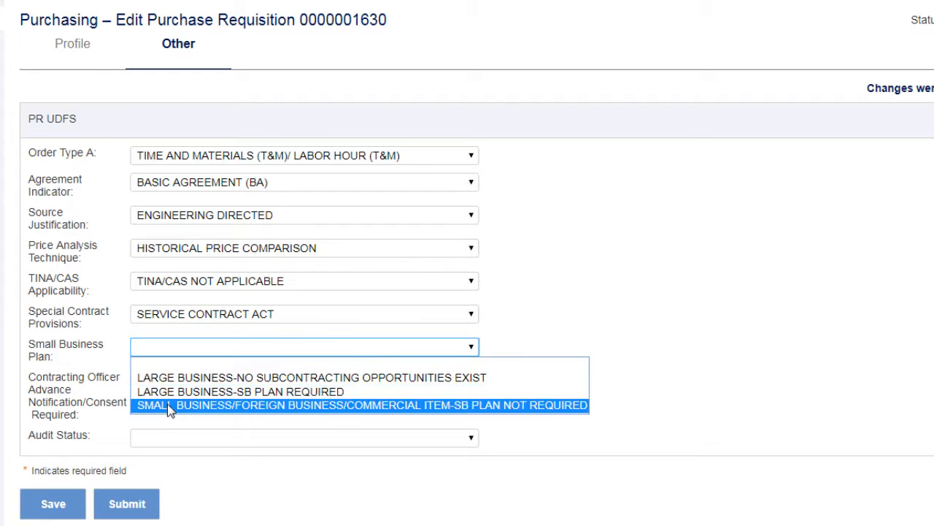
left_click(167, 409)
left_click(70, 505)
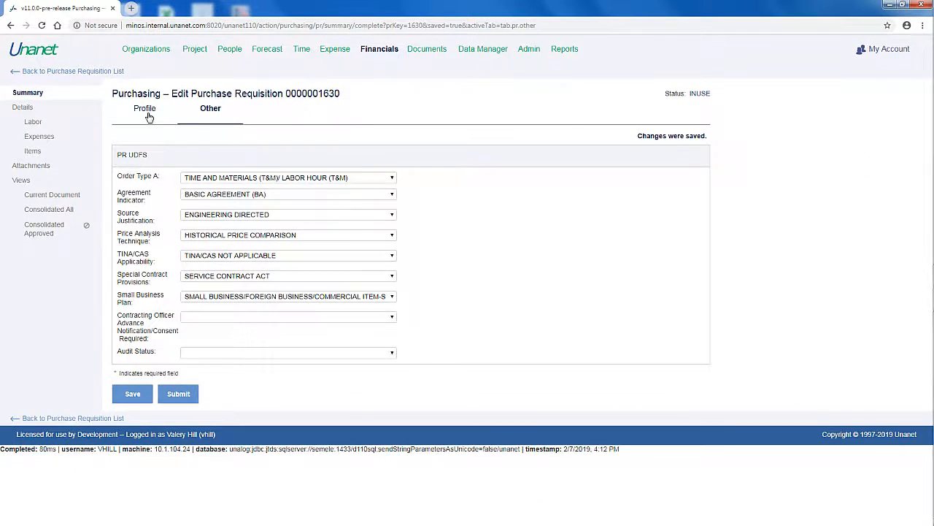
- Add one labor line to the requisition, described as "Line for Business Analyst" and running from 3/1/2019 to 6/30/2019
left_click(75, 55)
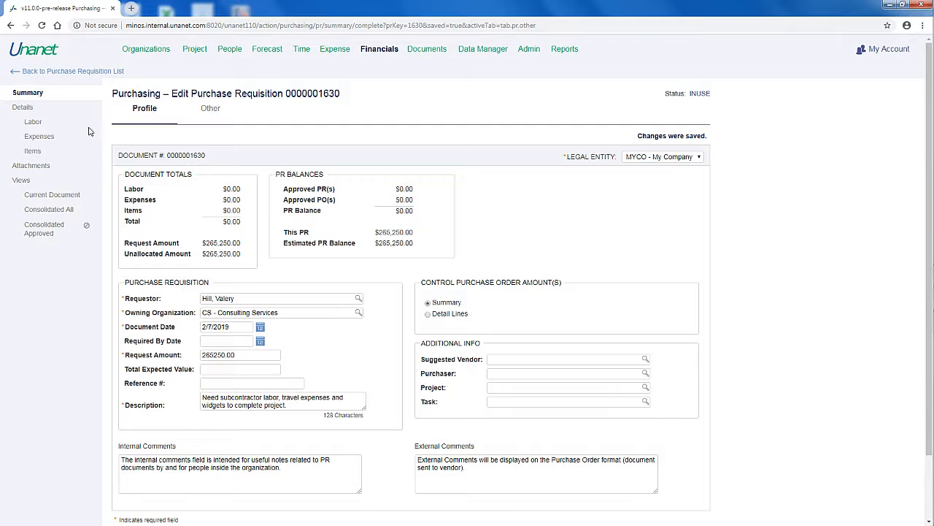
left_click(33, 122)
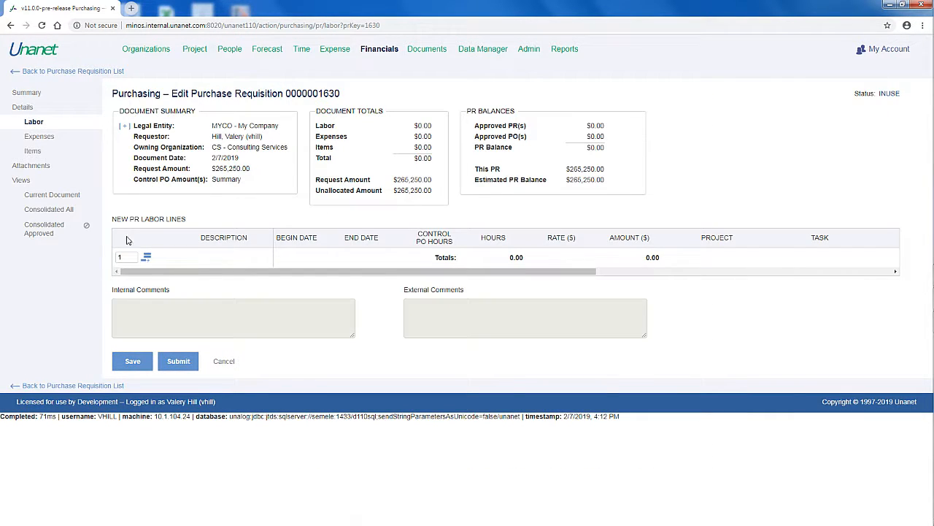
left_click(147, 257)
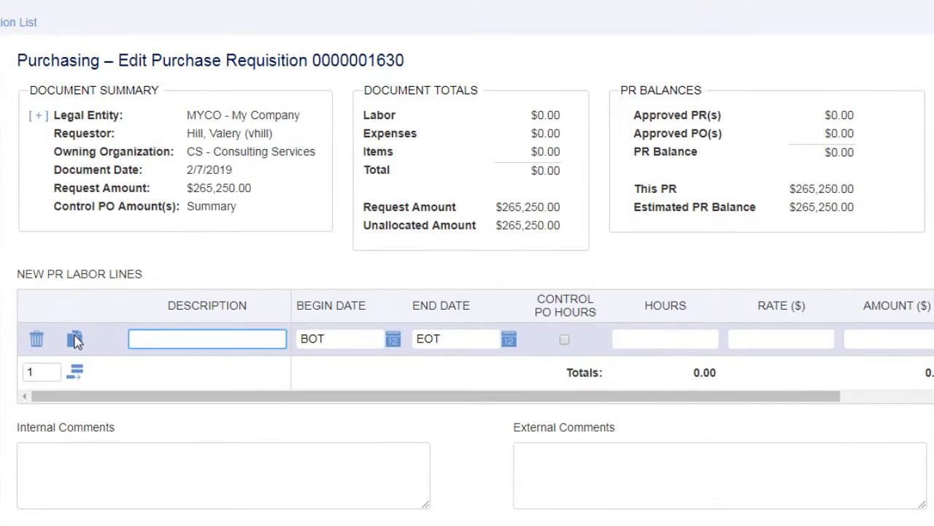
type("Line for Business Analyst")
key("Tab")
type("3/1")
key("Tab")
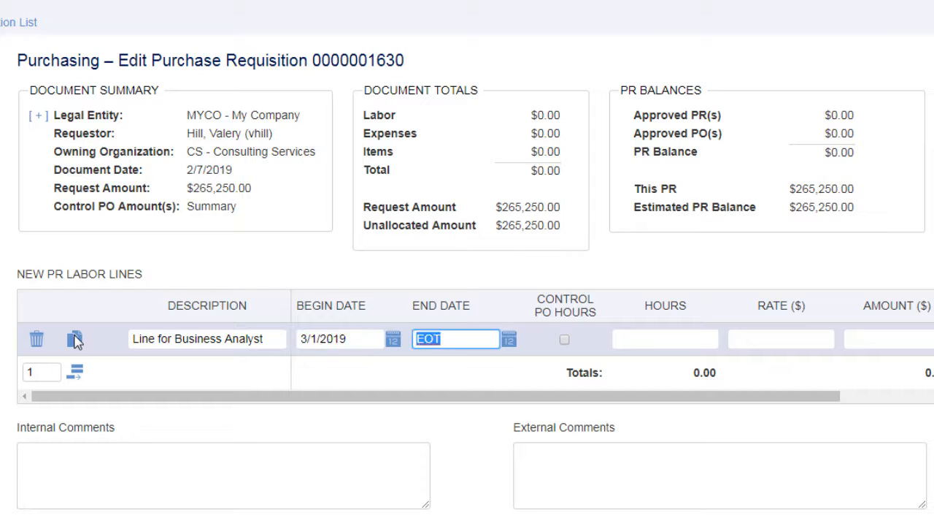
type("6/30")
key("Tab")
key("Tab")
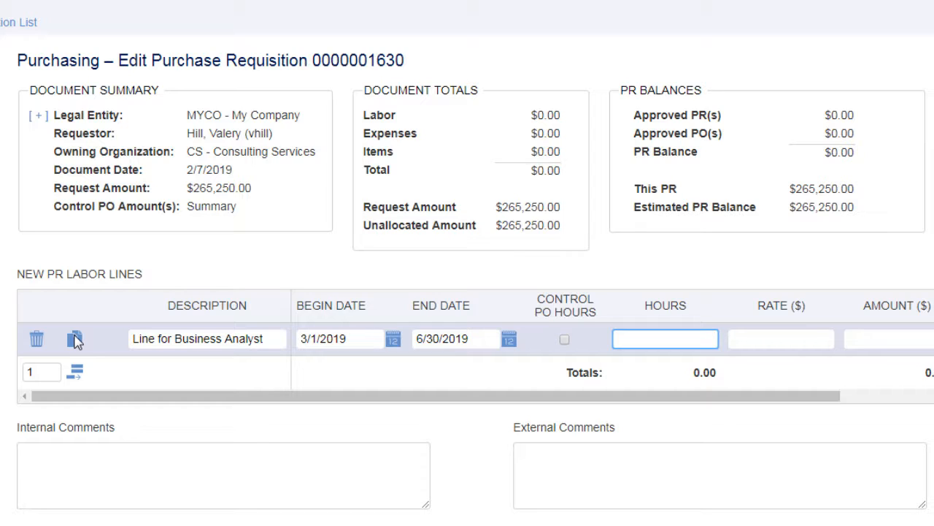
- Set the Business Analyst labor line to 1040 hours at a rate of 80 dollars
type("1040")
key("Tab")
type("80")
key("Tab")
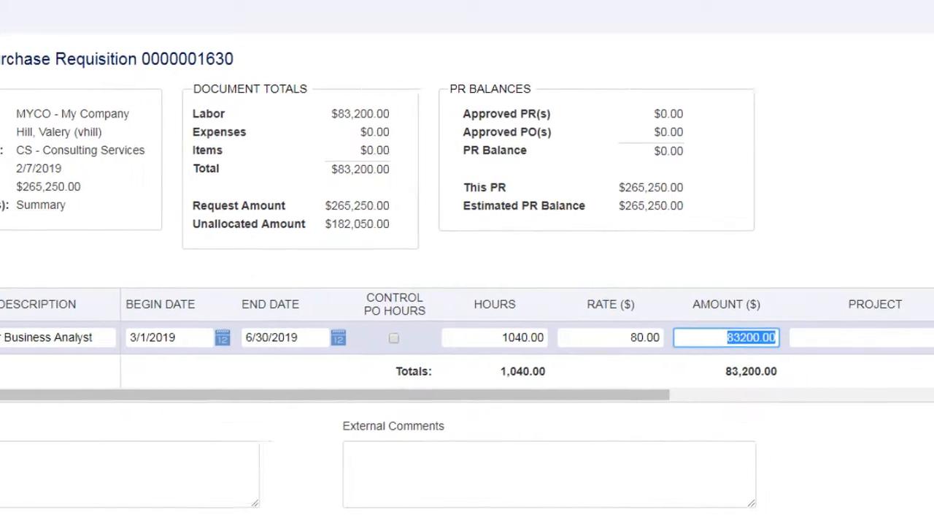
- Assign the Business Analyst labor line to the project CUSTOMER-1 PROJECTX - Project X, leaving its task empty
key("Tab")
type("projectx")
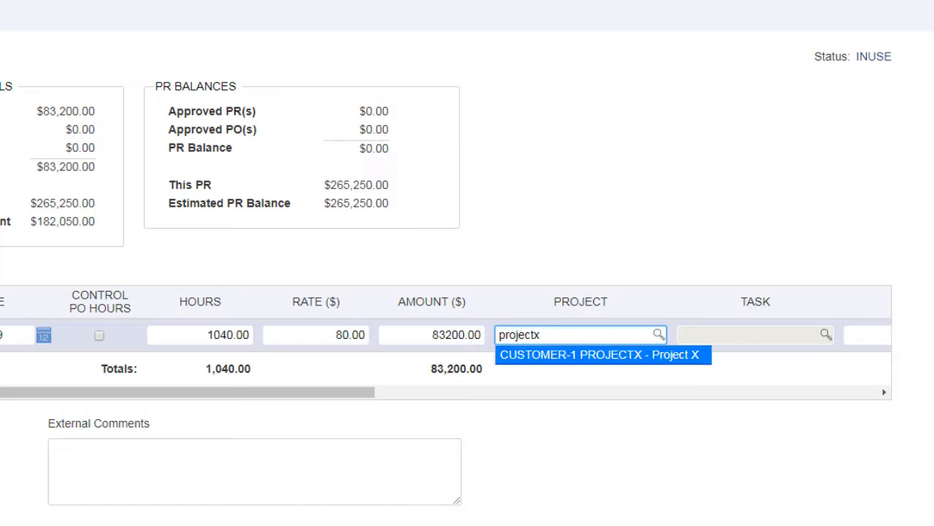
key("Return")
key("Tab")
key("Tab")
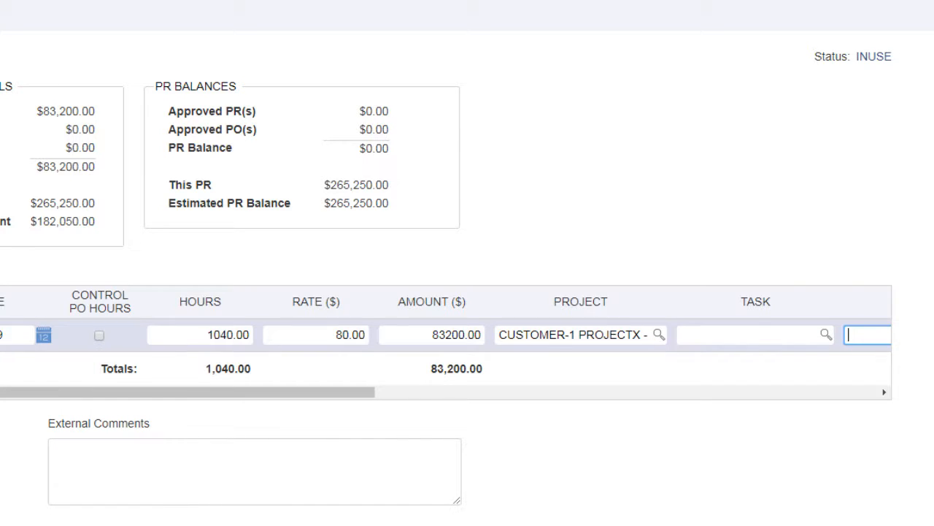
- Set the labor category of the Business Analyst line to _Business Analyst
type("_")
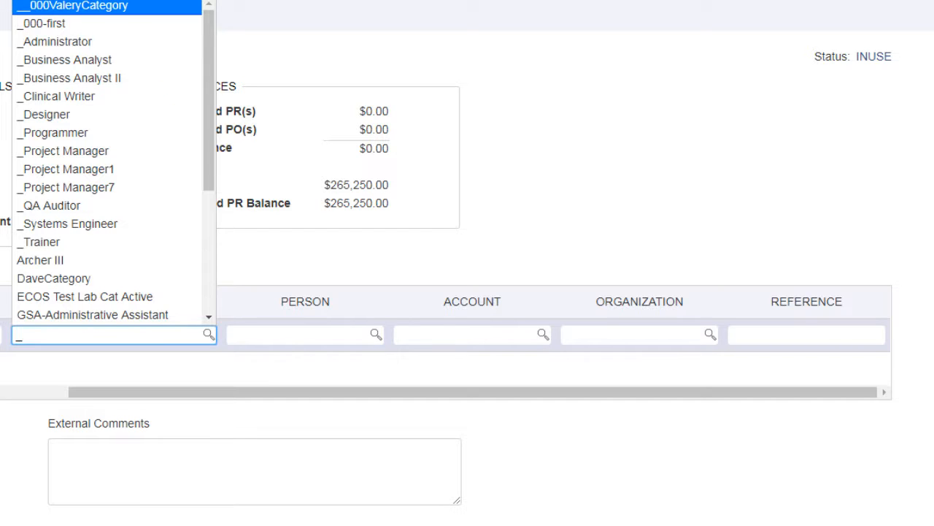
key("Down")
key("Down")
key("Down")
key("Tab")
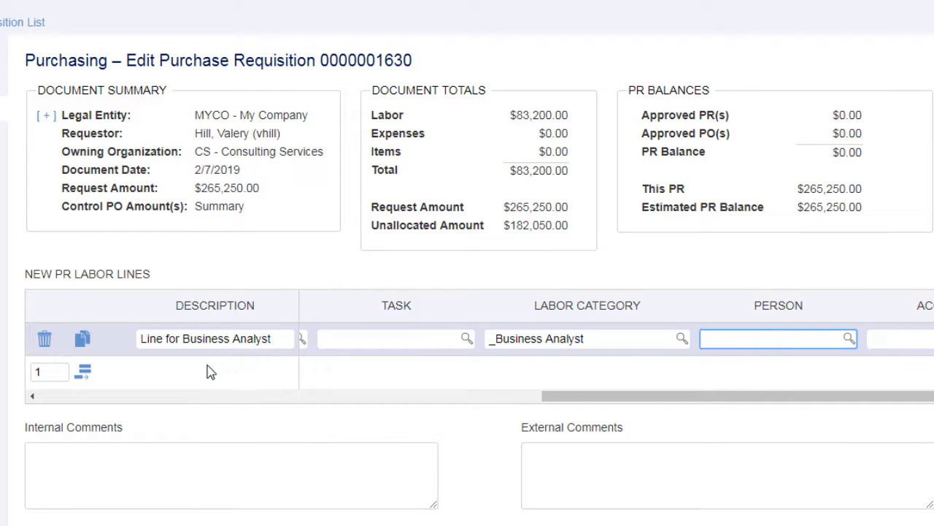
- Add a second labor line described as "Line for Engineer", keeping the dates 3/1/2019 to 6/30/2019
left_click(85, 373)
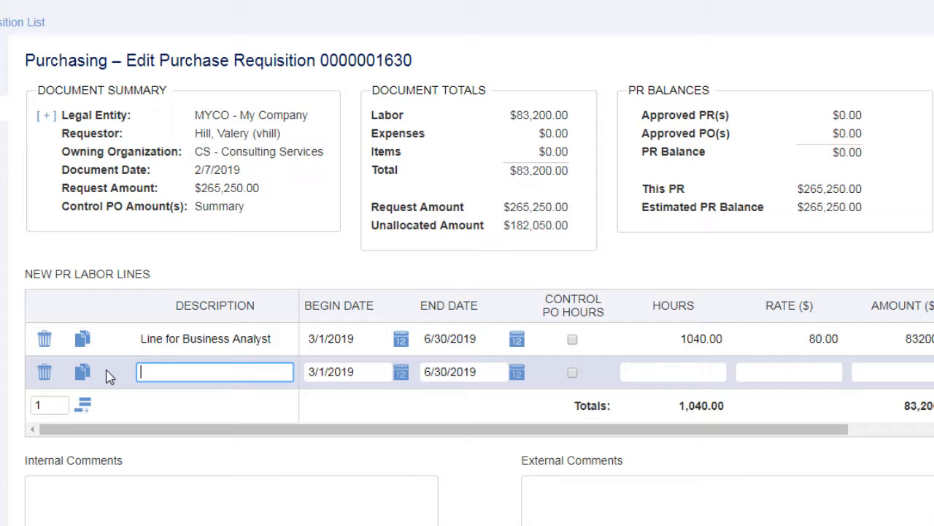
type("Line for Engineer")
key("Tab")
key("Tab")
key("Tab")
key("Tab")
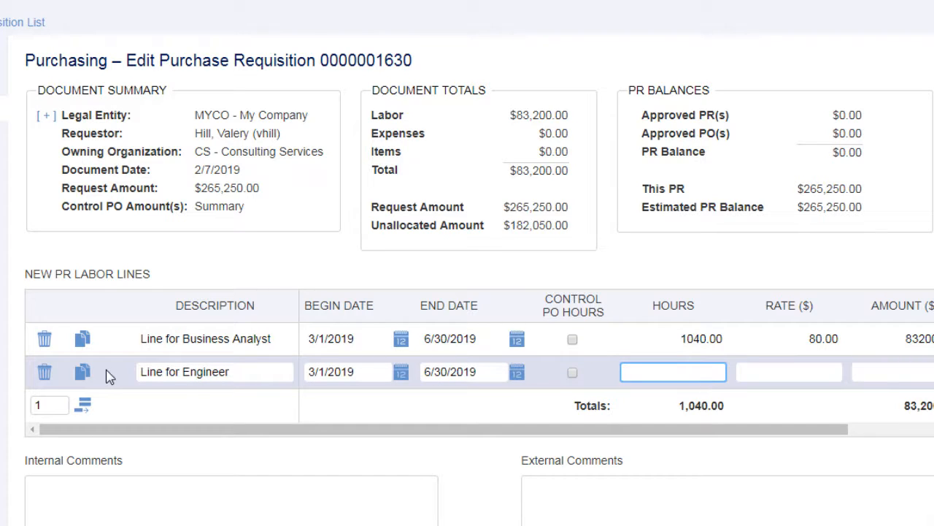
- Set the Engineer labor line to 1040 hours at a rate of 150 dollars, leaving its project empty
type("1040")
key("Tab")
type("150")
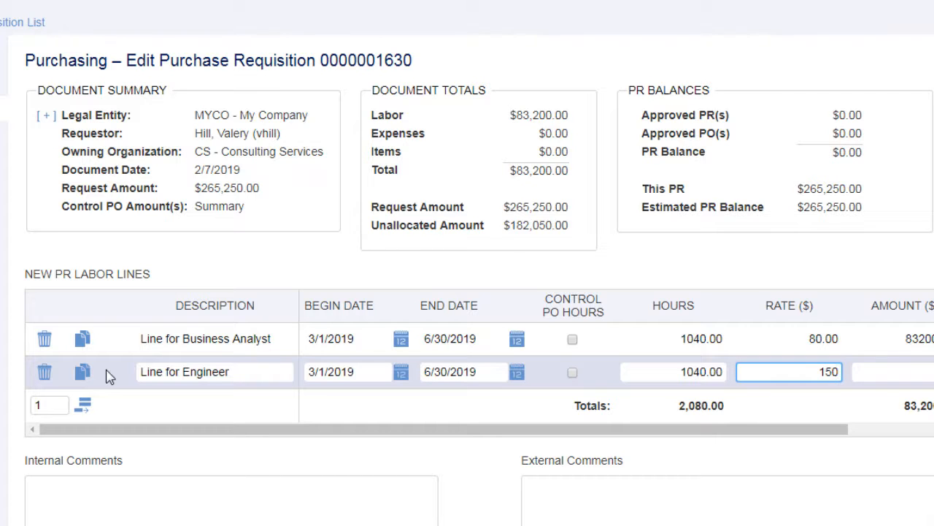
key("Tab")
key("Tab")
key("Tab")
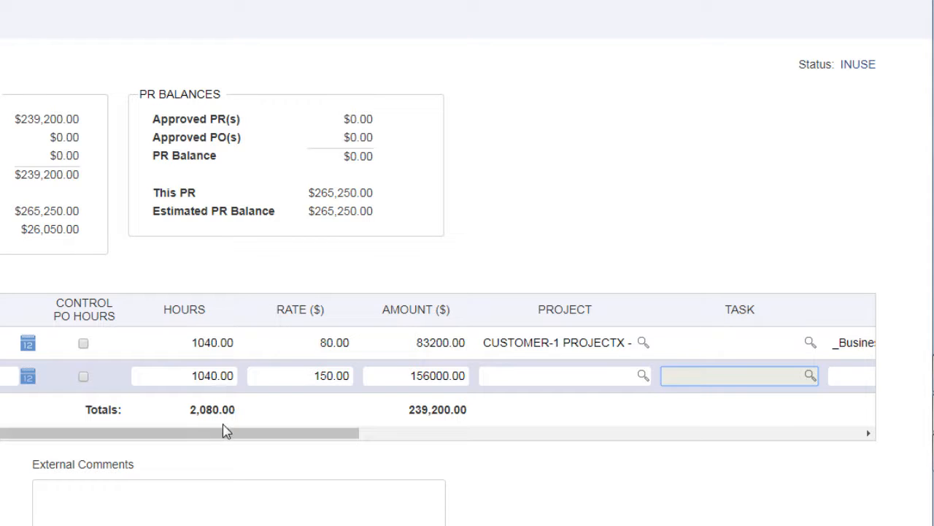
- Set the labor category of the Engineer line to _Systems Engineer
left_click_drag(223, 434, 501, 400)
left_click(475, 376)
type("_sys")
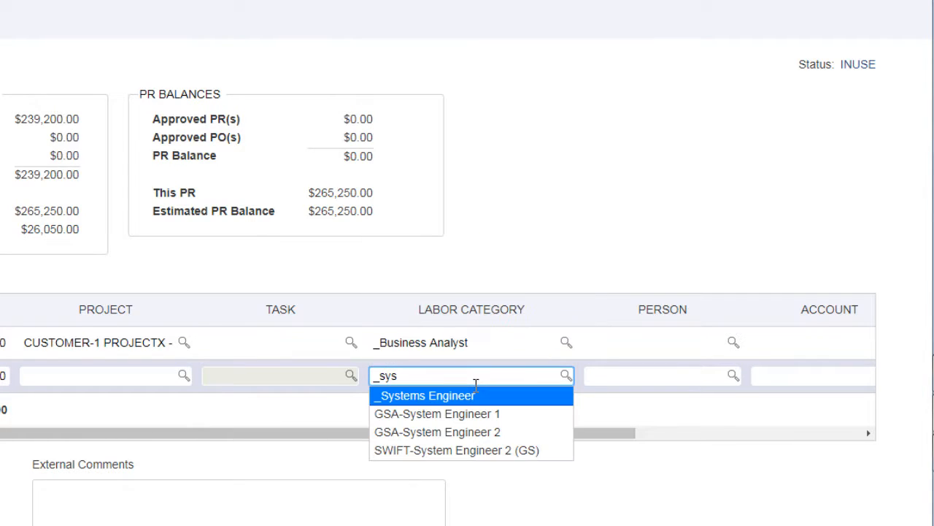
key("Tab")
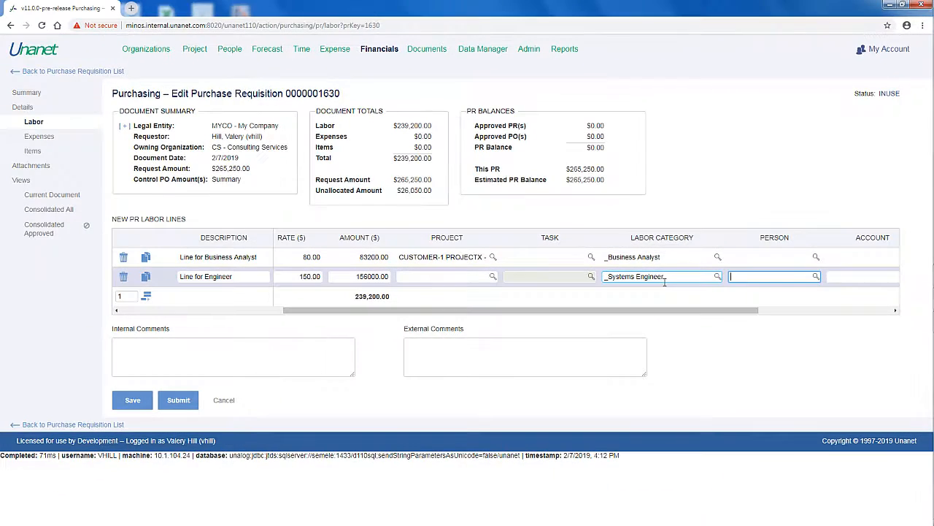
- Enter the internal comment "Must have extensive java scripts knowledge" for the Engineer line and save the labor lines
left_click(264, 366)
type("Must have extensive java scripts knowledge")
key("Tab")
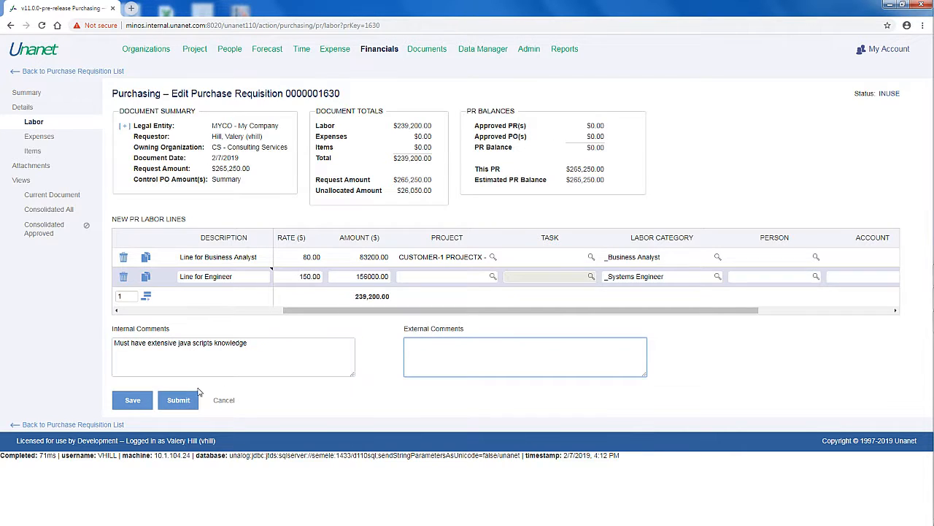
left_click(143, 402)
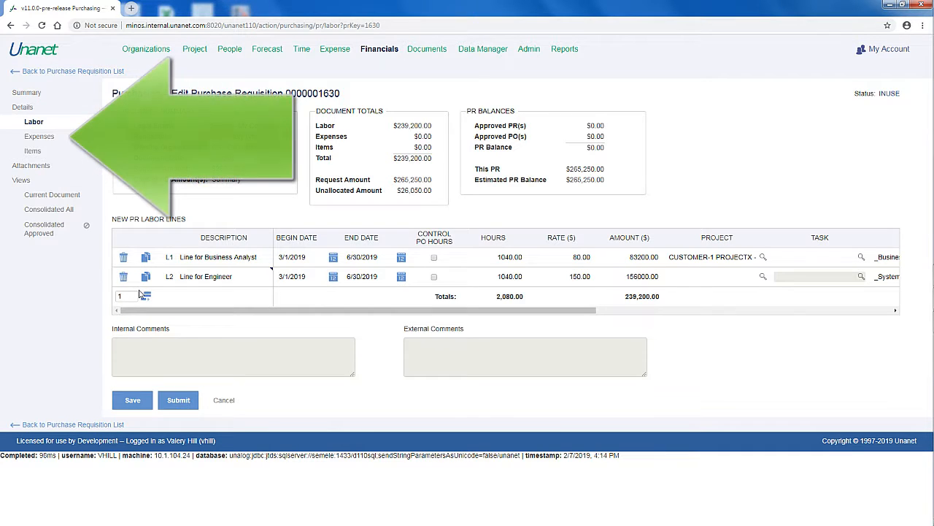
- Add one expense line to the requisition, described as "Travel Expenses"
left_click(45, 139)
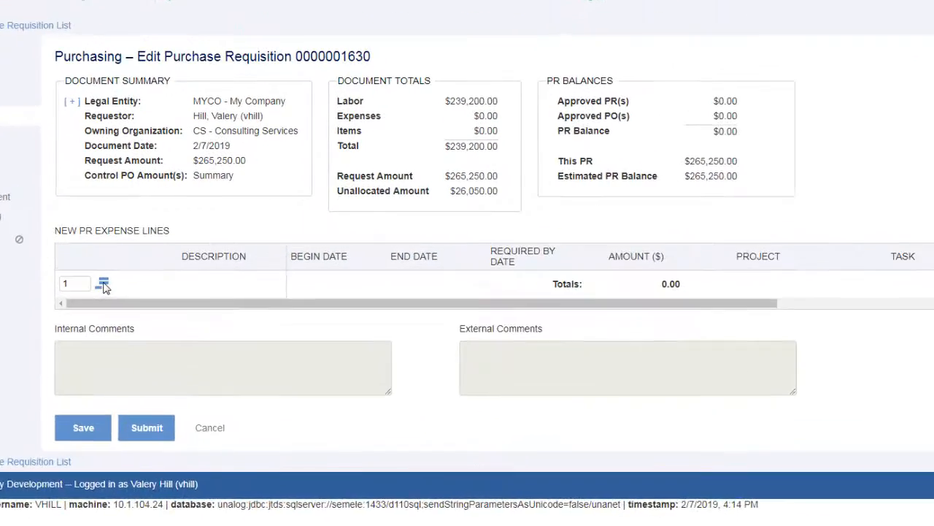
left_click(139, 263)
type("Travel Expenses")
key("Tab")
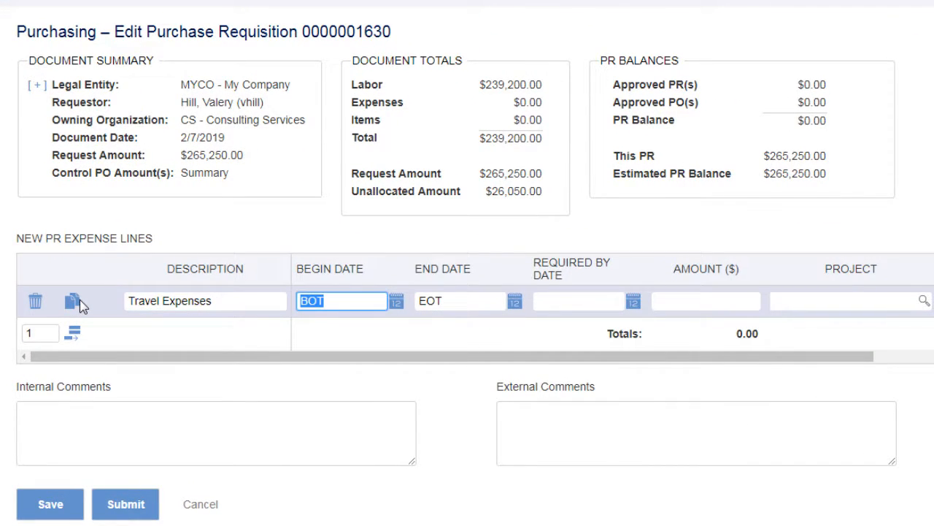
- Set the Travel Expenses line to run from 3/1/2019 to 6/3/2019 with an amount of 25000 dollars
type("3/1/2019")
key("Tab")
type("6/3/2019")
key("Tab")
key("Tab")
type("25000")
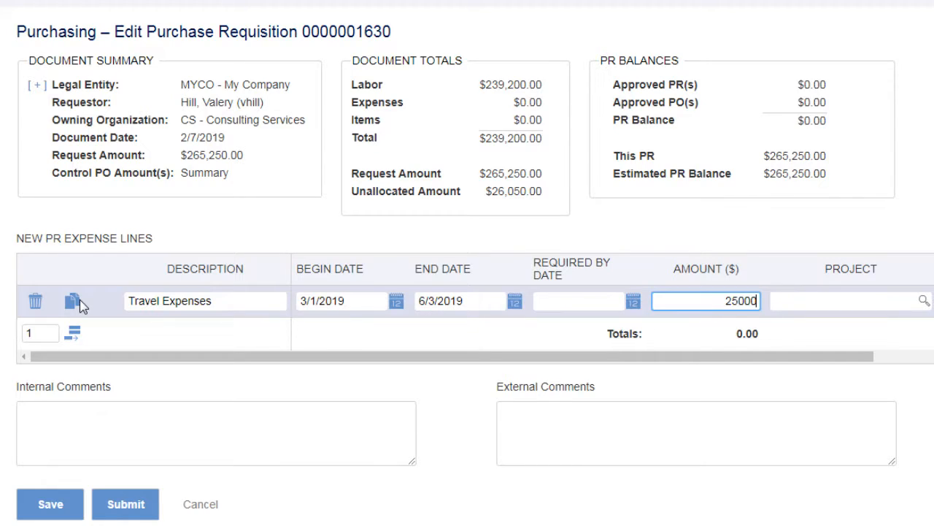
key("Tab")
- Enter the internal comment "Travel expenses for the team from 1/1/17 to 6/30/17" for the expense line and save it
left_click(92, 438)
type("Travel expenses for the team from 1/1/17 to 6/30/17")
left_click(70, 502)
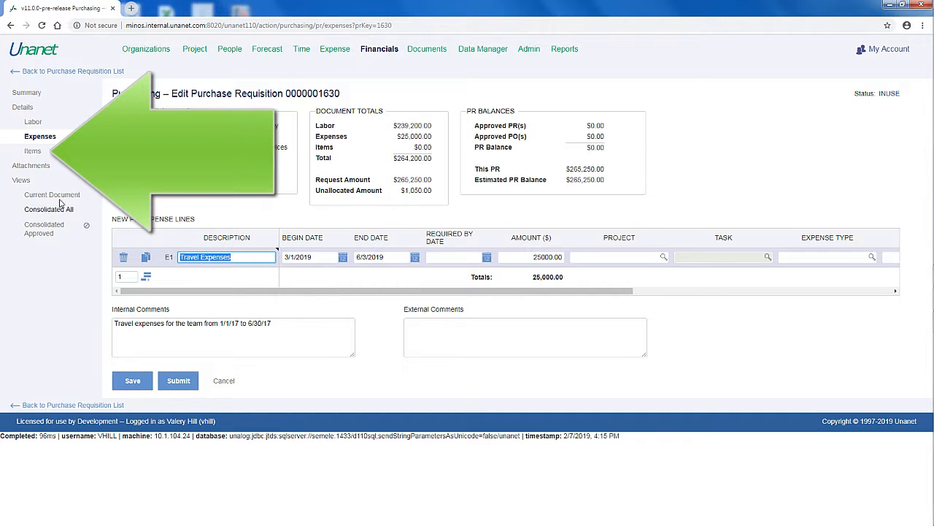
- Add one item line to the requisition, described as "Widget 1" and running from 3/1/2019 to 6/30/2019
left_click(34, 153)
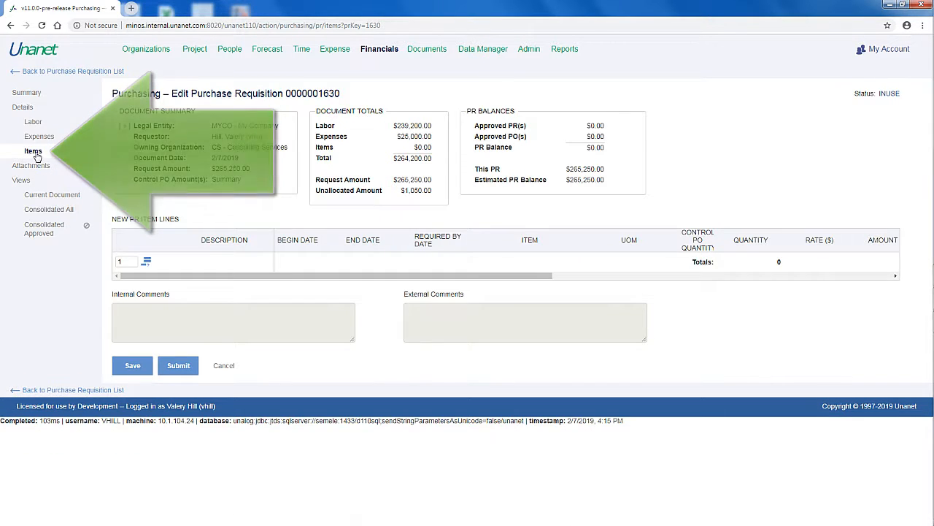
left_click(147, 262)
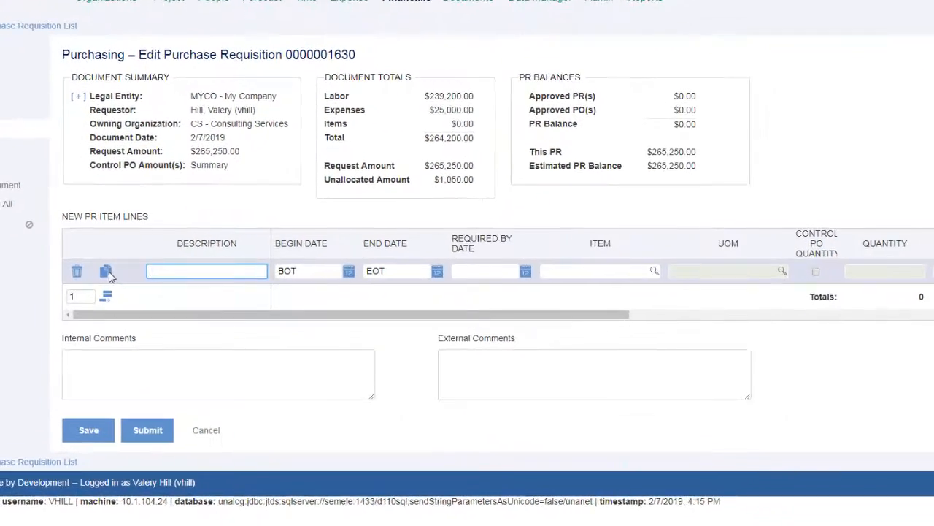
type("Widget 1")
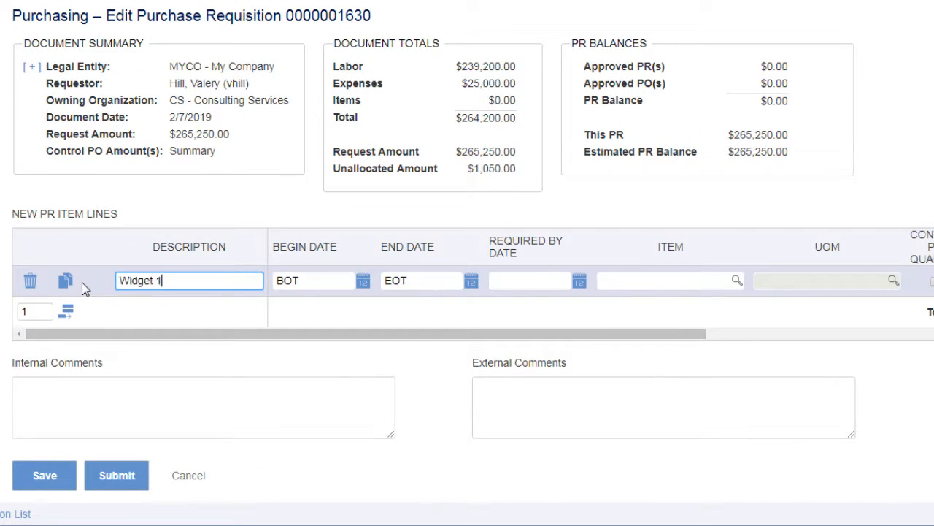
key("Tab")
type("3/1/2019")
key("Tab")
type("6/30/2019")
key("Tab")
key("Tab")
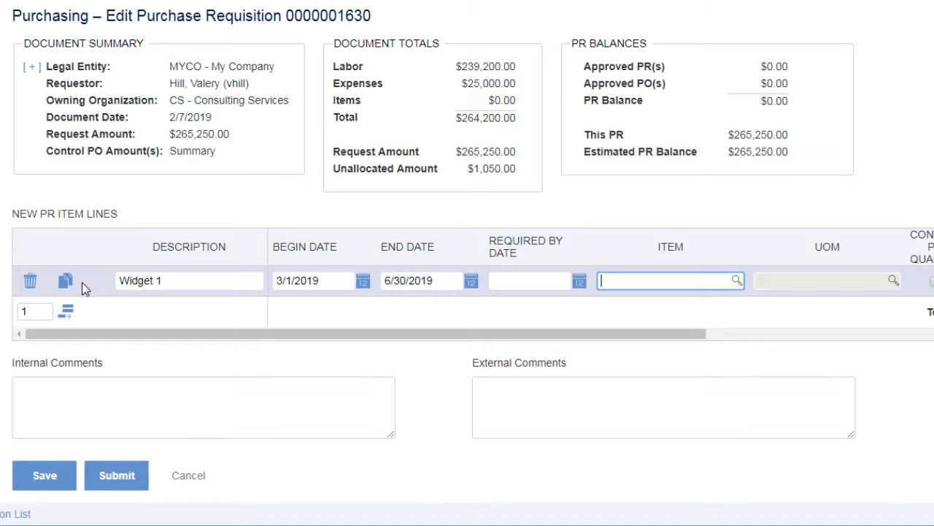
- Choose the item 11121 - Widget 1 for the first item line, with EA as its unit of measure
type("wid")
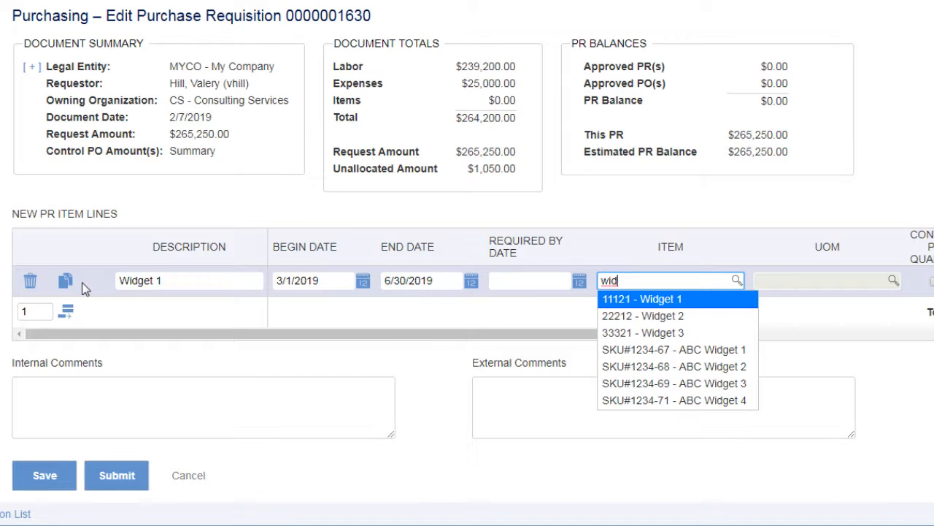
key("Return")
key("Tab")
type("%")
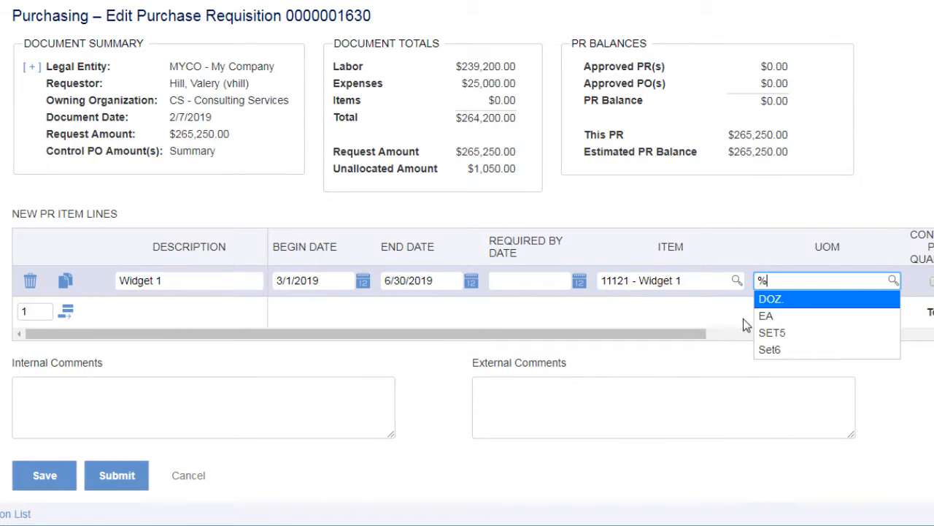
left_click(767, 323)
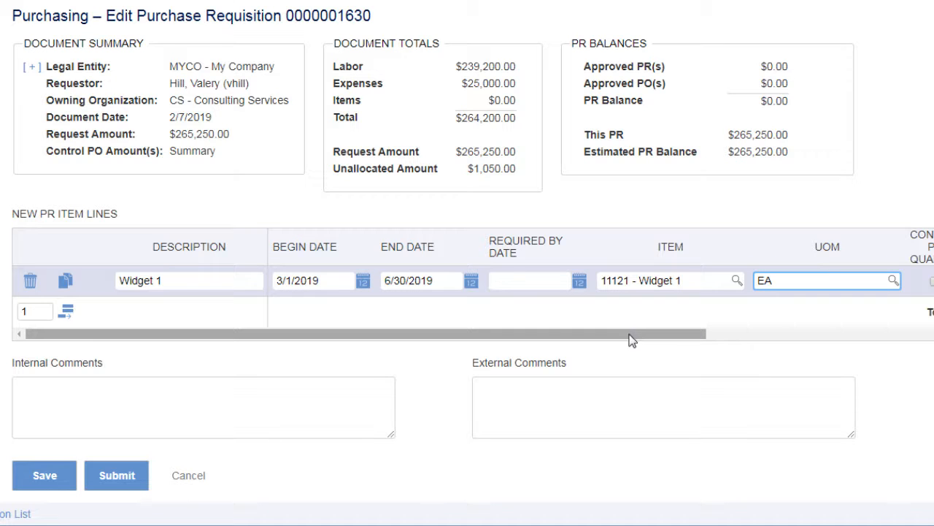
- Set the Widget 1 line to a quantity of 15 at a rate of 40 dollars
left_click_drag(628, 334, 855, 317)
key("Tab")
type("15")
key("Tab")
type("40")
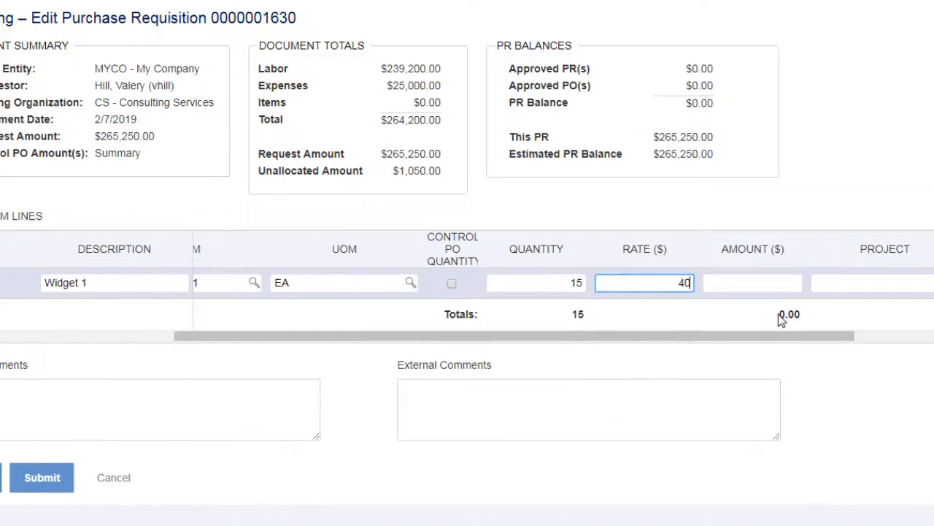
key("Tab")
key("Tab")
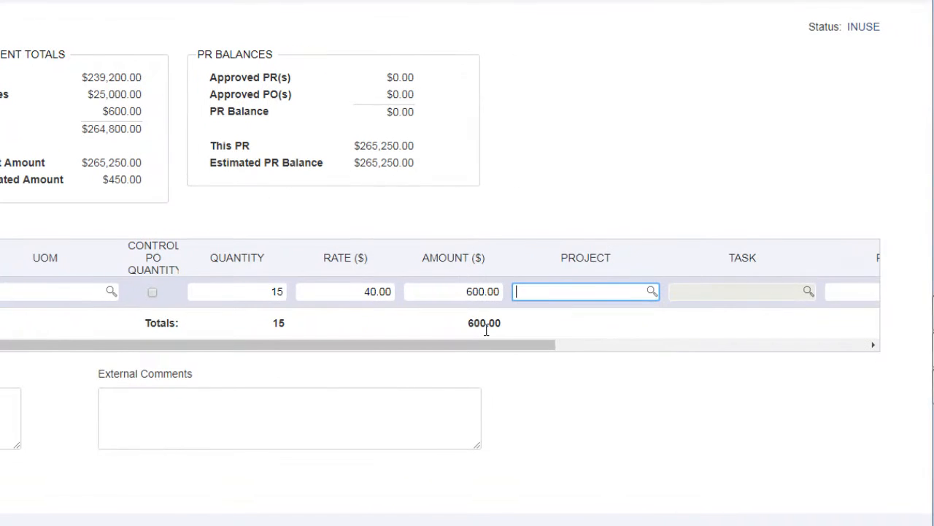
- Assign the Widget 1 line to the project CUSTOMER-1 PROJECTX and the account 50.30.01 - Direct Materials
type("CUSTOMER-1 PROJECTX")
key("Return")
key("Tab")
key("Tab")
left_click_drag(480, 349, 674, 354)
key("Tab")
type("direc")
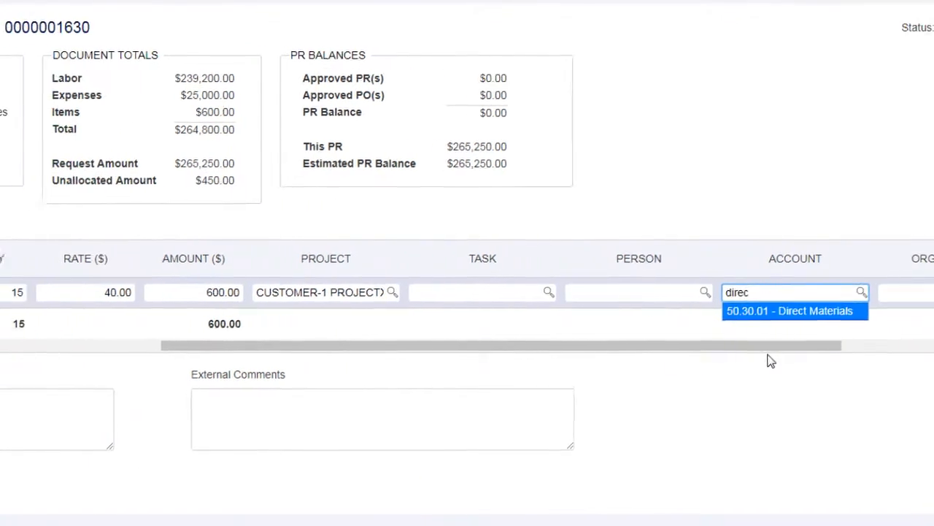
key("Return")
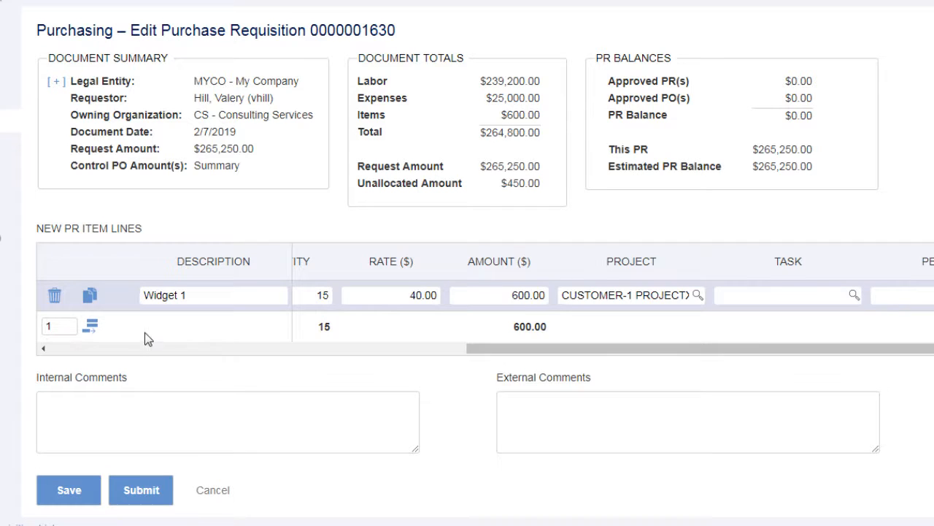
- Add a second item line described as "Widget 2", keeping the dates 3/1/2019 to 6/30/2019
left_click(90, 326)
type("Widget 2")
key("Tab")
key("Tab")
key("Tab")
key("Tab")
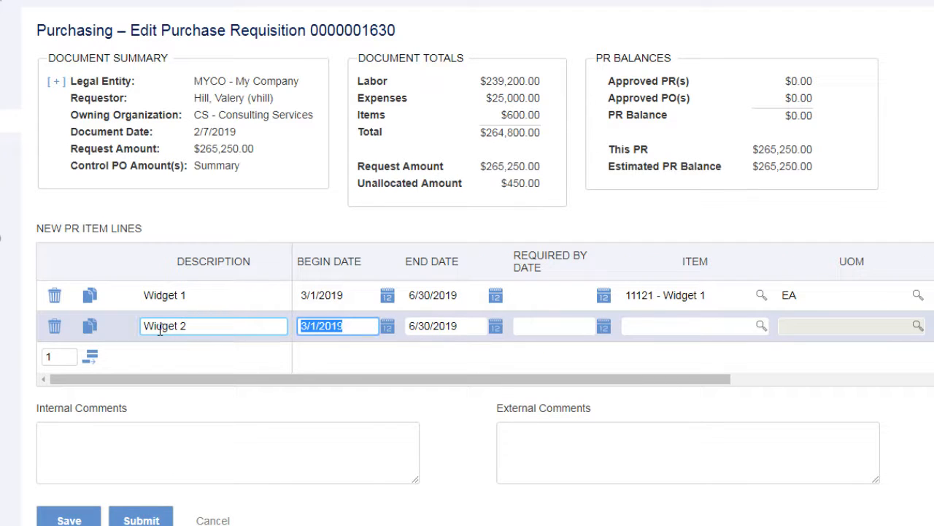
- Choose the item 22212 - Widget 2 for the second item line, with EA as its unit of measure
type("wid")
key("Down")
key("Return")
key("Tab")
key("Tab")
key("Tab")
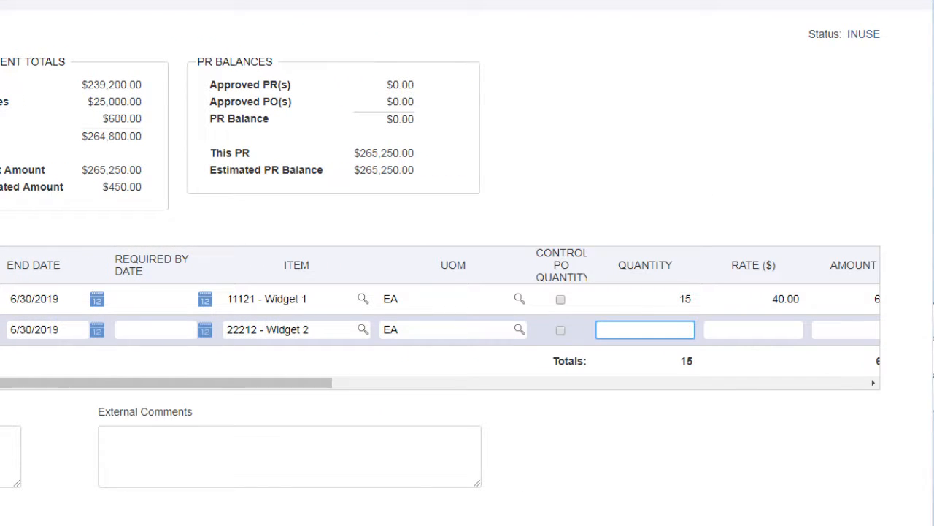
- Set the Widget 2 line to a quantity of 10 at a rate of 45 dollars
type("10")
key("Tab")
type("45")
key("Tab")
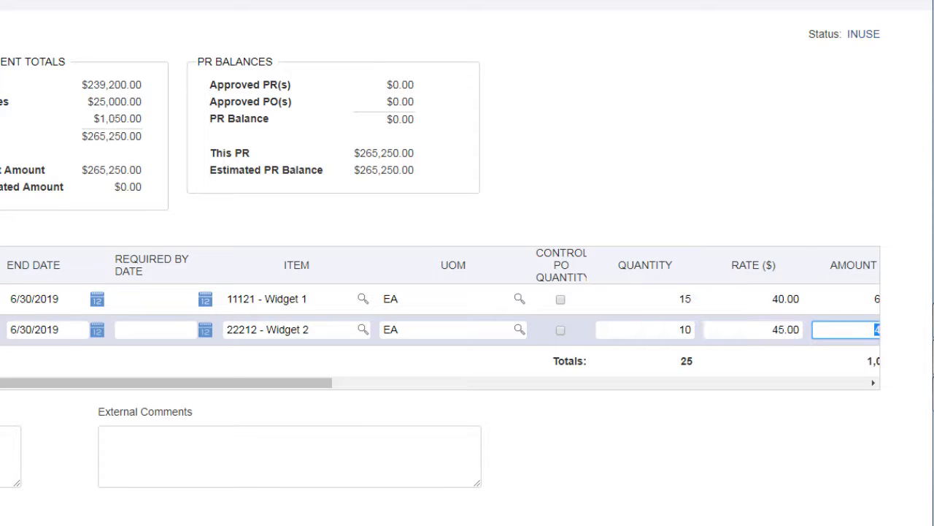
- Assign the Widget 2 line to the account 50.30.01 - Direct Materials and save the item lines
left_click_drag(1, 383, 331, 379)
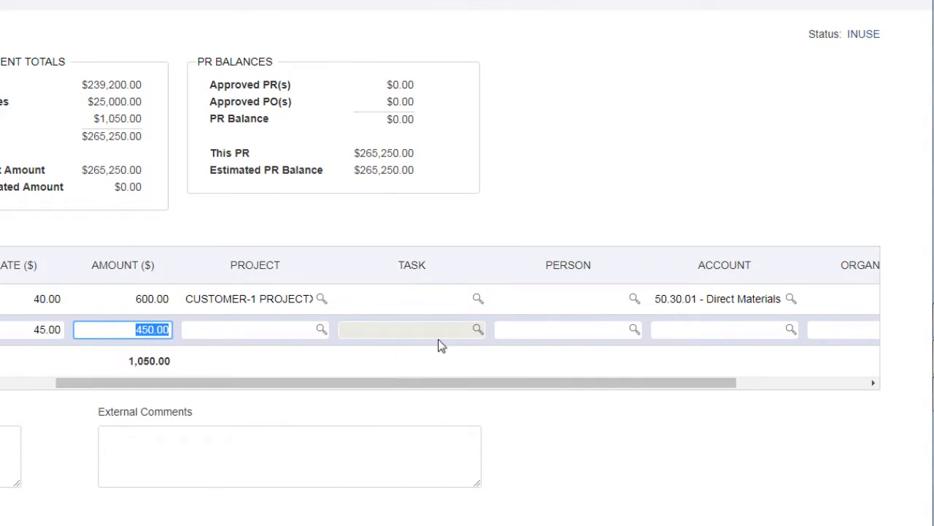
left_click(676, 337)
type("direc")
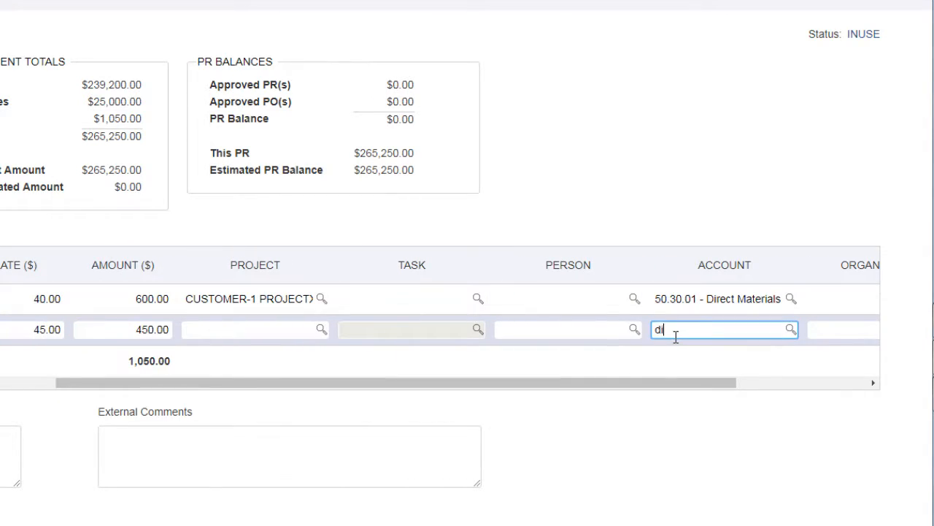
key("Return")
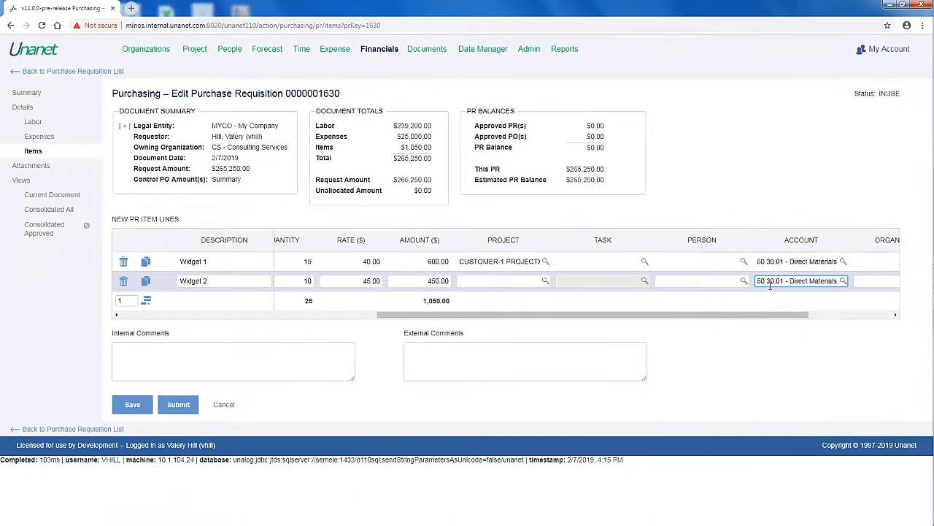
left_click(2, 428)
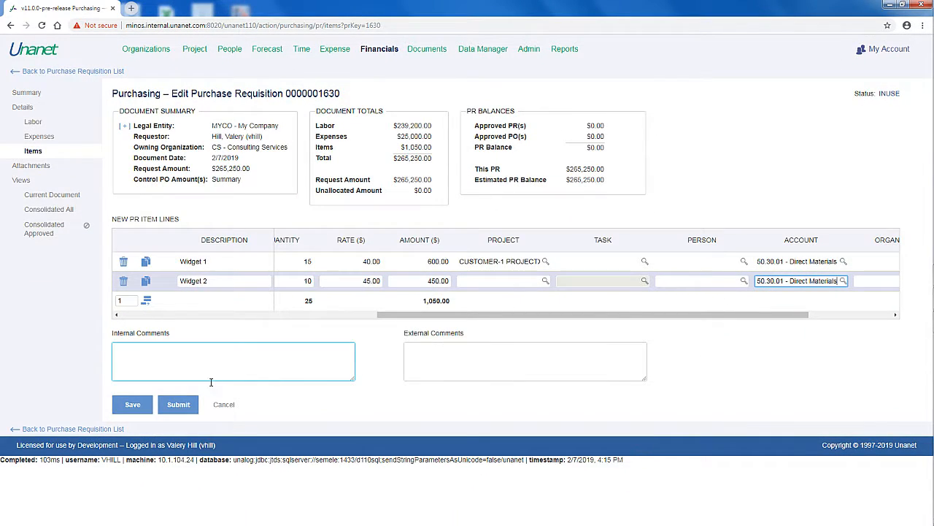
left_click(142, 407)
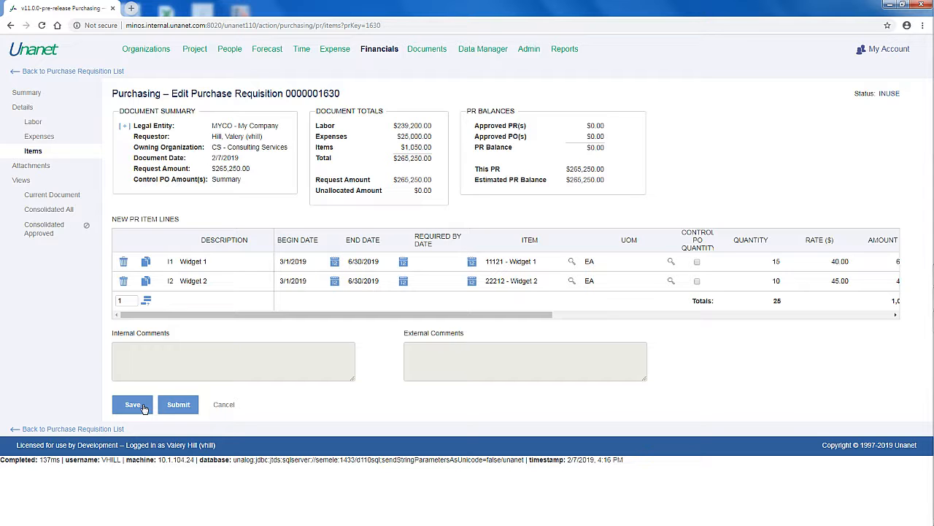
- Submit the purchase requisition to the CFO + Gov Con Div Manager approval group
left_click(179, 406)
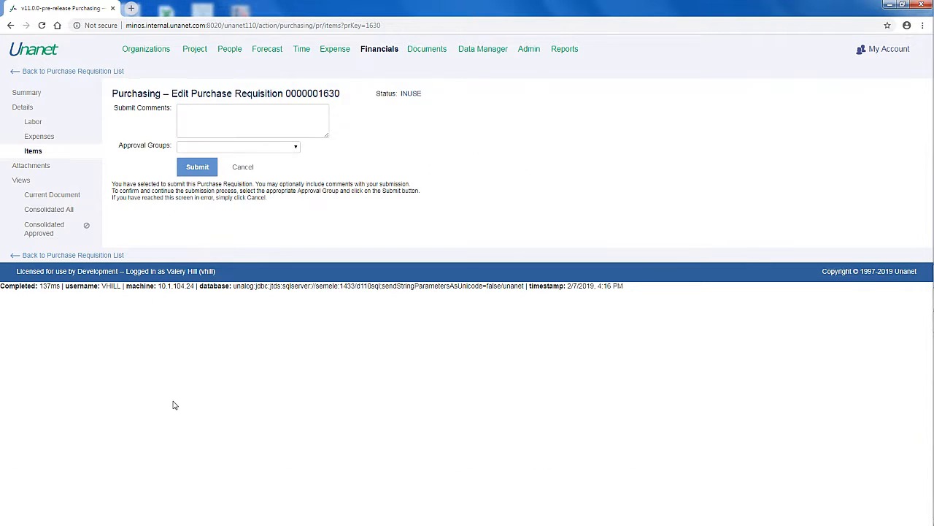
left_click(275, 147)
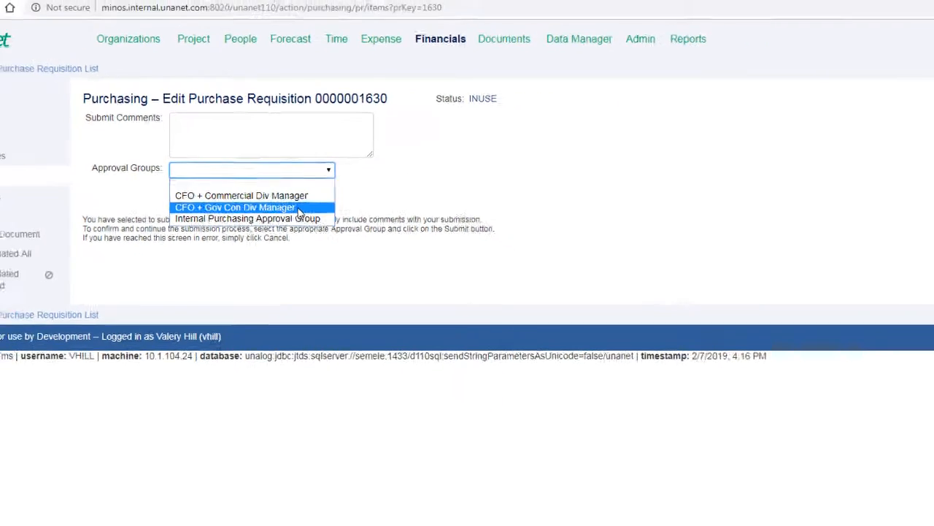
left_click(348, 273)
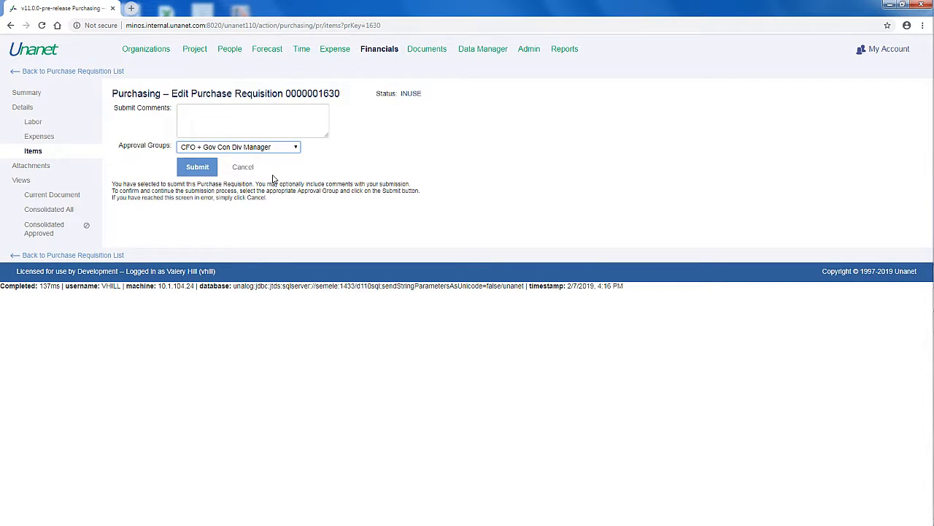
left_click(197, 166)
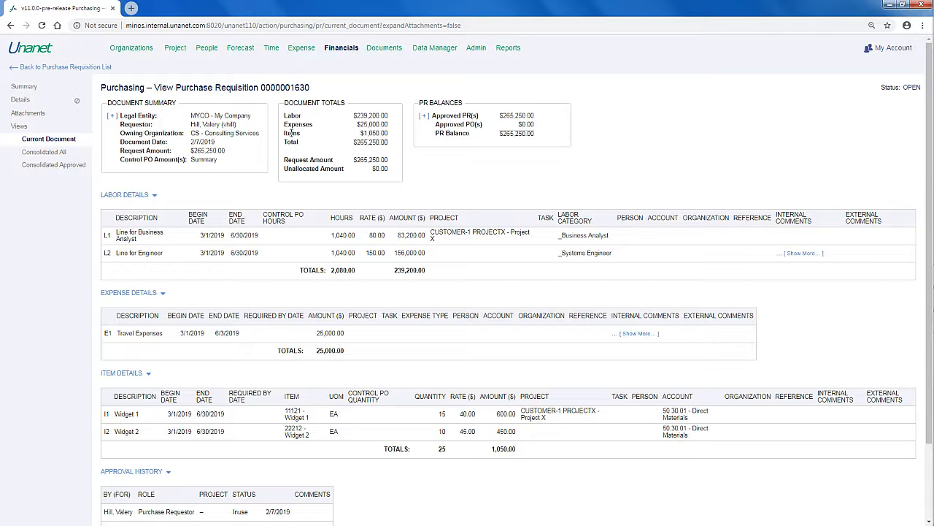
- Open the purchase orders and list them using the saved list All POs
mouse_move(345, 54)
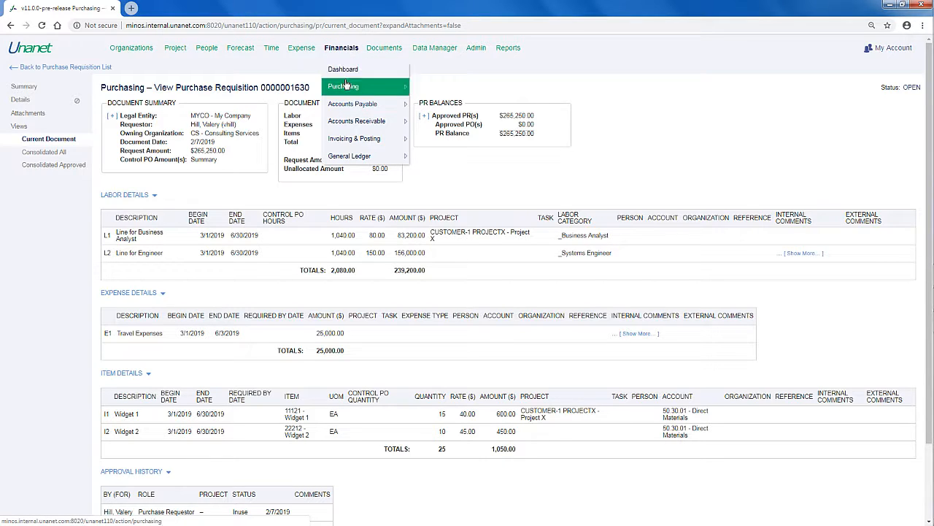
mouse_move(372, 91)
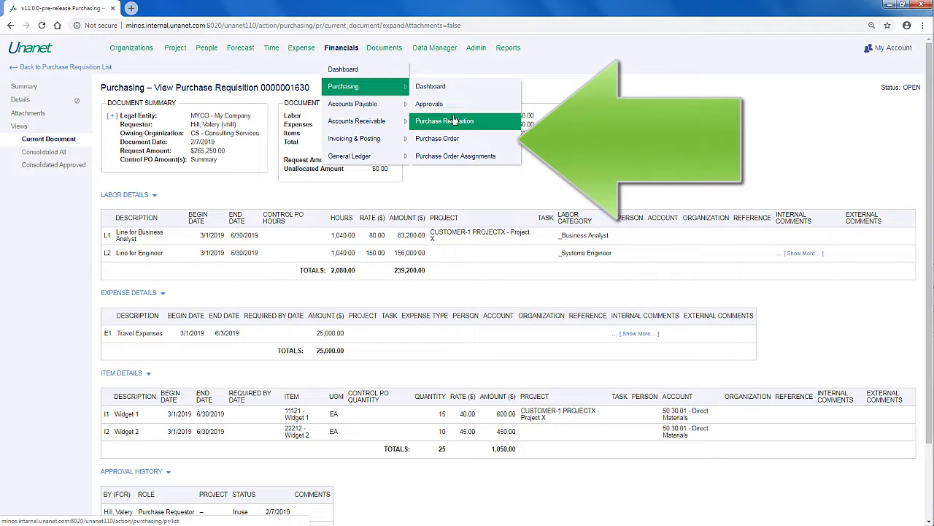
left_click(440, 139)
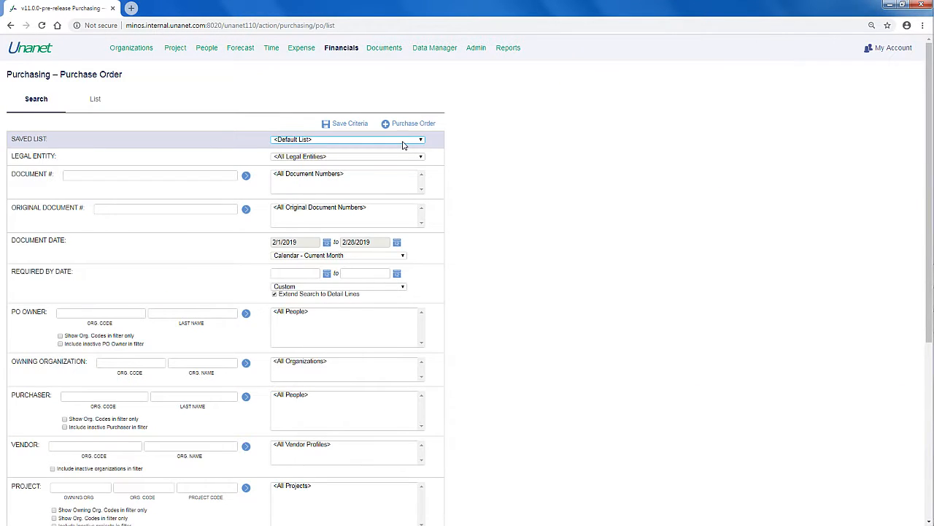
left_click(406, 141)
left_click(401, 157)
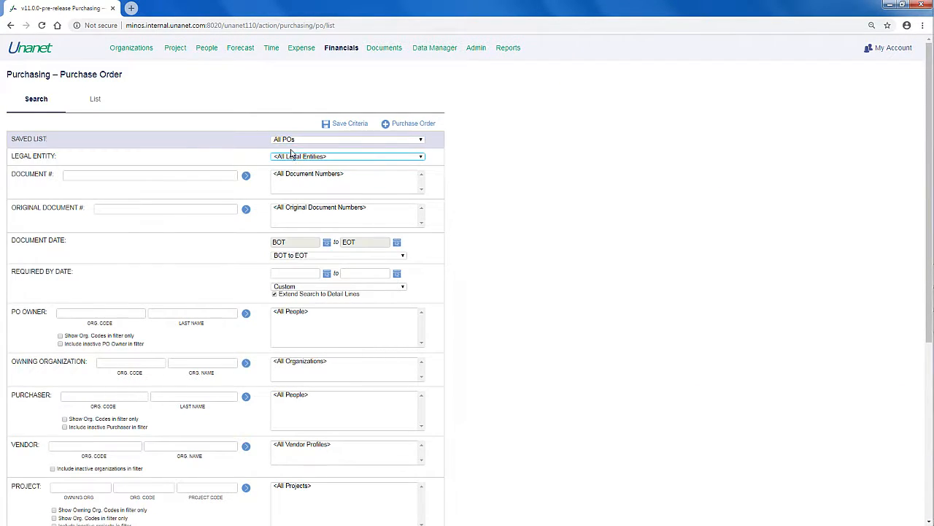
left_click(100, 107)
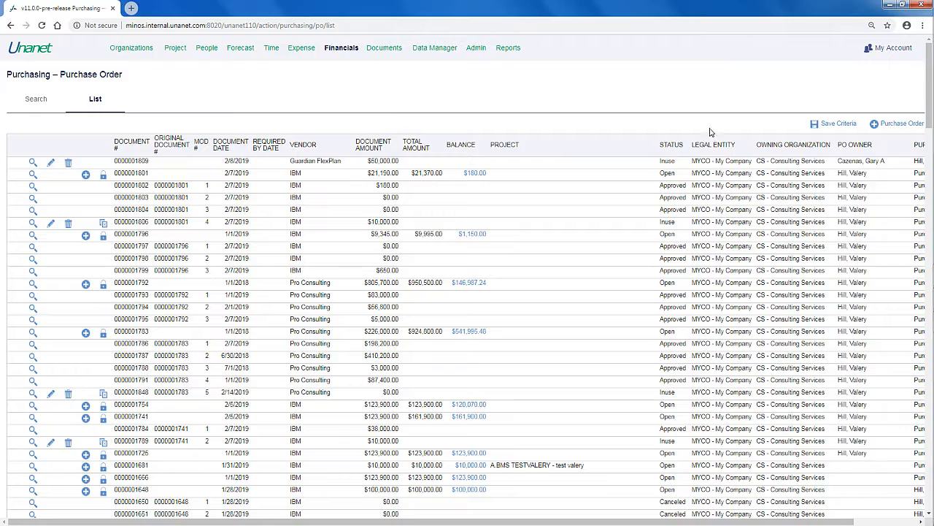
- Start a new purchase order and link it to purchase requisition 1630
left_click(899, 126)
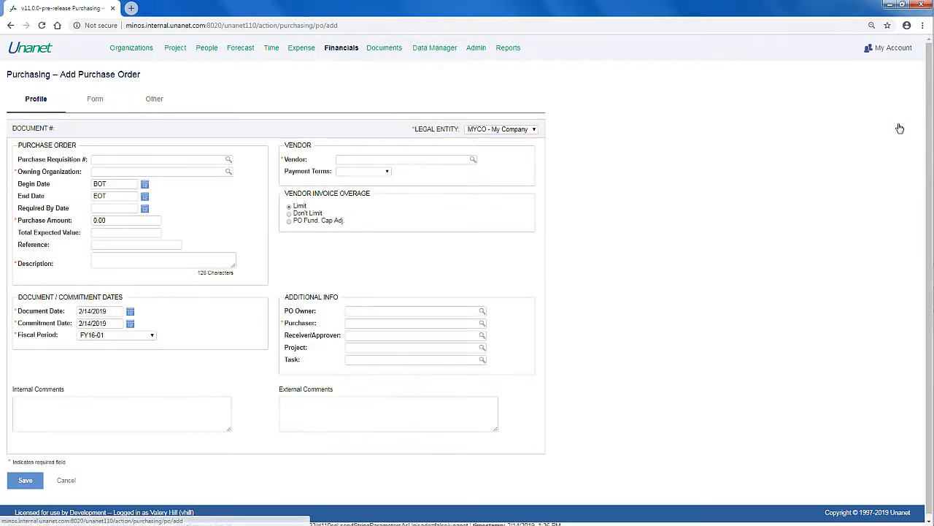
left_click(269, 164)
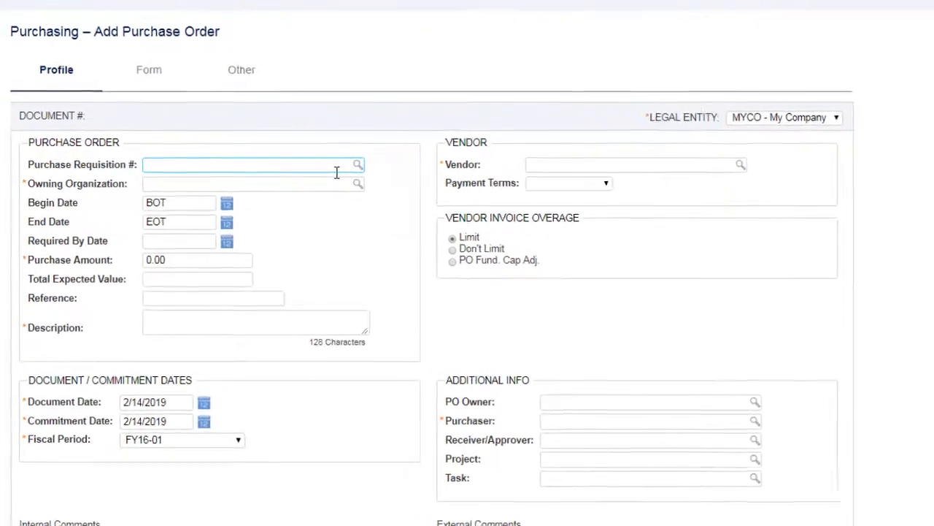
type("1630")
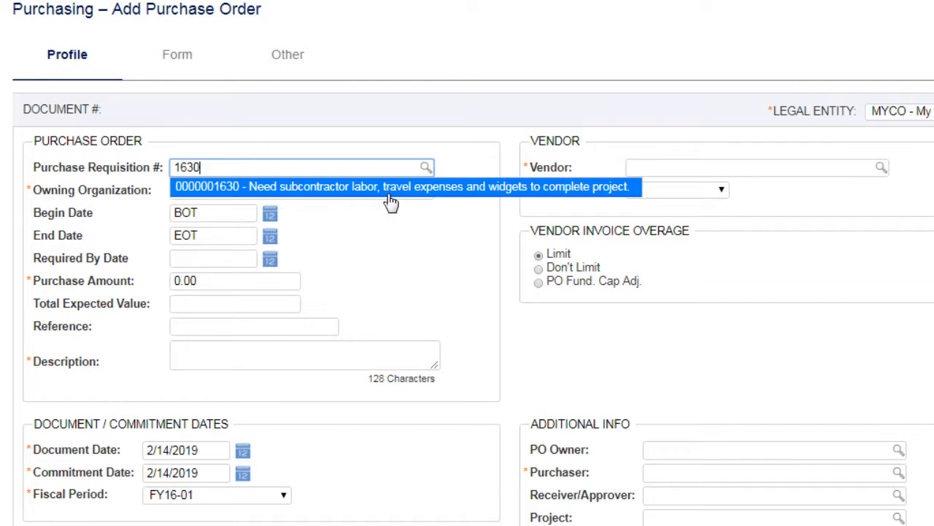
left_click(391, 191)
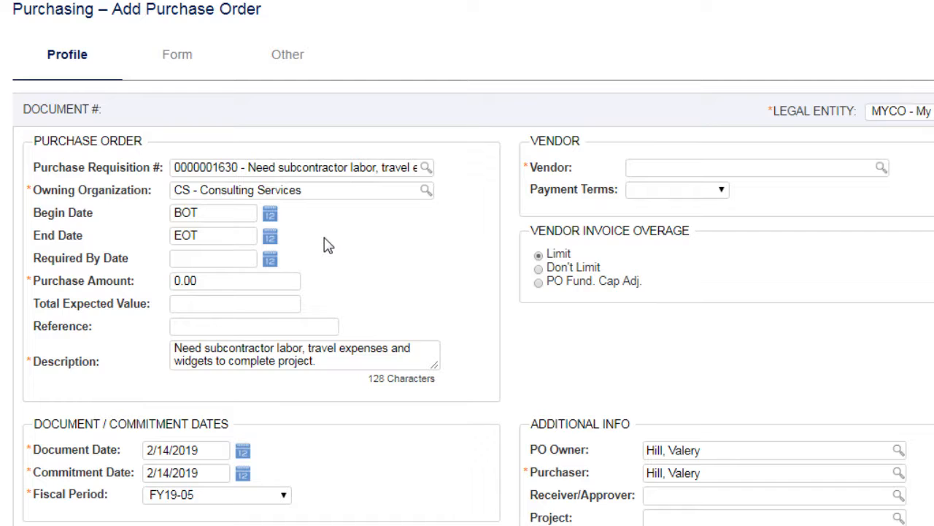
- Set the purchase amount to 67800 and choose the vendor V_PROCONSULTING - Pro Consulting
left_click(259, 289)
type("67800")
key("Tab")
key("Tab")
key("Tab")
key("Tab")
type("pro")
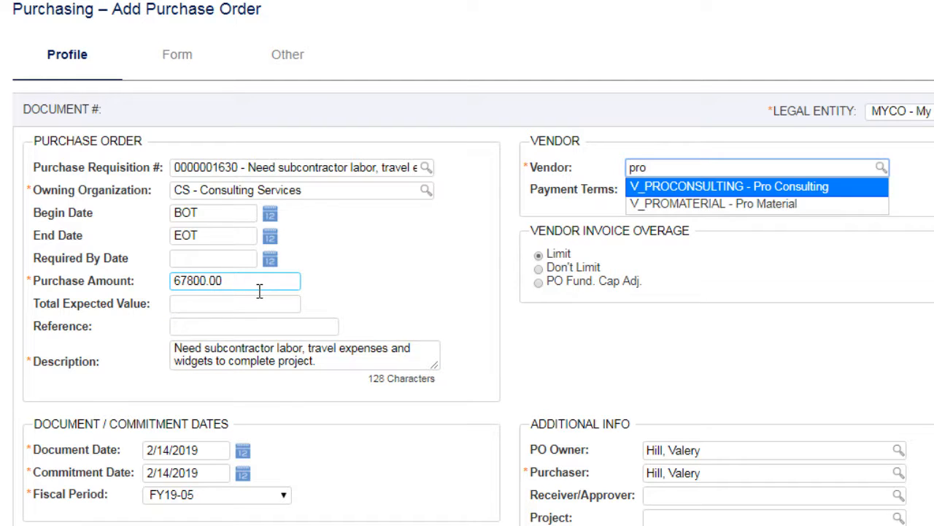
key("Return")
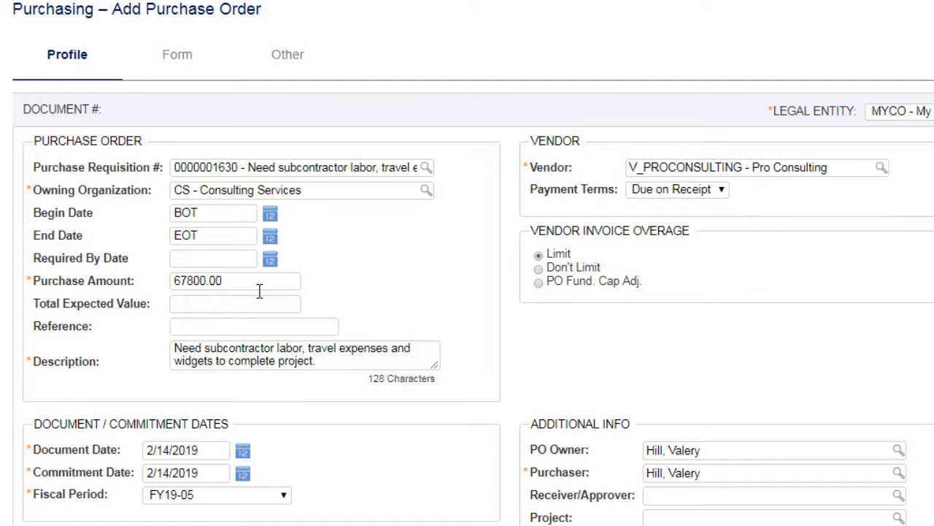
- Set the purchase order's commitment date to 3/1/2019
left_click(215, 476)
double_click(216, 476)
left_click(216, 478)
triple_click(216, 478)
type("3/1/2019")
key("Tab")
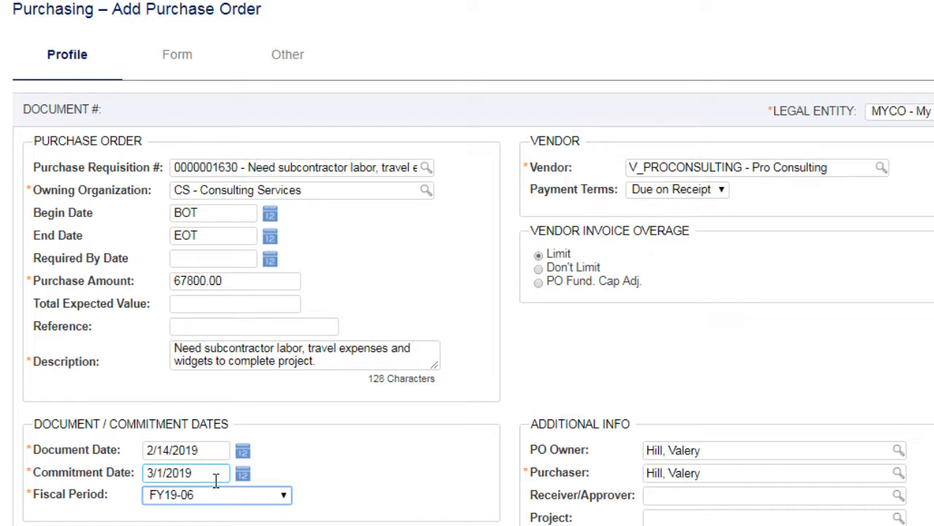
- Replace the purchaser with the matching person found by first name
triple_click(734, 473)
type("peter")
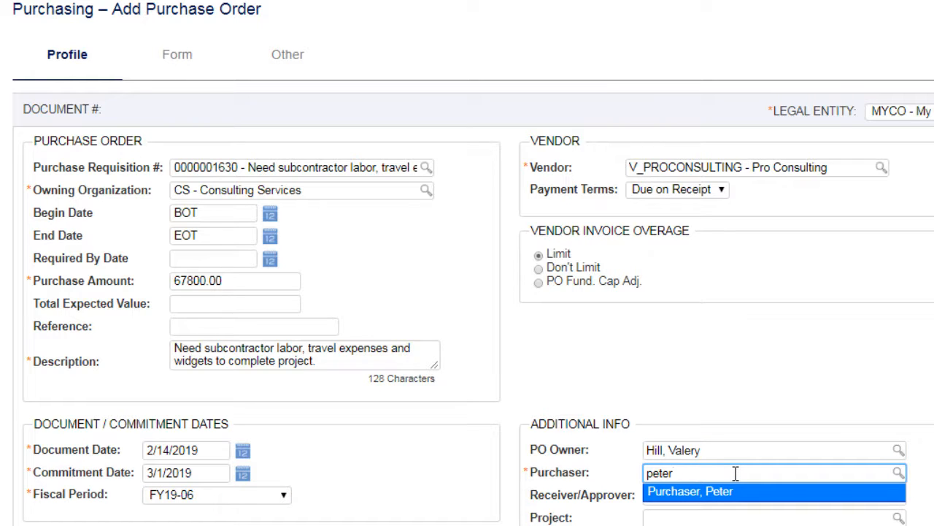
key("Down")
key("Return")
key("Tab")
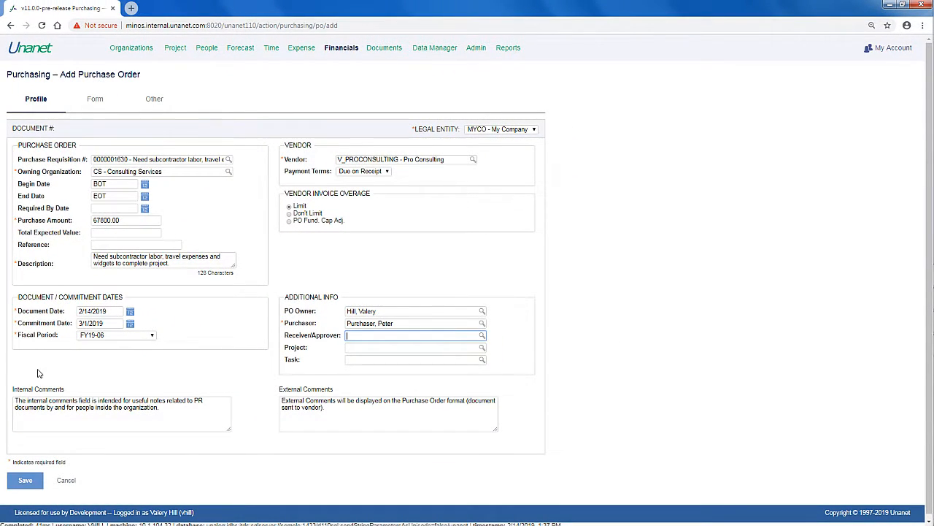
- Set the order type to DTIME AND MATERIALS (T&M)/ LABOR HOUR (T&M) and special contract provisions to DEFENSE BASE ACT (DBA), then save the purchase order
left_click(154, 104)
left_click(162, 149)
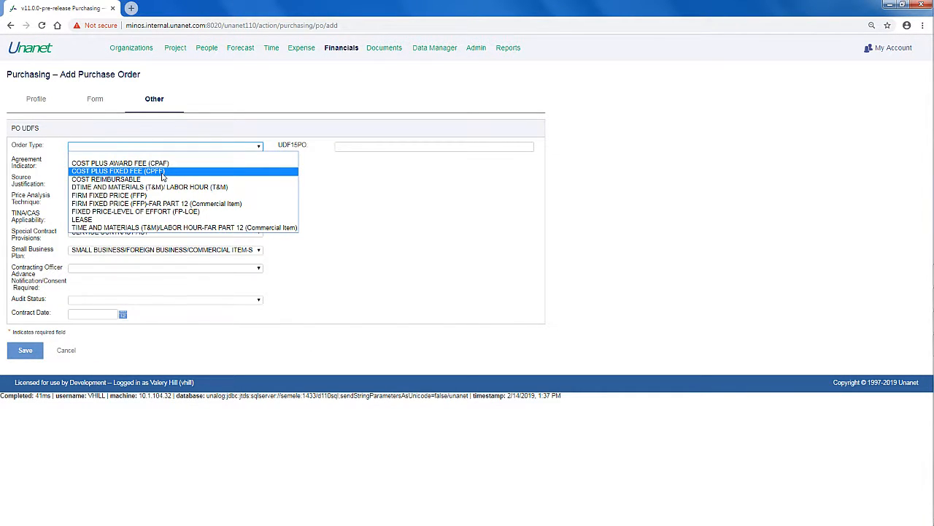
left_click(163, 189)
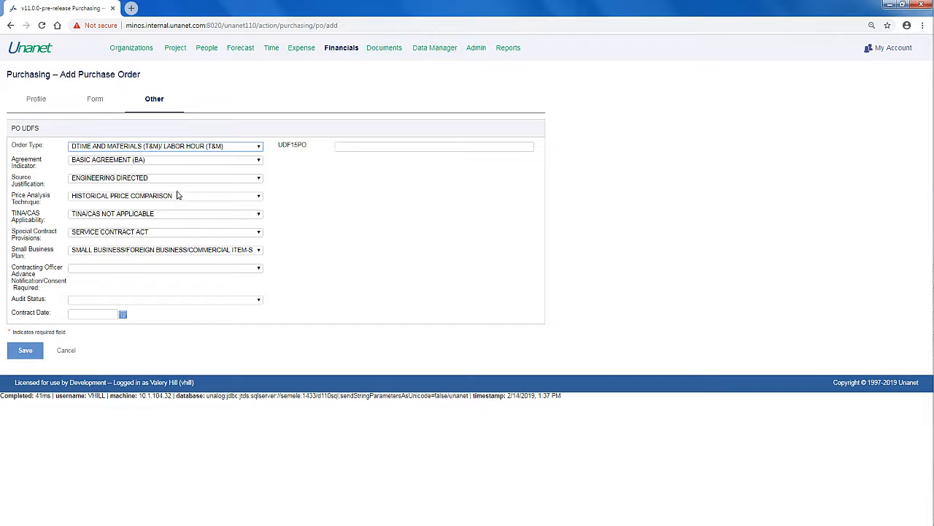
left_click(170, 233)
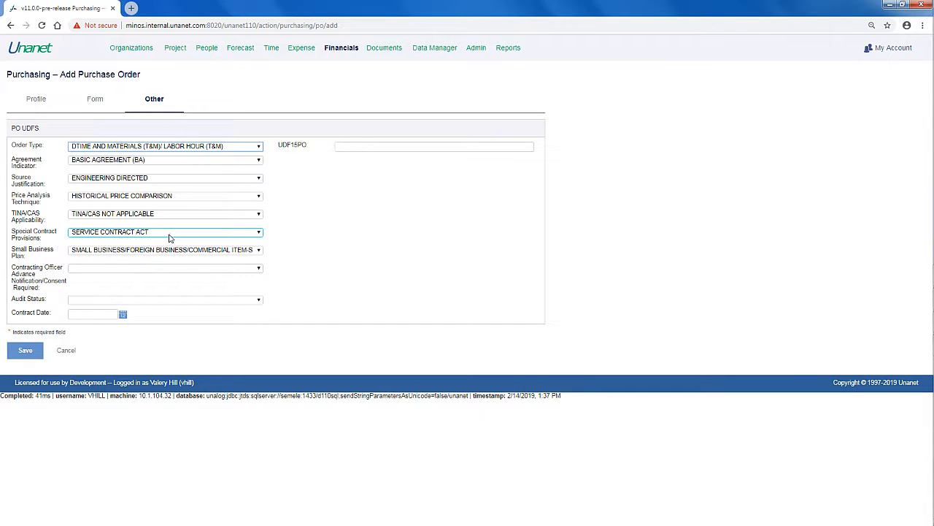
left_click(168, 250)
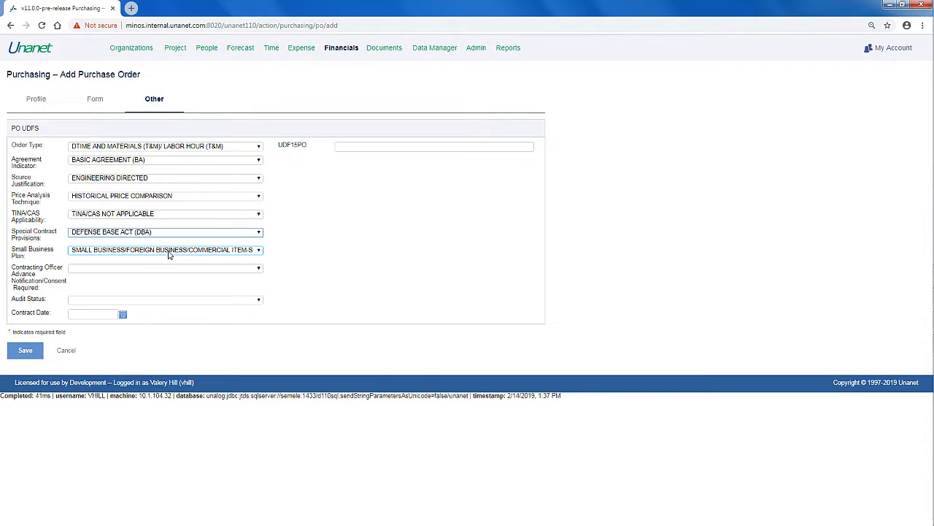
left_click(26, 349)
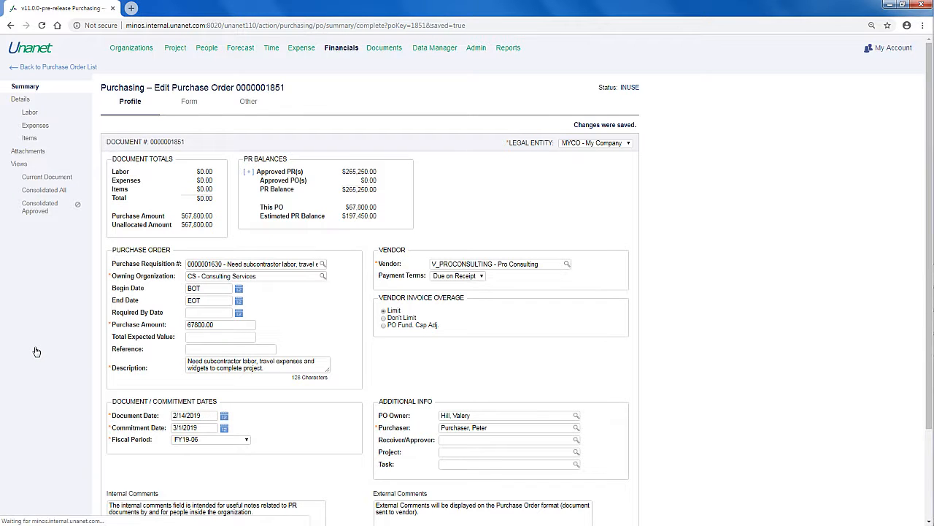
- Copy all approved requisition labor lines into the purchase order's new labor lines
left_click(36, 115)
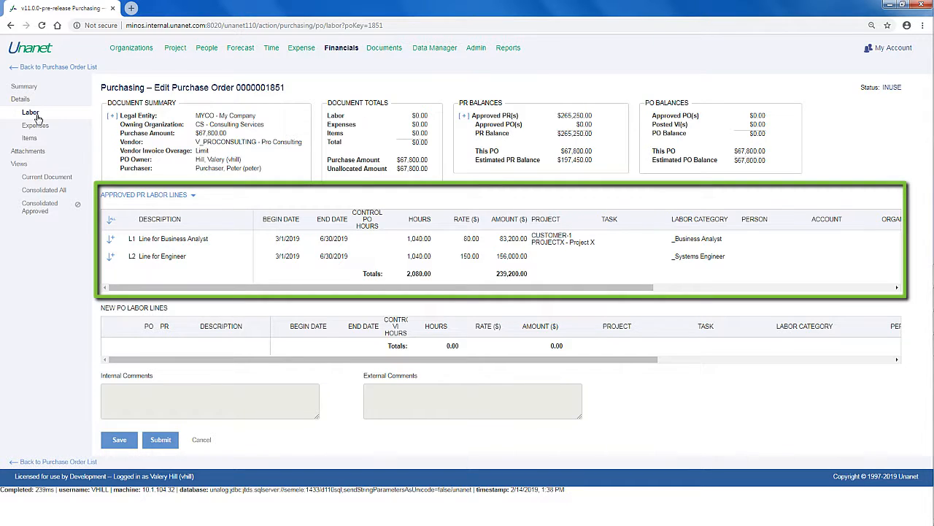
left_click(110, 222)
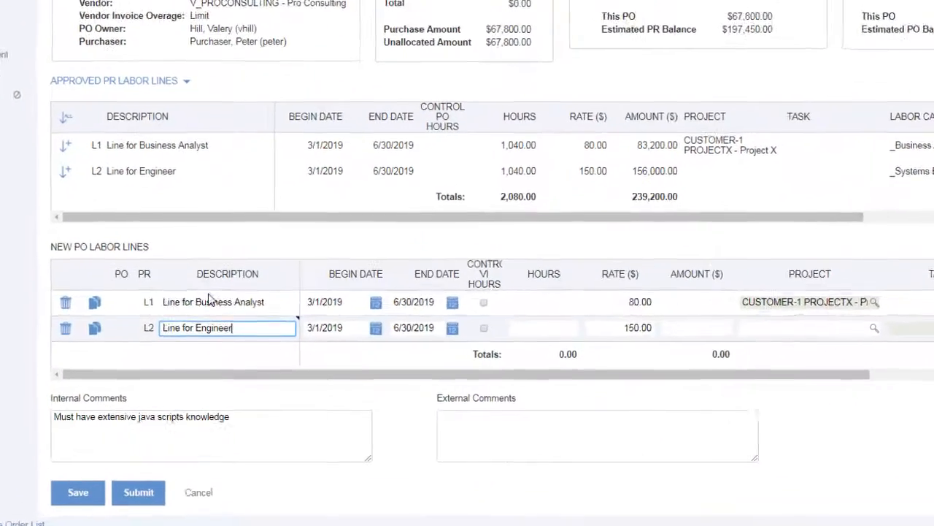
- Set the new Business Analyst labor line to end on 3/31/2019 with 160 hours
left_click(219, 347)
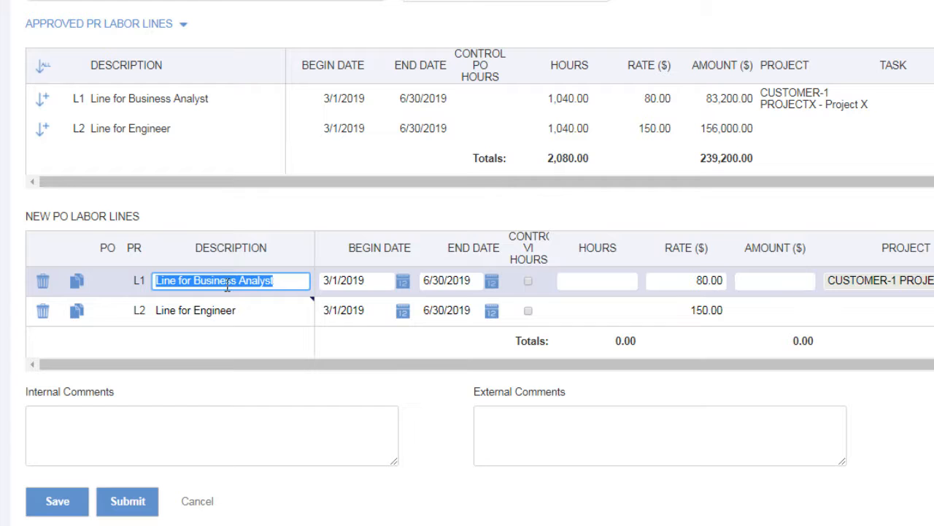
left_click(432, 287)
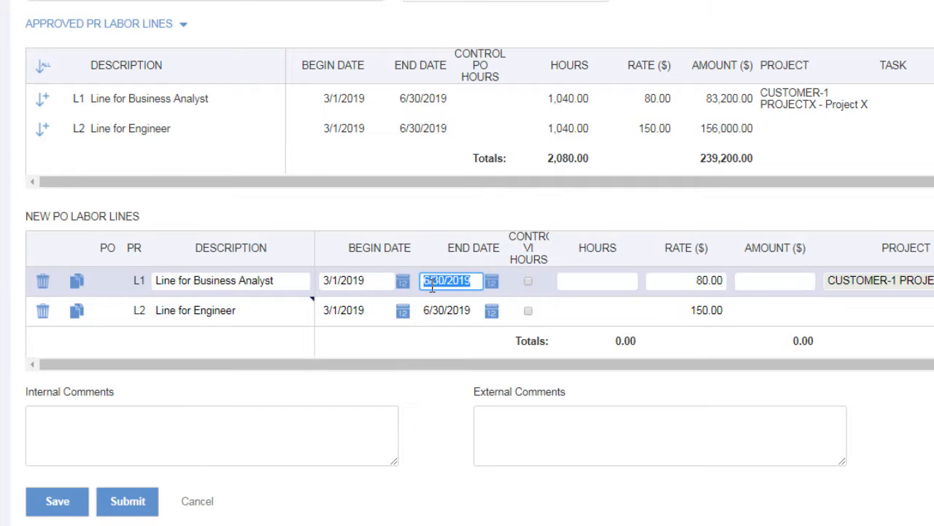
type("3/31")
key("Tab")
key("Tab")
type("160")
key("Tab")
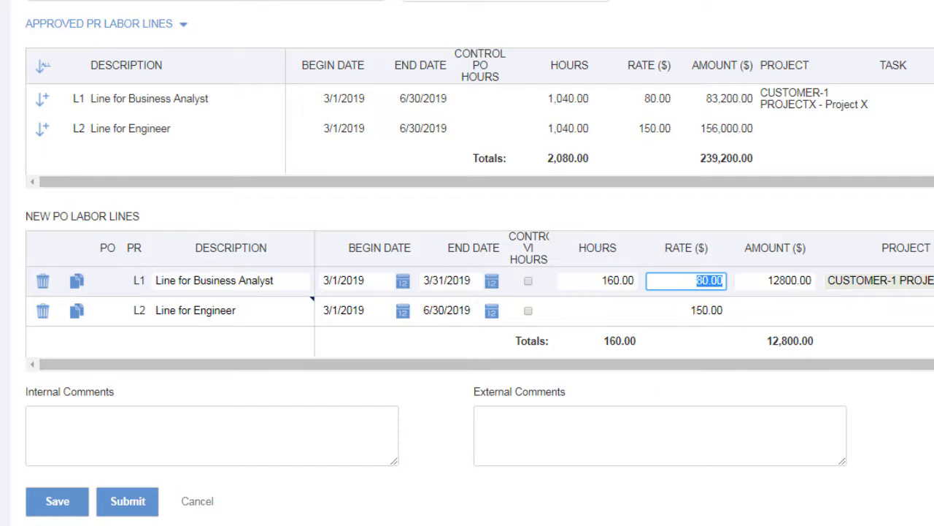
- Assign the analyst as the person on the Business Analyst labor line
left_click_drag(511, 364, 830, 364)
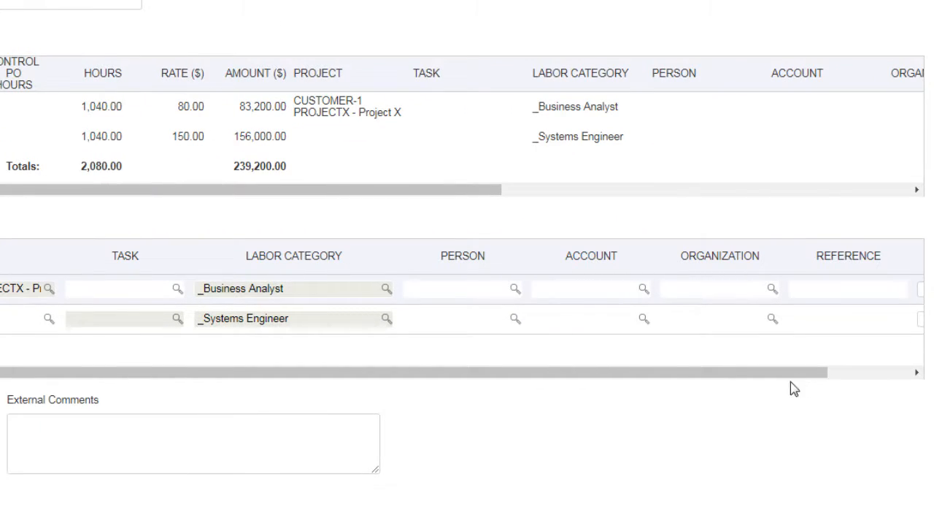
left_click(433, 289)
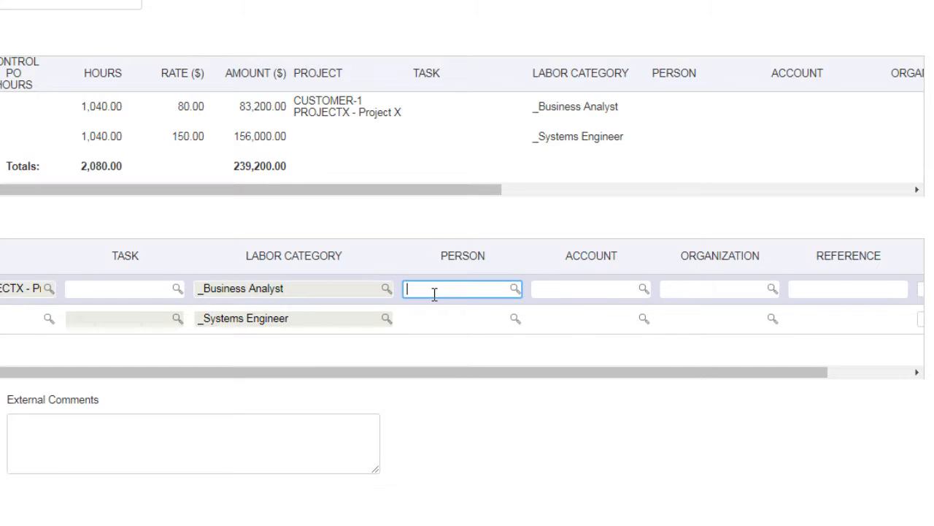
type("annie")
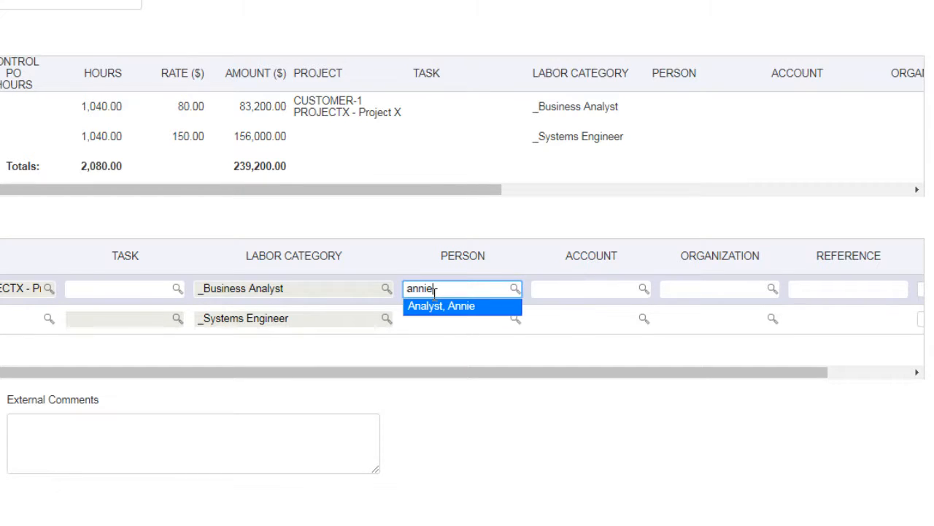
key("Return")
key("Tab")
- Set the new Engineer labor line to end on 3/31/2019 with 100 hours
left_click_drag(163, 376, 0, 377)
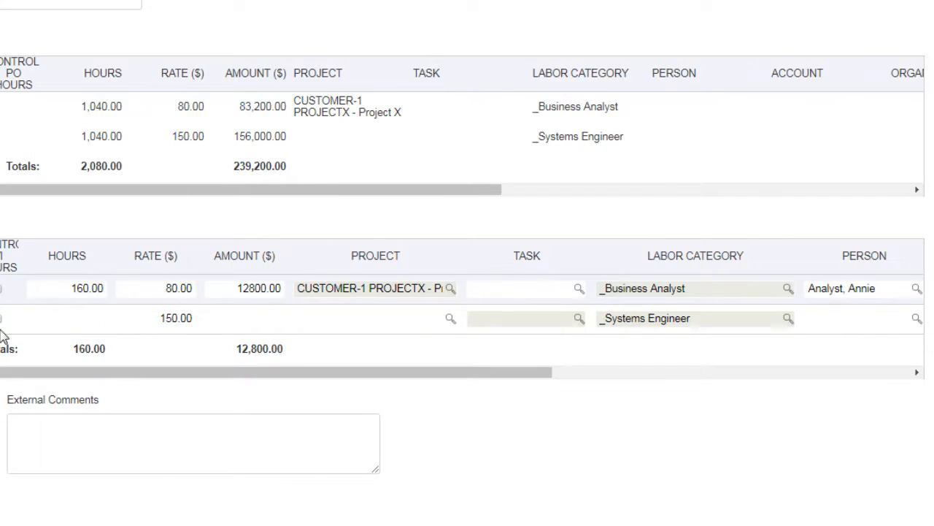
double_click(404, 331)
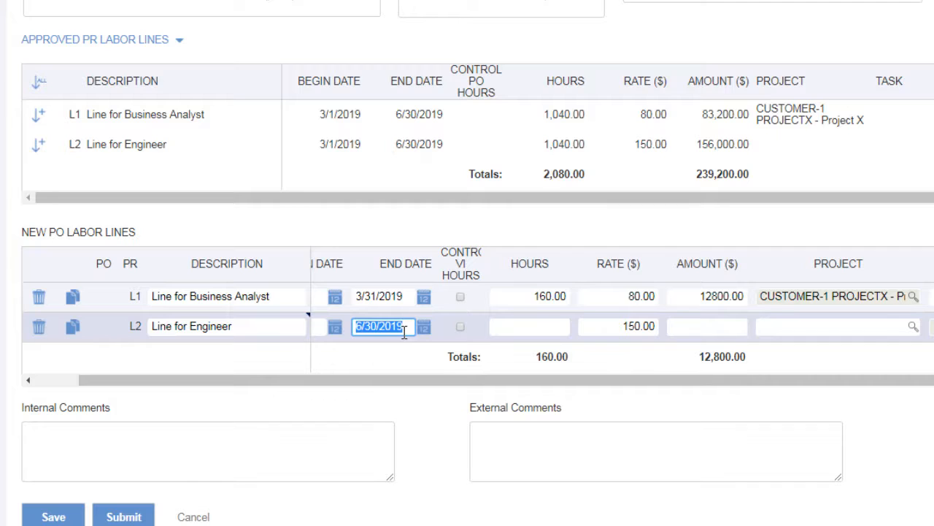
type("3/31/2019")
key("Tab")
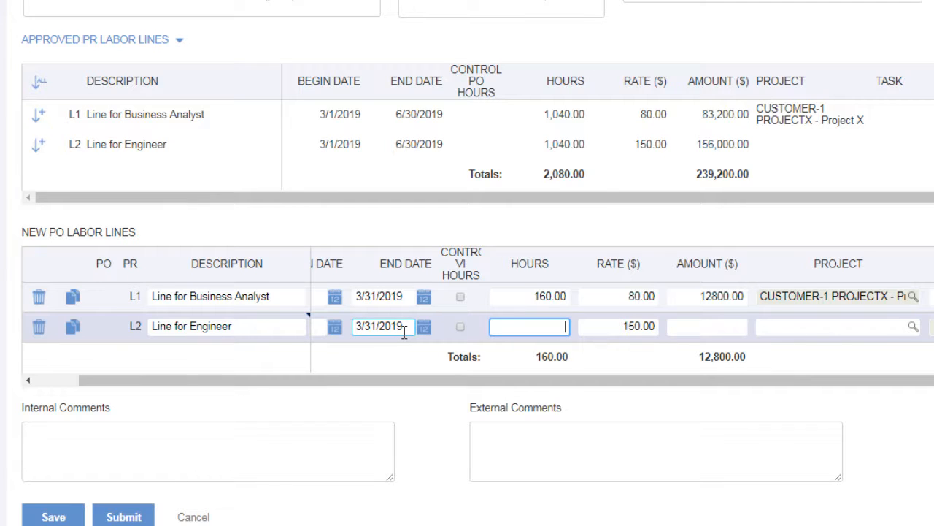
type("100")
key("Tab")
key("Tab")
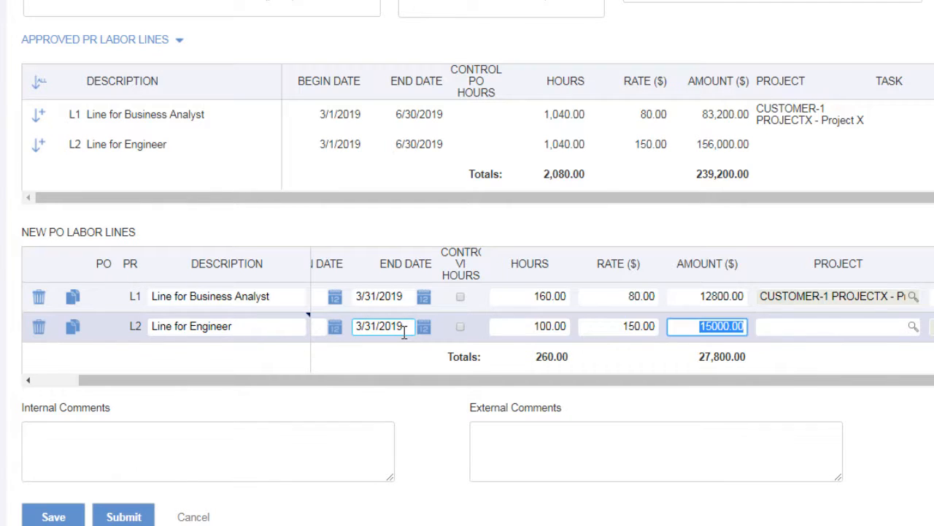
- Assign the engineer as the person on the new Engineer labor line
left_click_drag(776, 382, 933, 361)
left_click(597, 332)
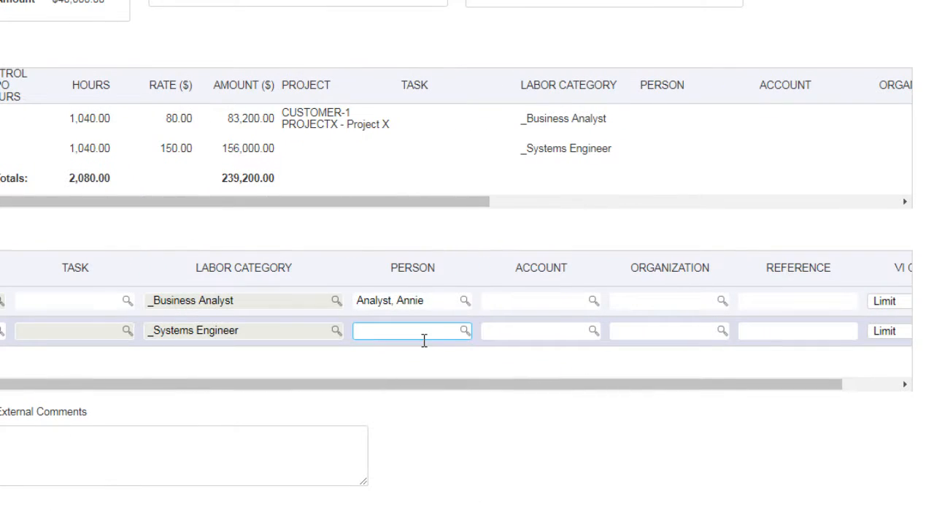
type("eri")
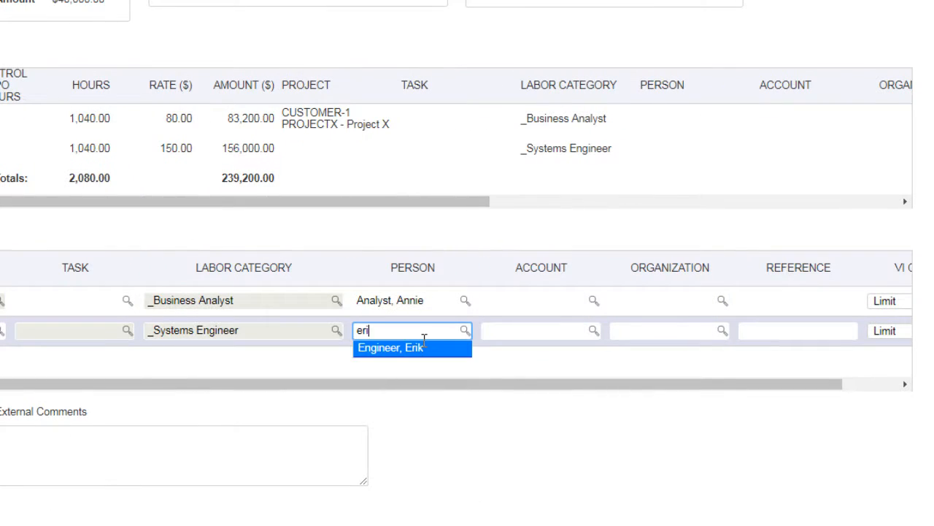
left_click(424, 343)
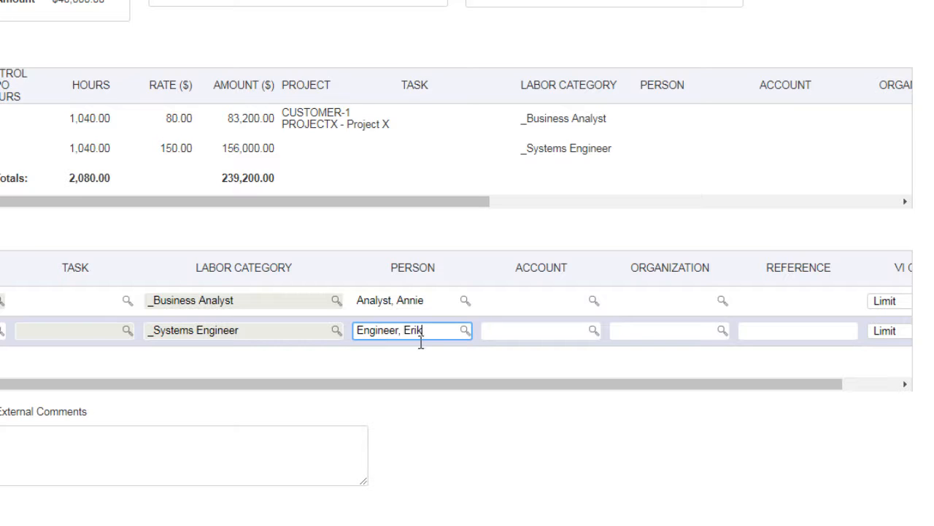
key("Tab")
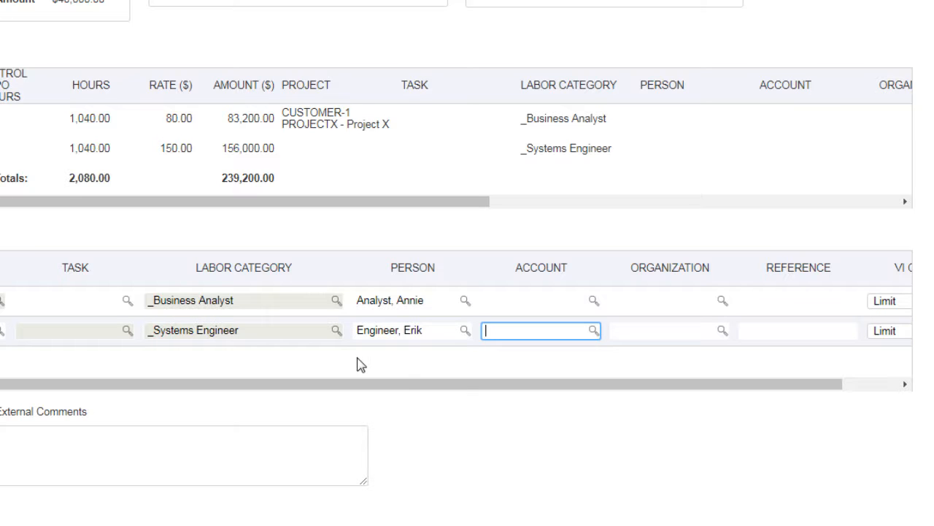
- Copy the approved Engineer line into the new labor lines again, ending it on 3/31/2019 with 200 hours
left_click_drag(335, 384, 0, 440)
left_click_drag(397, 434, 341, 430)
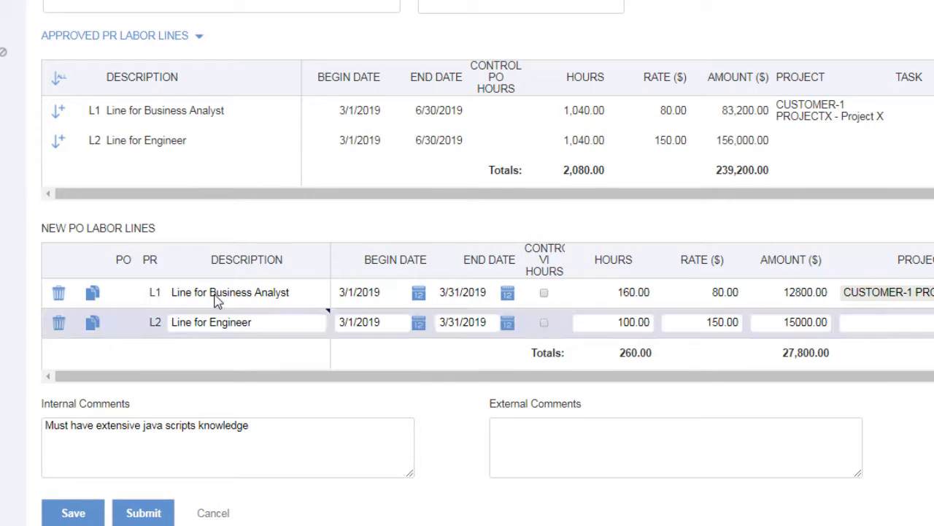
left_click(57, 141)
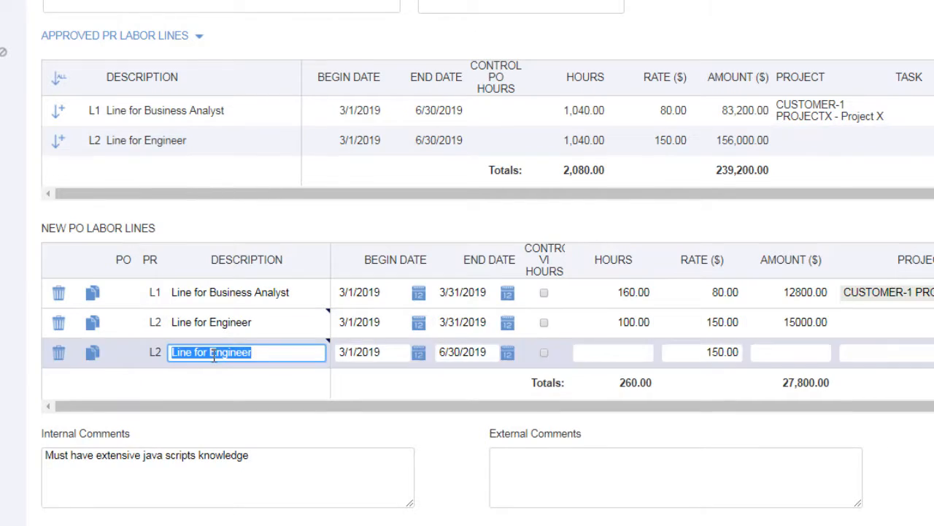
key("Tab")
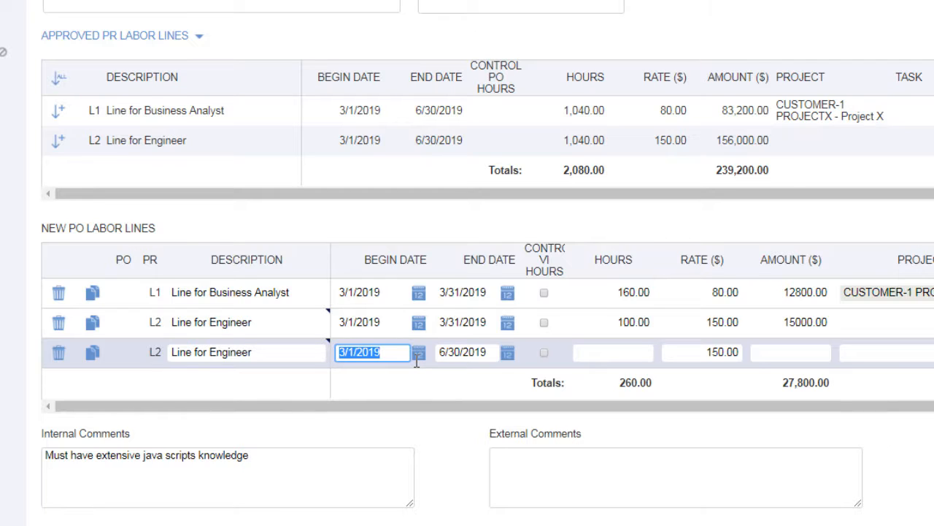
key("Tab")
type("3")
type(" 31")
key("Tab")
type("200")
key("Tab")
key("Tab")
key("Tab")
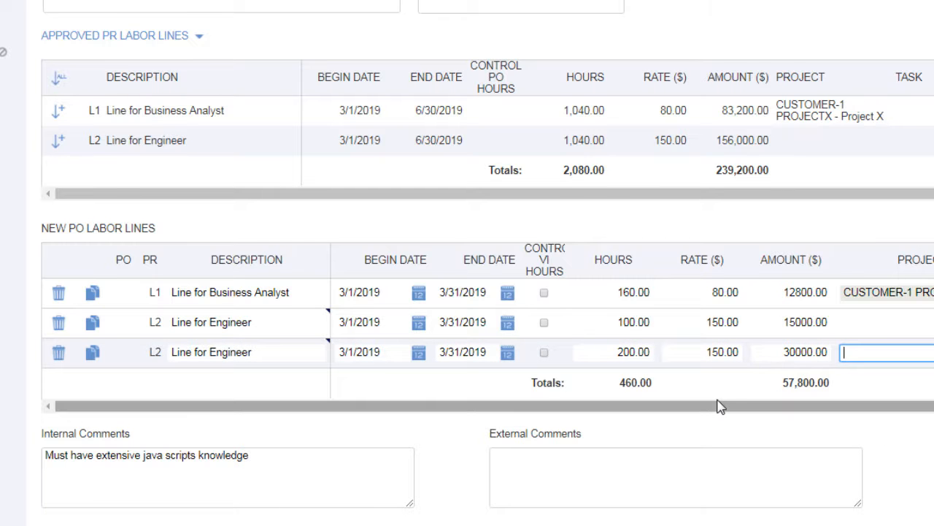
- Assign a person to the second Engineer labor line and save the purchase order's labor lines
left_click_drag(718, 403, 882, 418)
key("Tab")
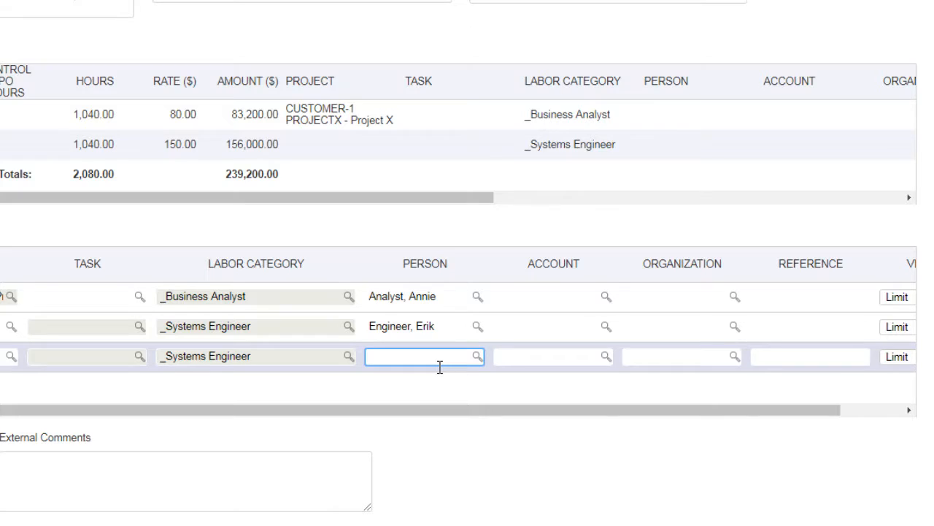
type("gary")
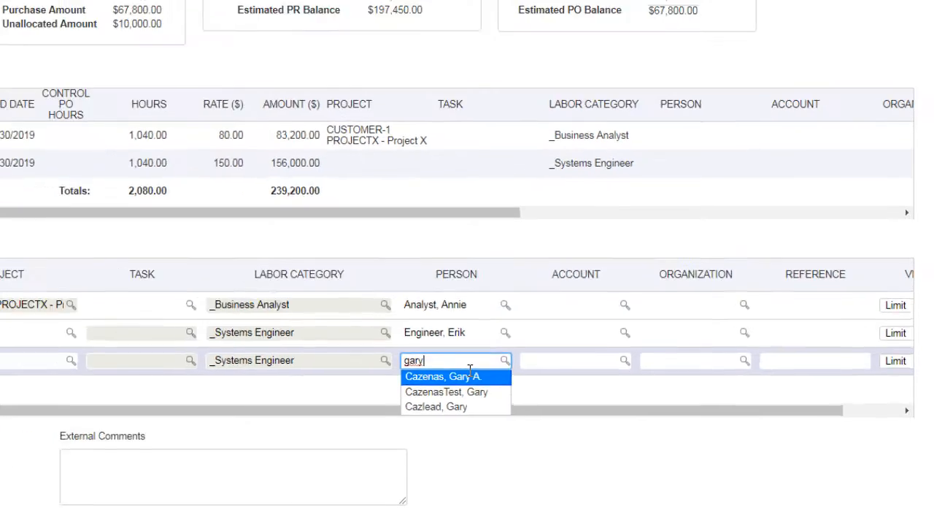
key("Tab")
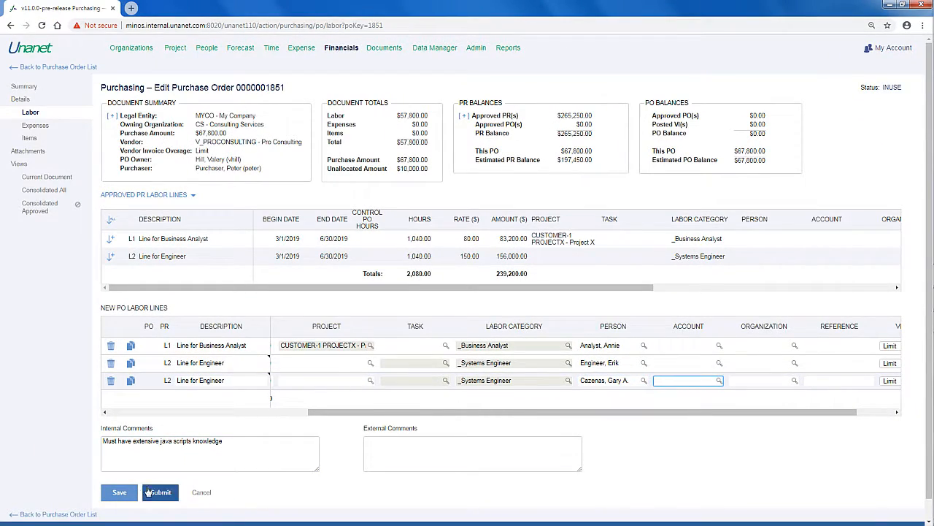
left_click(123, 495)
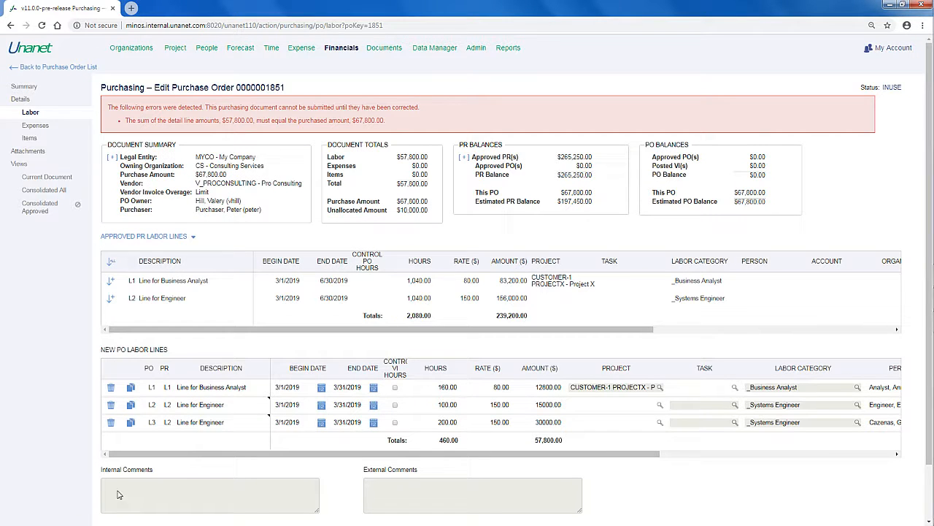
- Add the approved Travel Expenses line to the purchase order, ending 3/31/2019 with an amount of 10000, and save it
left_click(33, 128)
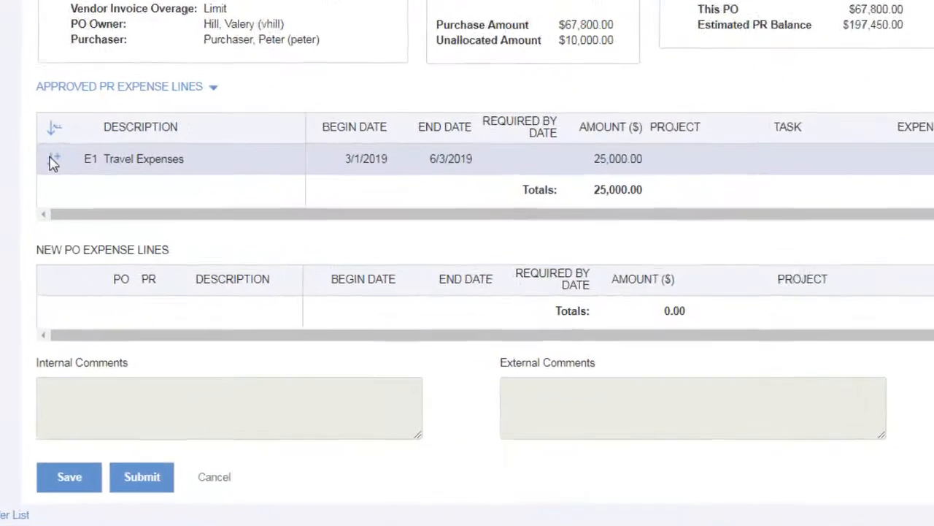
left_click(111, 277)
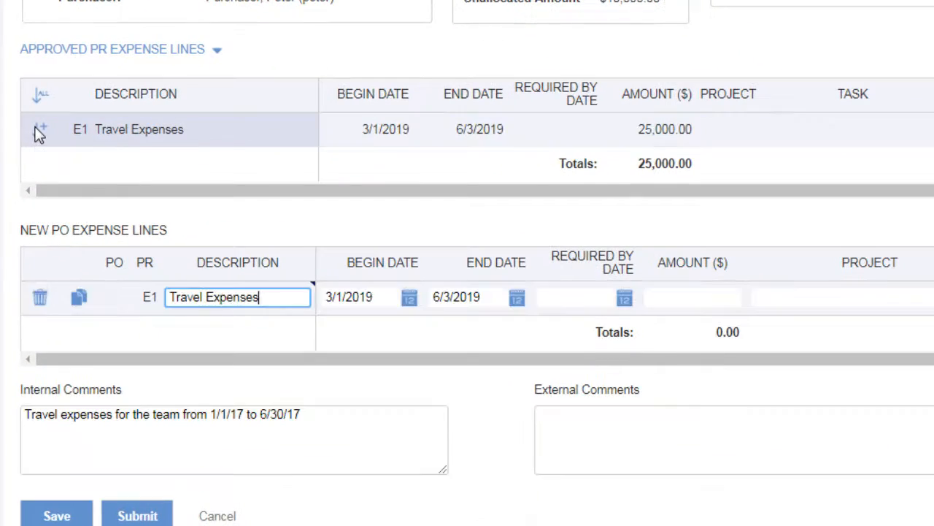
left_click(454, 302)
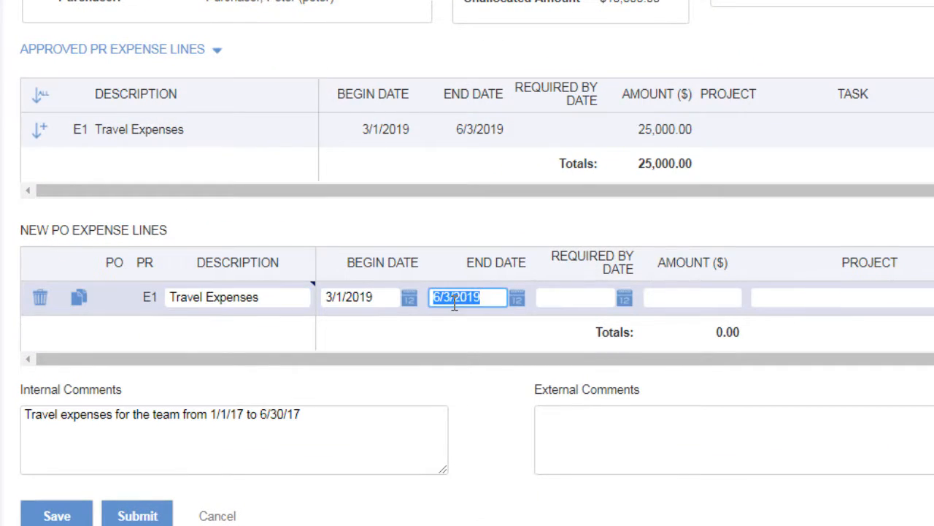
type("3 31")
key("Tab")
key("Tab")
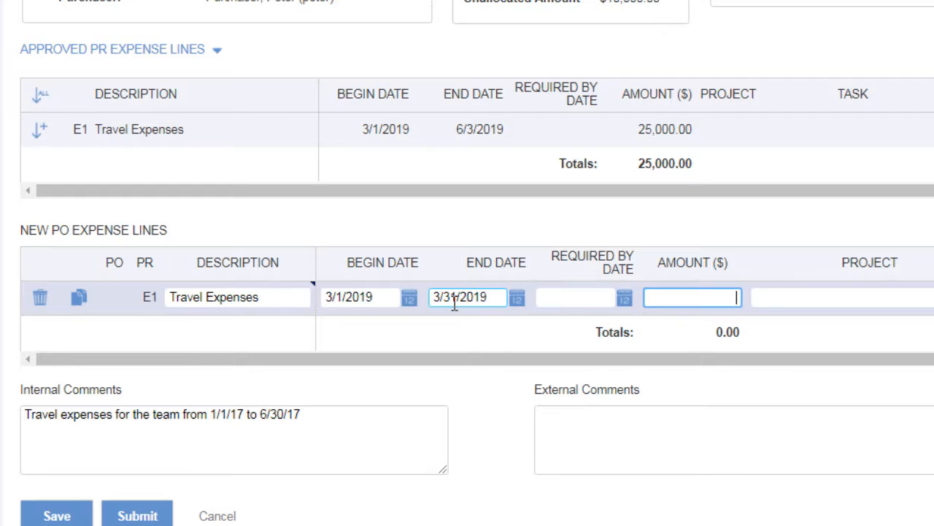
type("10000")
key("Tab")
left_click(63, 516)
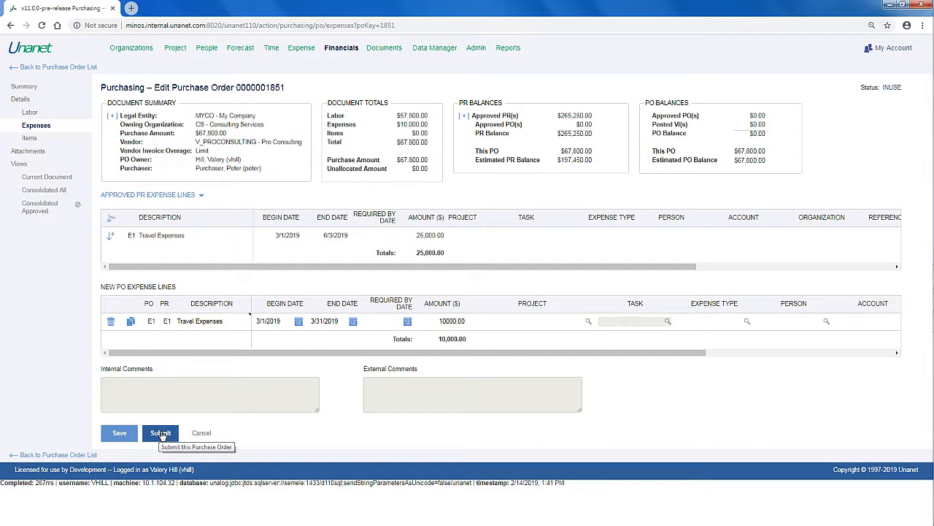
- Submit the purchase order for approval to the DOT Division Manager approval group
left_click(161, 433)
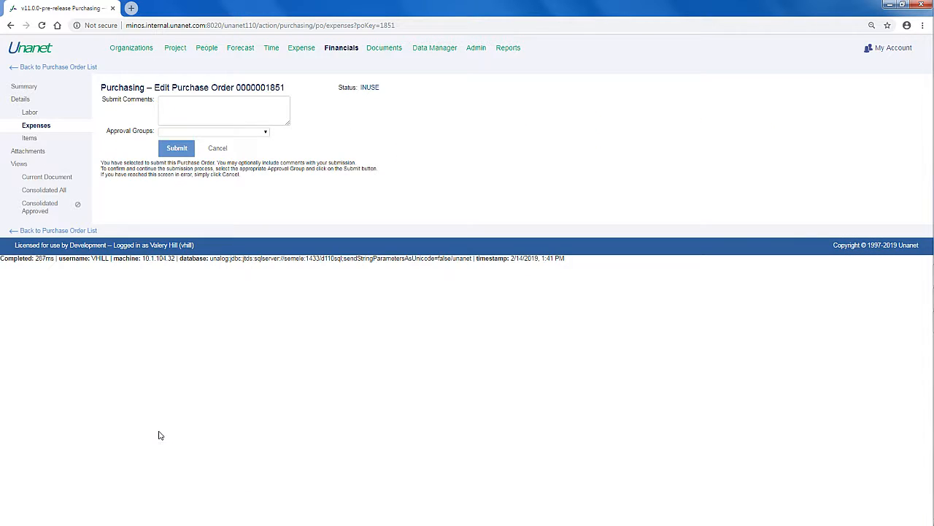
left_click(251, 133)
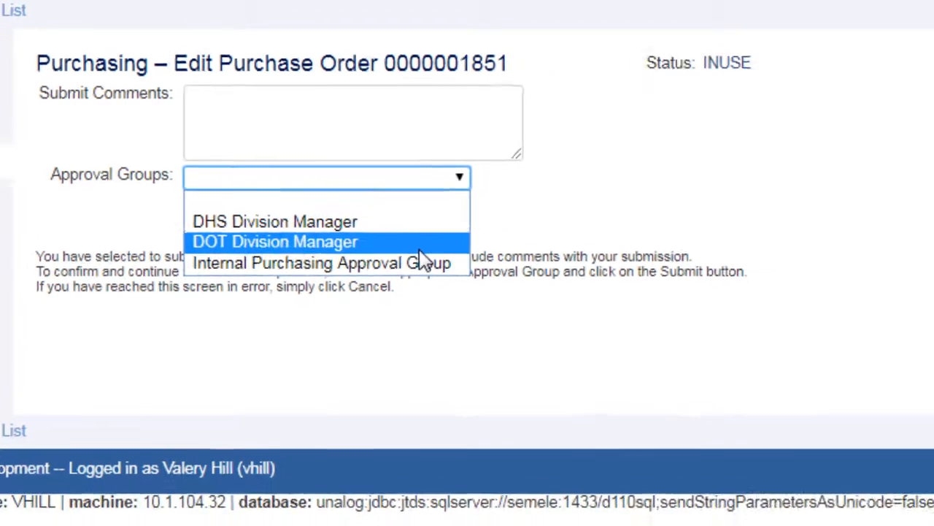
left_click(453, 267)
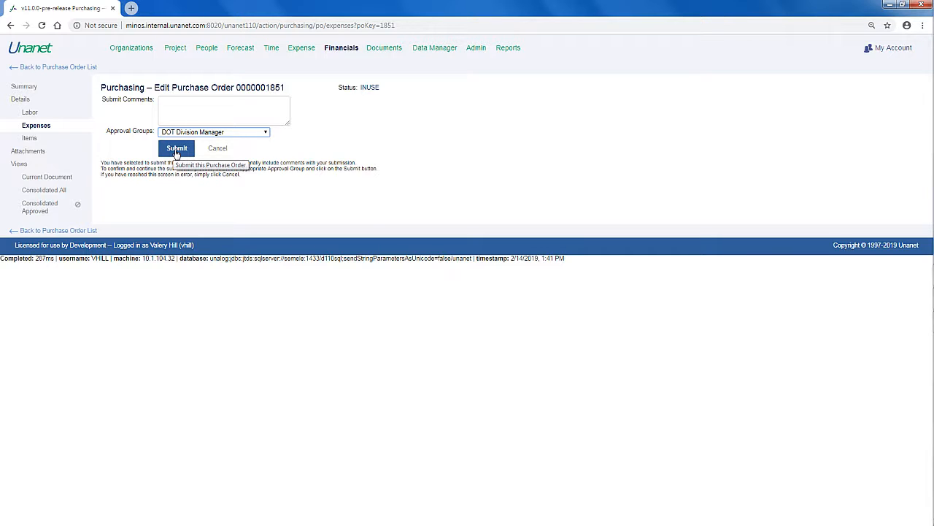
left_click(176, 149)
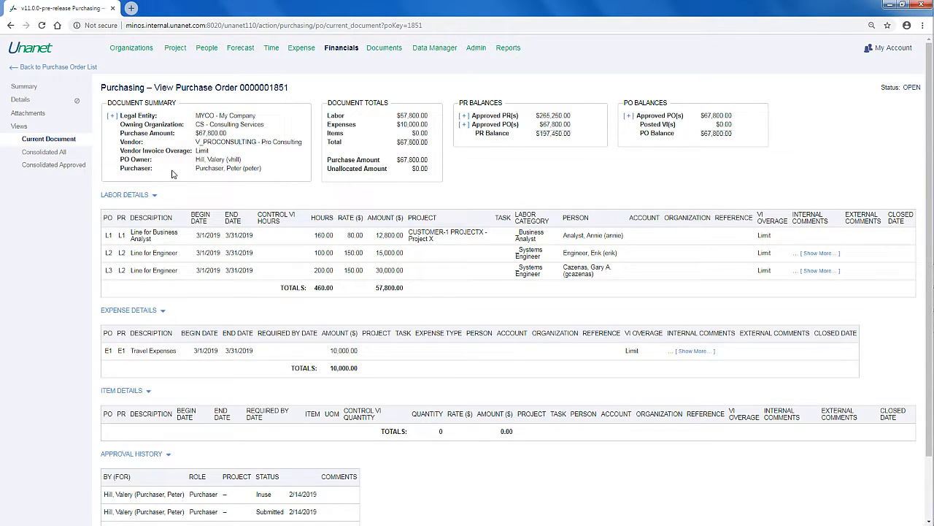
- Review the submitted purchase order's summary, checking its profile information and user-defined fields
left_click(32, 87)
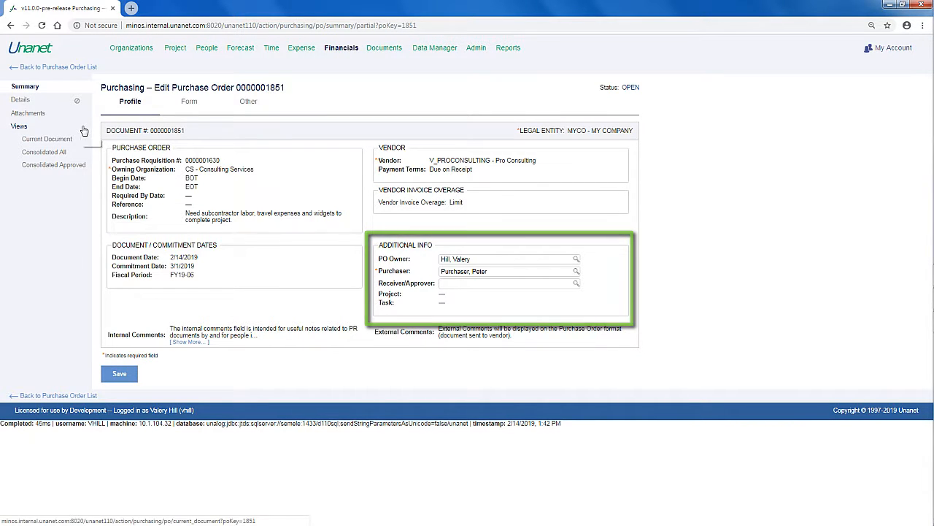
left_click(249, 101)
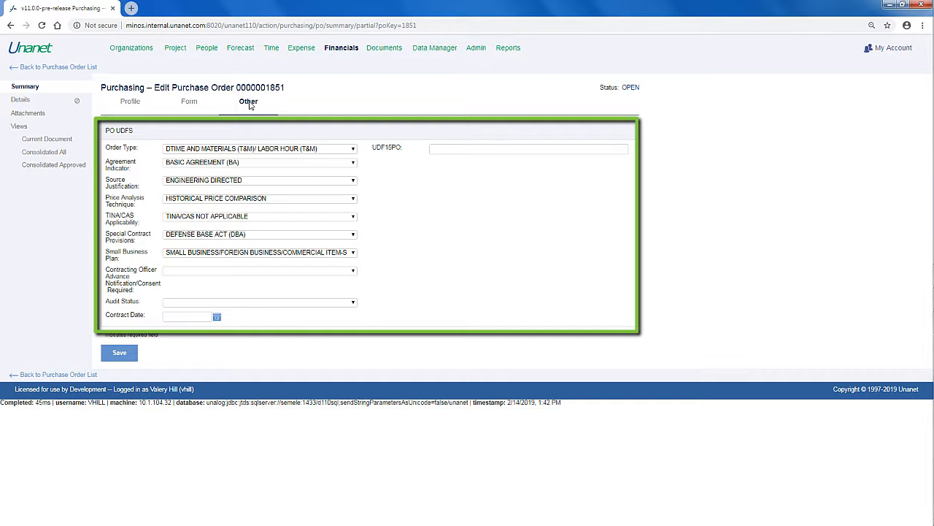
left_click(126, 104)
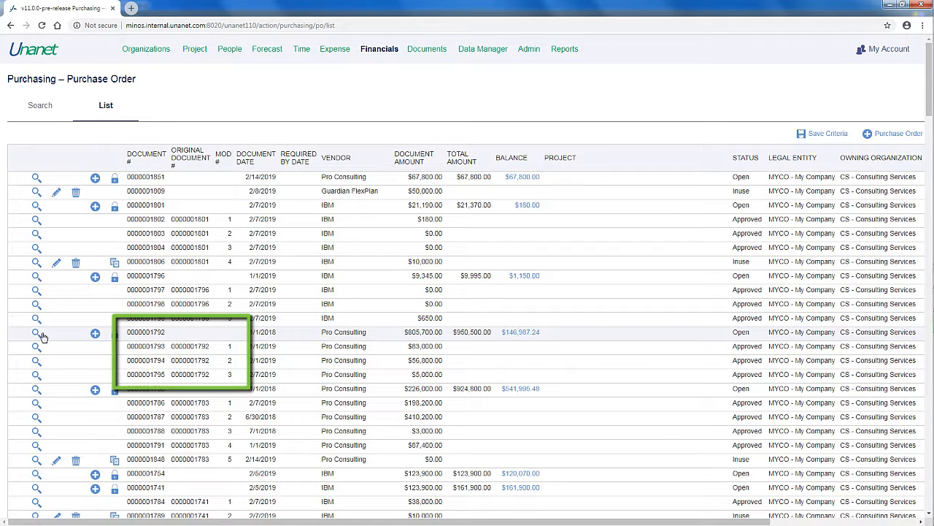
- Examine the $805,700.00 Pro Consulting purchase order's full consolidated view, including its approved POs, posted VIs and Business Analyst line breakdown
left_click(37, 333)
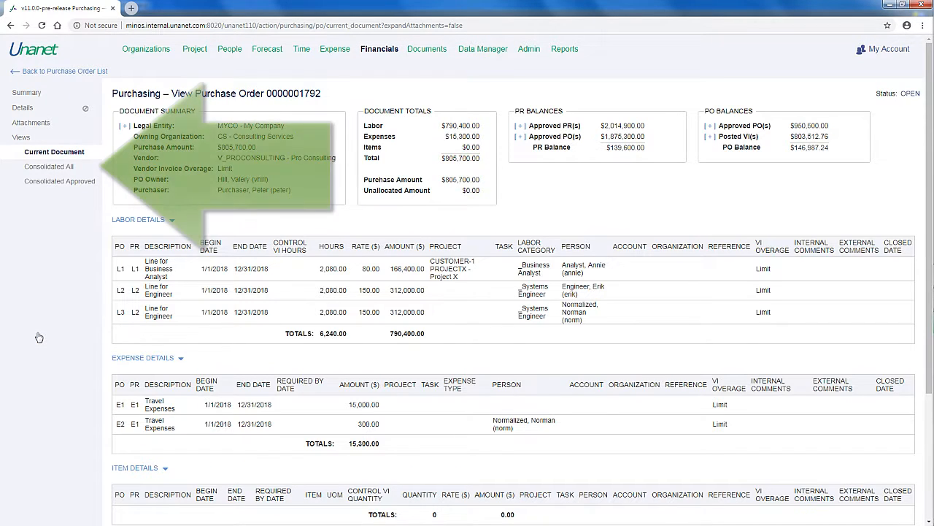
left_click(50, 167)
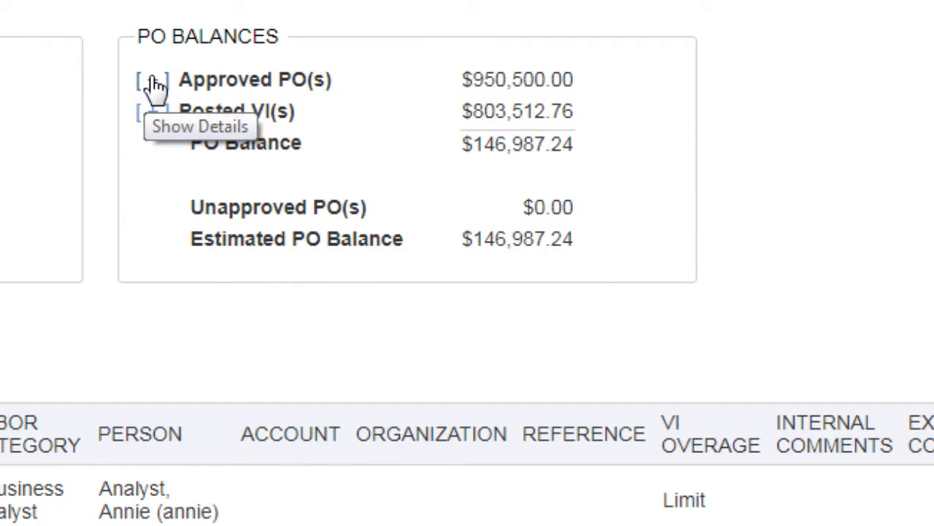
left_click(363, 74)
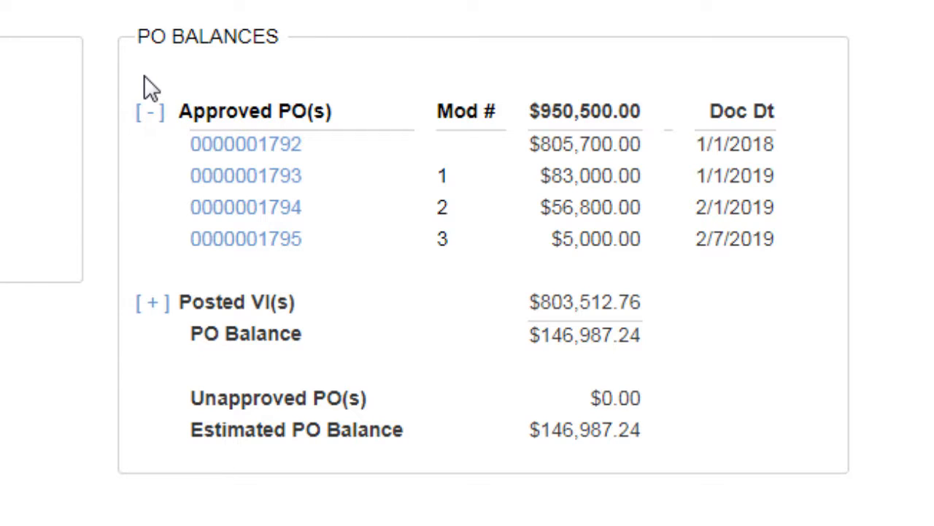
left_click(159, 113)
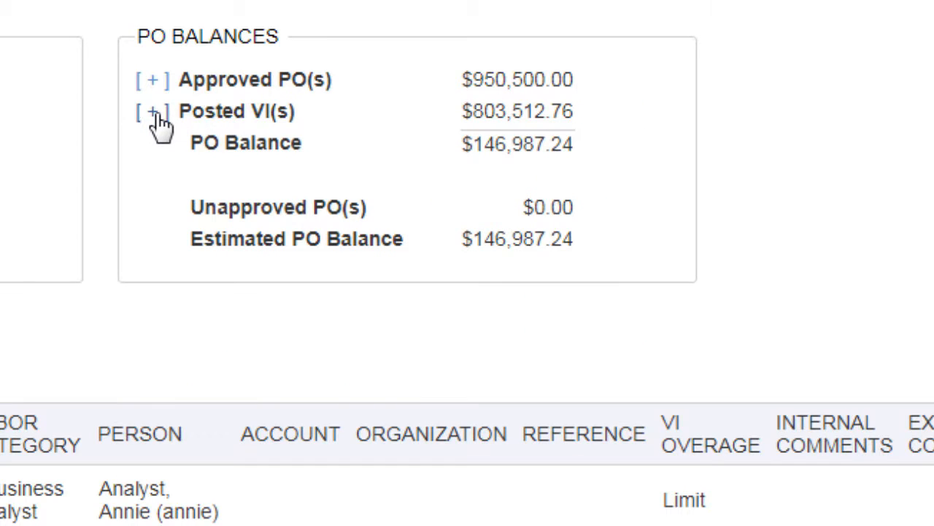
left_click(159, 117)
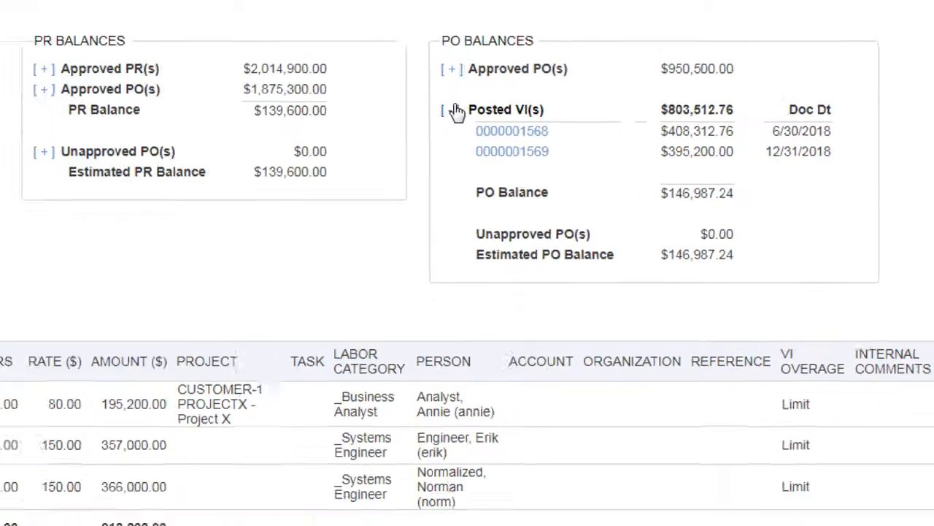
left_click(152, 143)
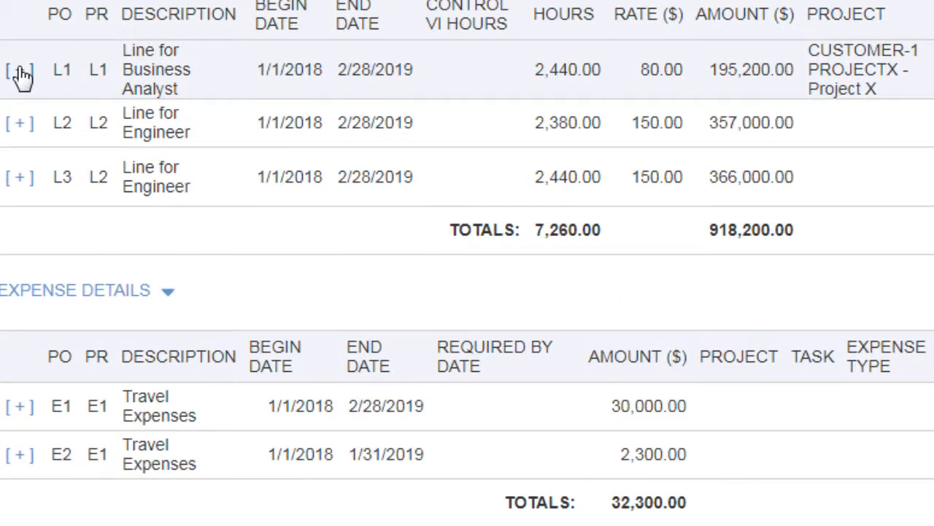
left_click(21, 73)
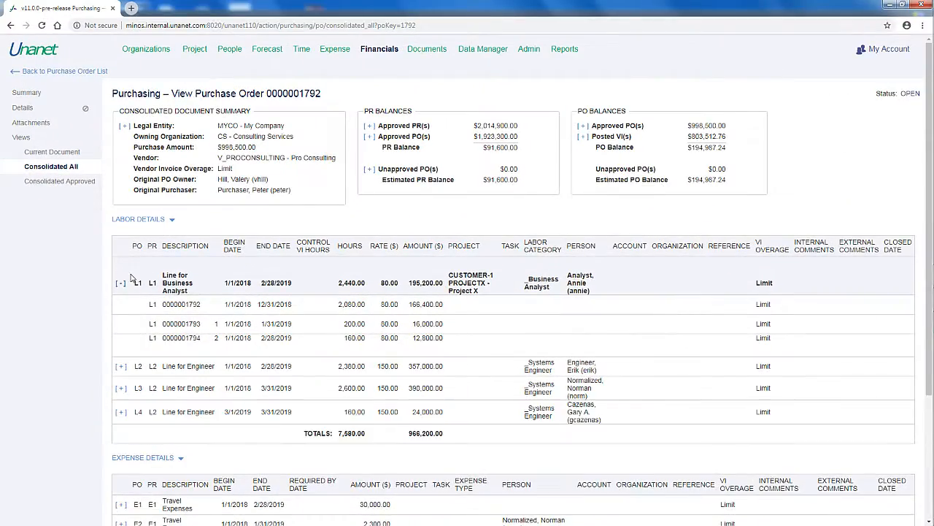
- Inspect which detail lines the Statement of Work_System Engineer.pdf attachment is linked to, and return to the purchase order list
left_click(35, 123)
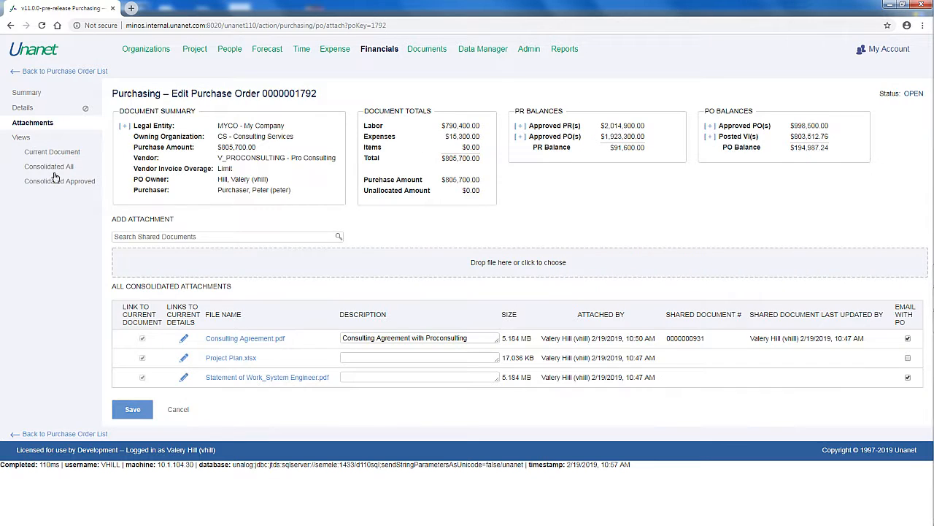
left_click(184, 376)
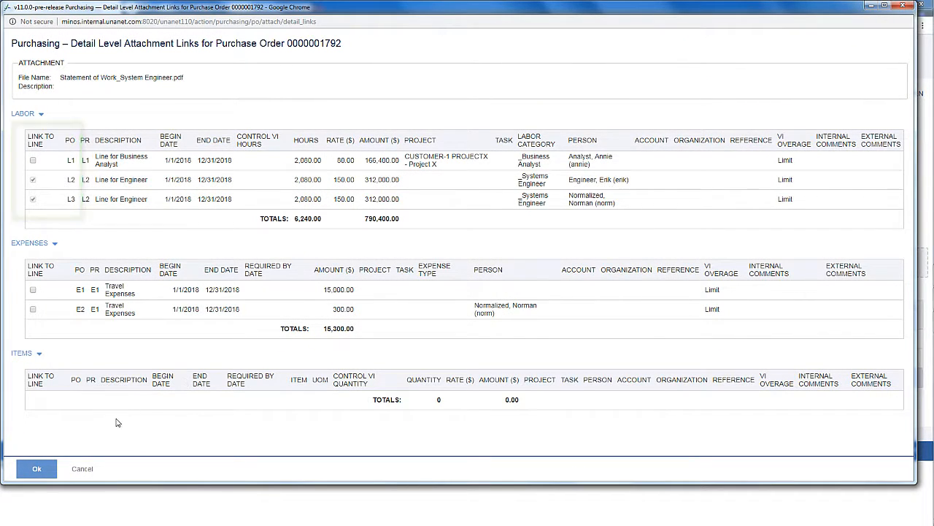
left_click(96, 469)
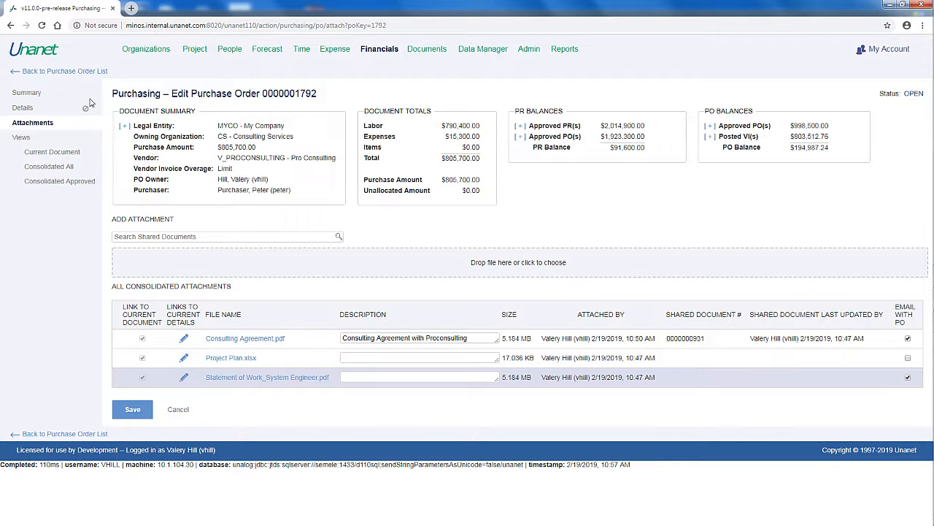
left_click(79, 71)
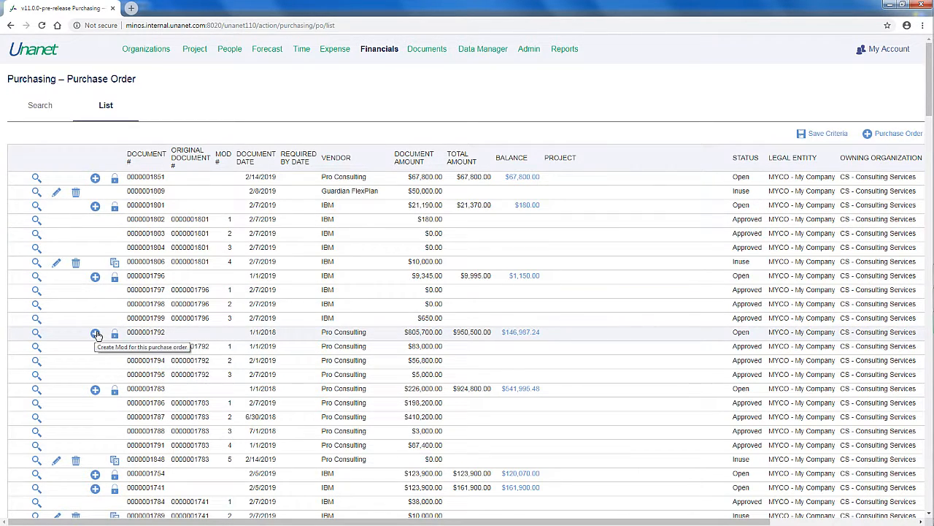
- Create and save a mod of the $805,700.00 Pro Consulting purchase order with end date 3/31/2019, amount 48000.00 and description "Adding funding"
left_click(95, 334)
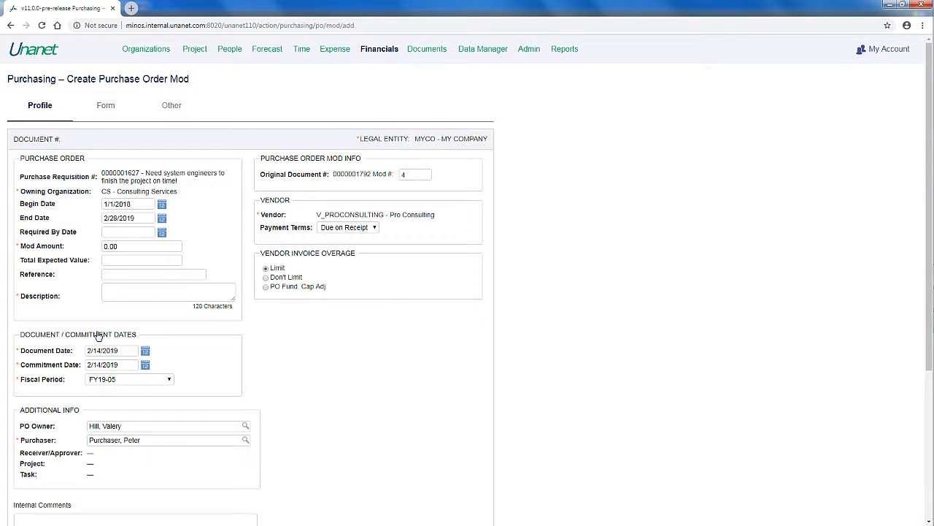
left_click(111, 247)
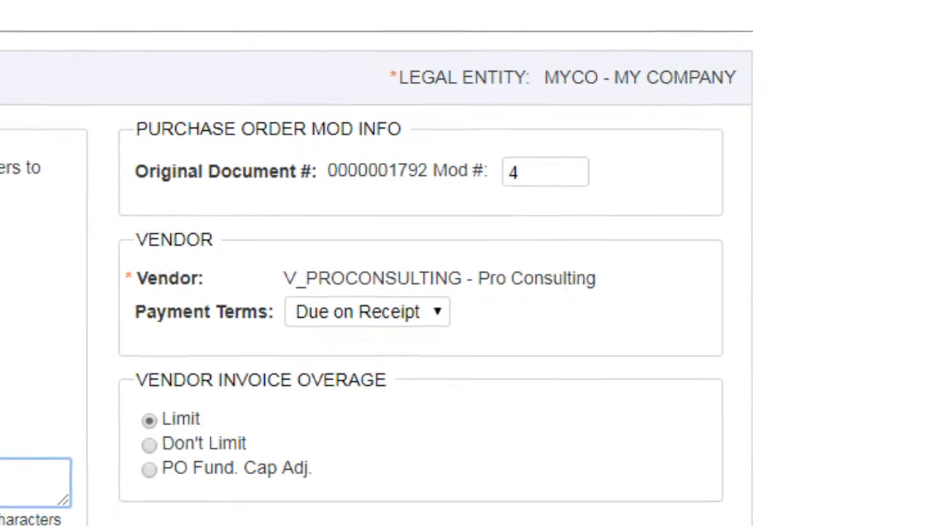
key("Tab")
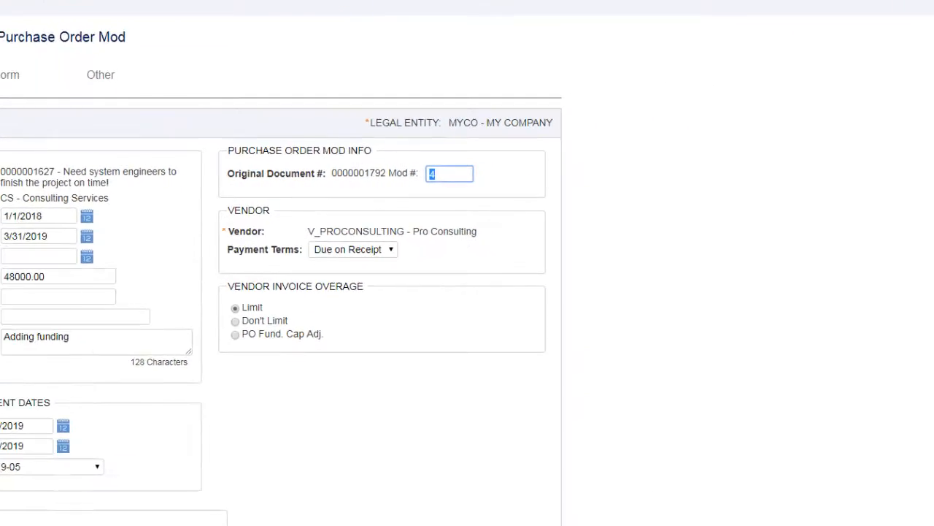
scroll(49, 442, "down", 1)
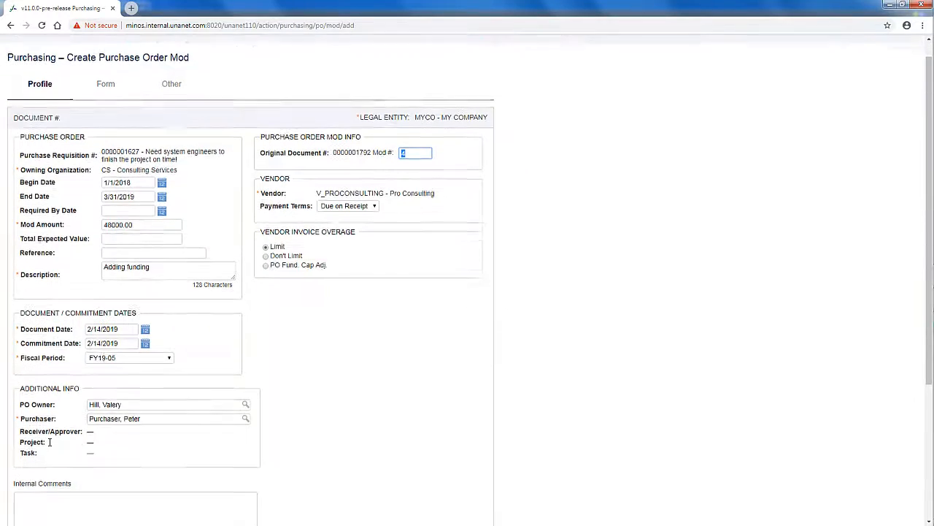
scroll(50, 441, "down", 5)
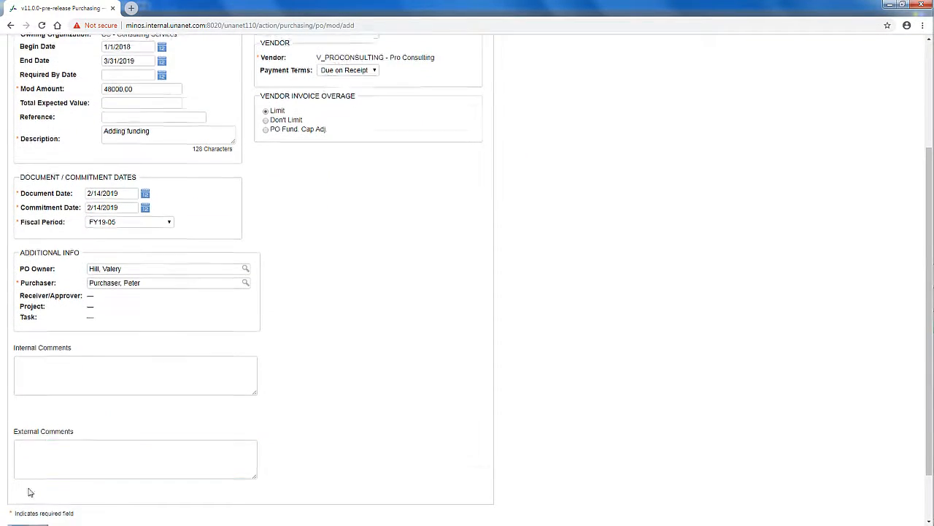
left_click(31, 472)
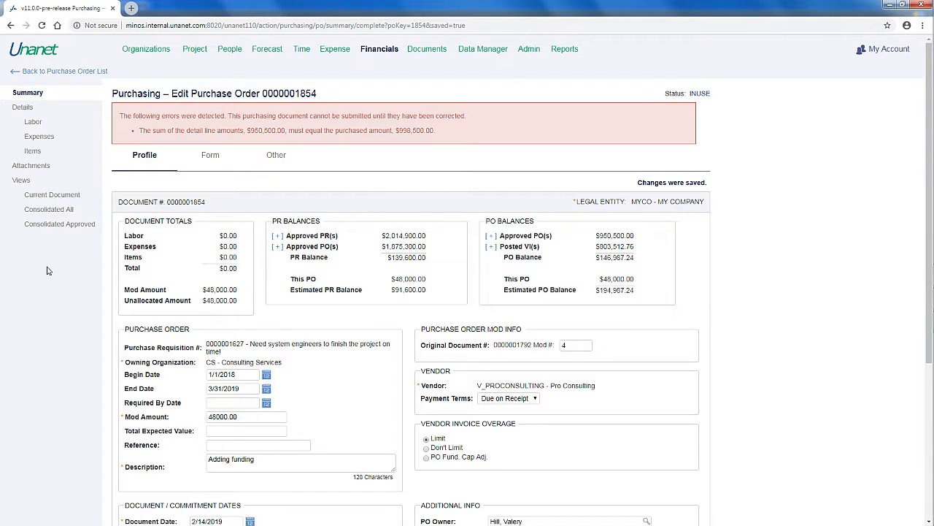
- Add a labor line to the mod from approved PO line L3 (Line for Engineer), ending 3/31/2019 with 160 hours
left_click(33, 124)
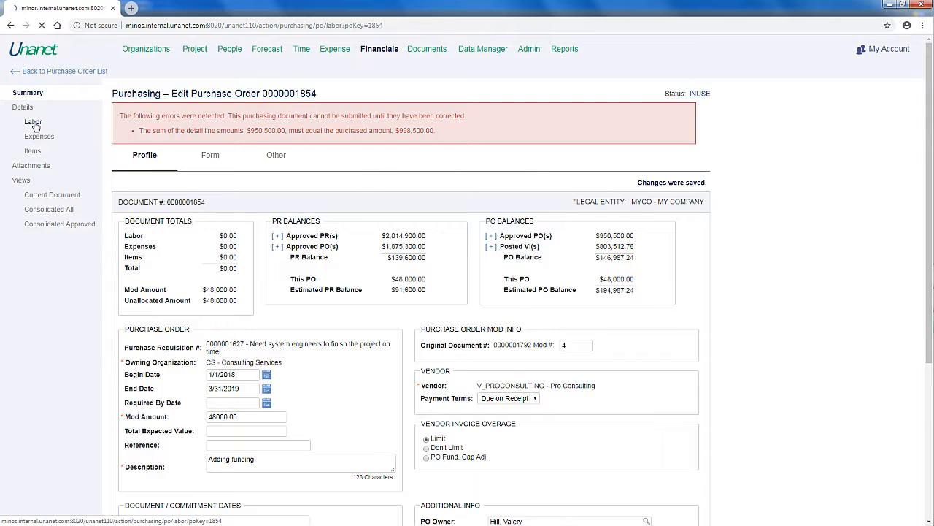
scroll(49, 238, "down", 3)
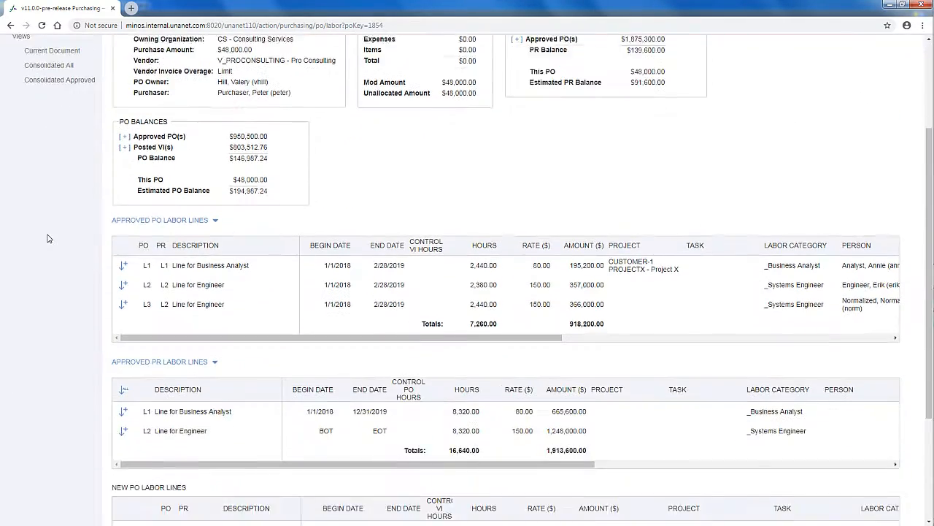
scroll(49, 237, "down", 2)
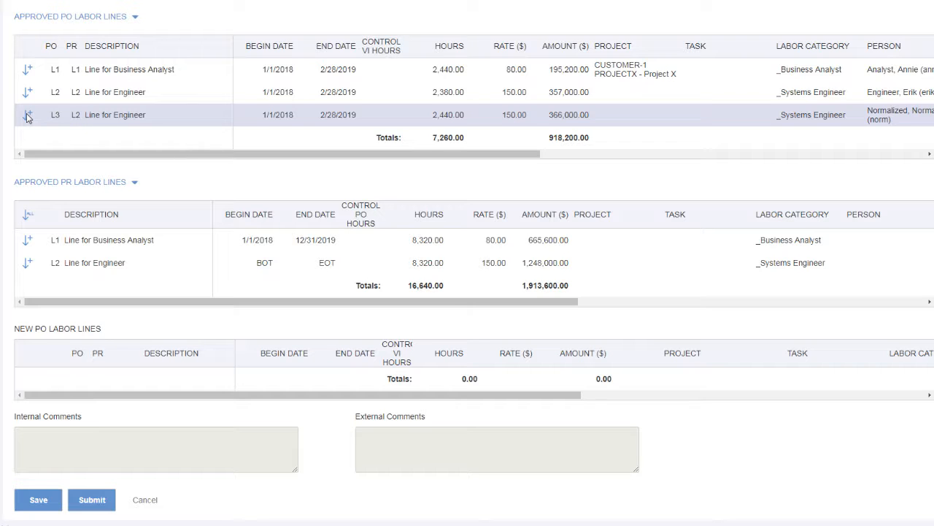
left_click(27, 115)
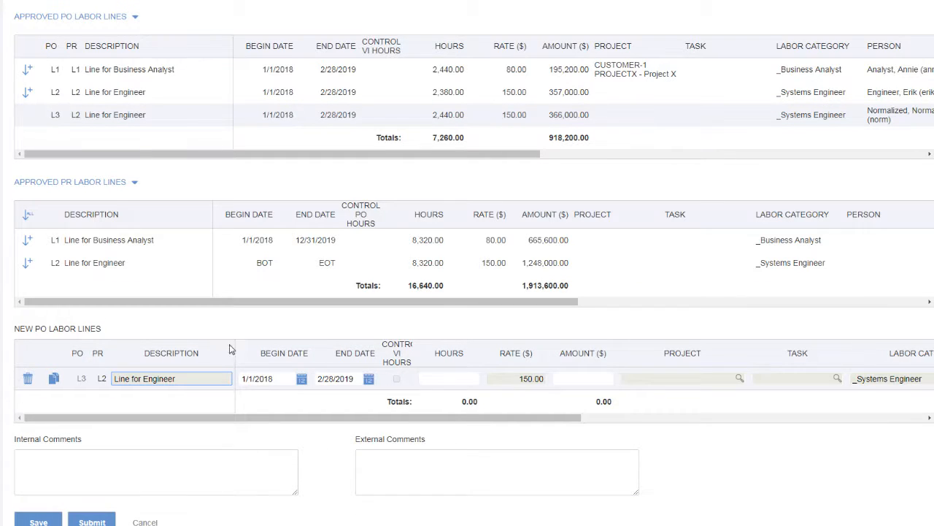
left_click(326, 378)
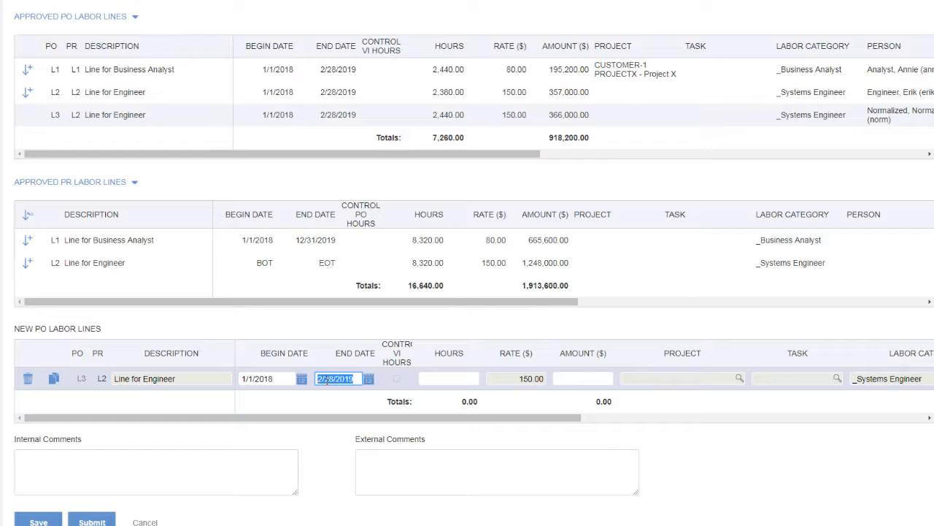
type("3/31/2019")
key("Tab")
type("160")
key("Tab")
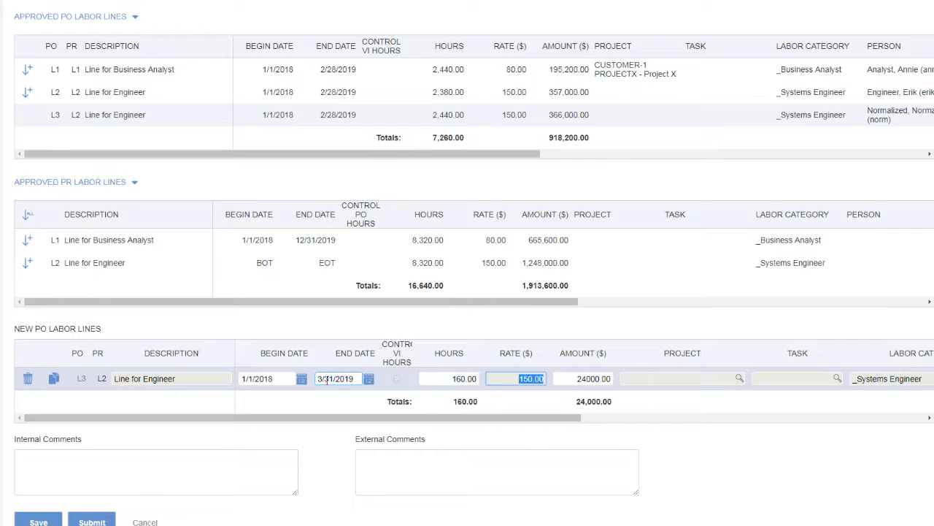
- Check the VI Overage choices for the new Engineer line and keep it at Limit
left_click_drag(414, 418, 794, 448)
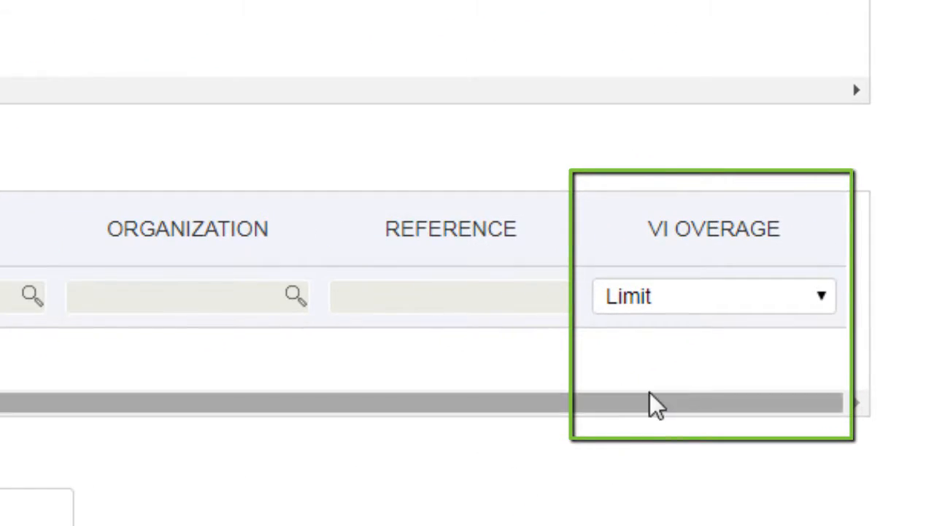
left_click(766, 310)
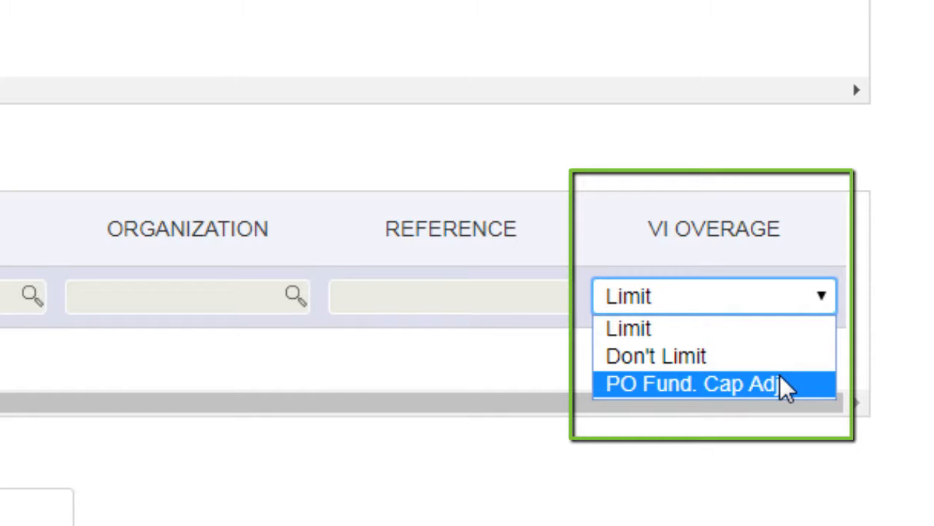
left_click(760, 332)
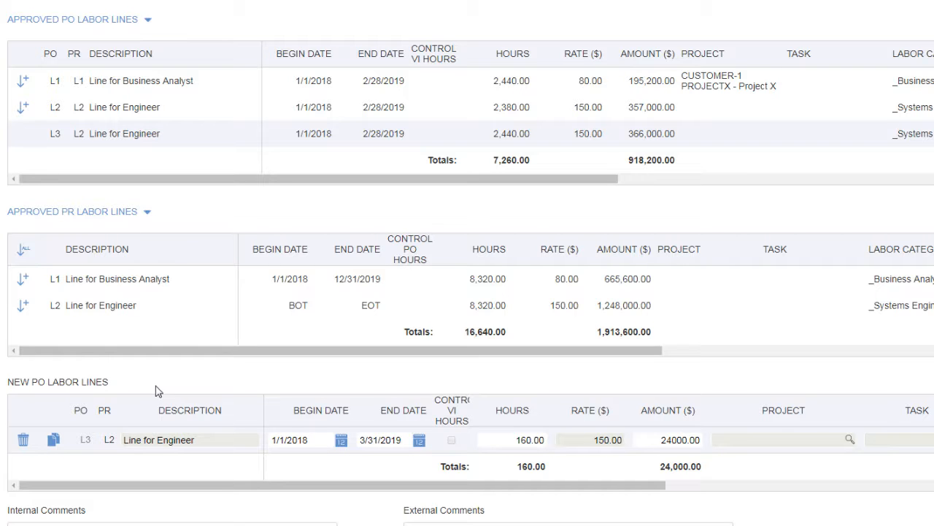
- Add a second Engineer labor line from approved PR line L2, beginning 3/1/2019 with 160 hours
left_click(23, 305)
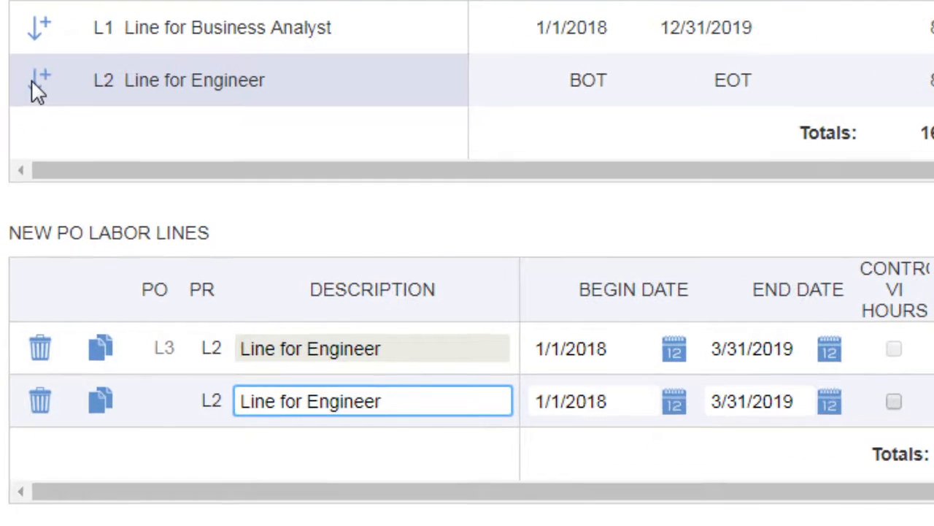
key("Tab")
type("3/1/2019")
key("Tab")
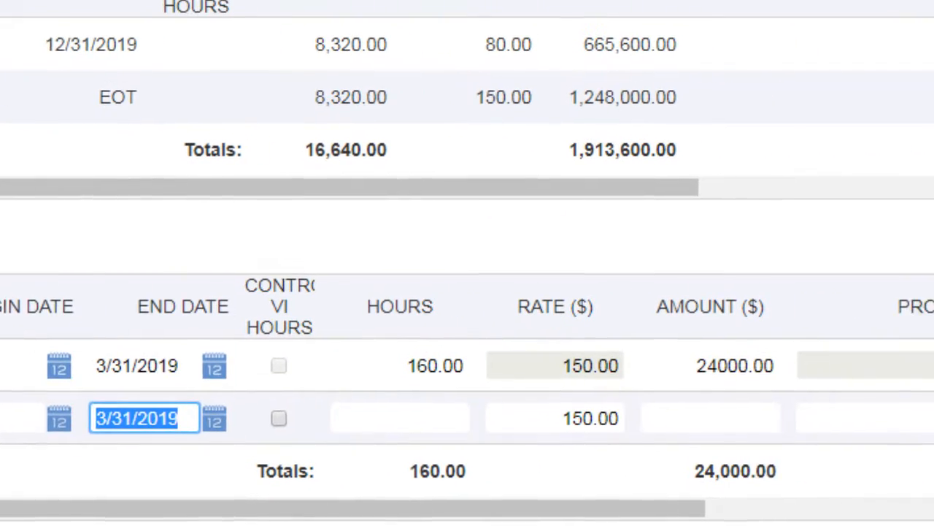
key("Tab")
type("160")
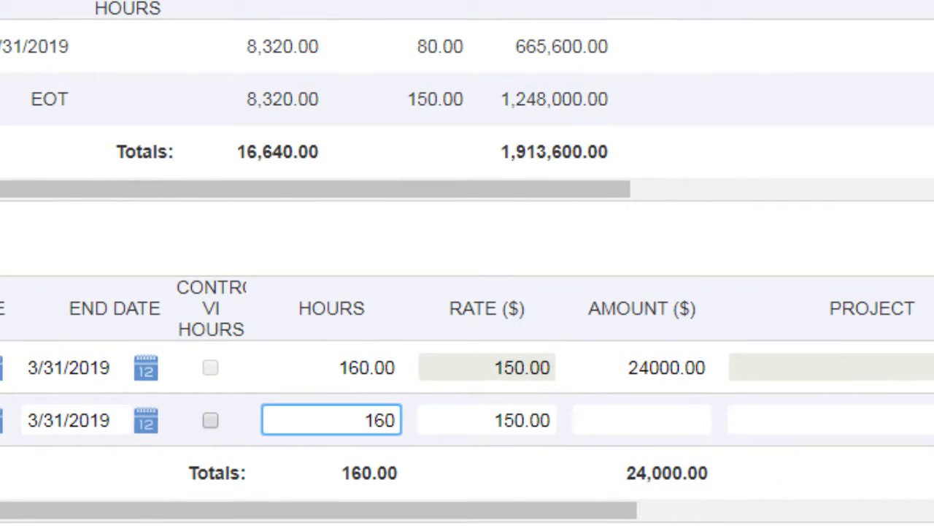
key("Tab")
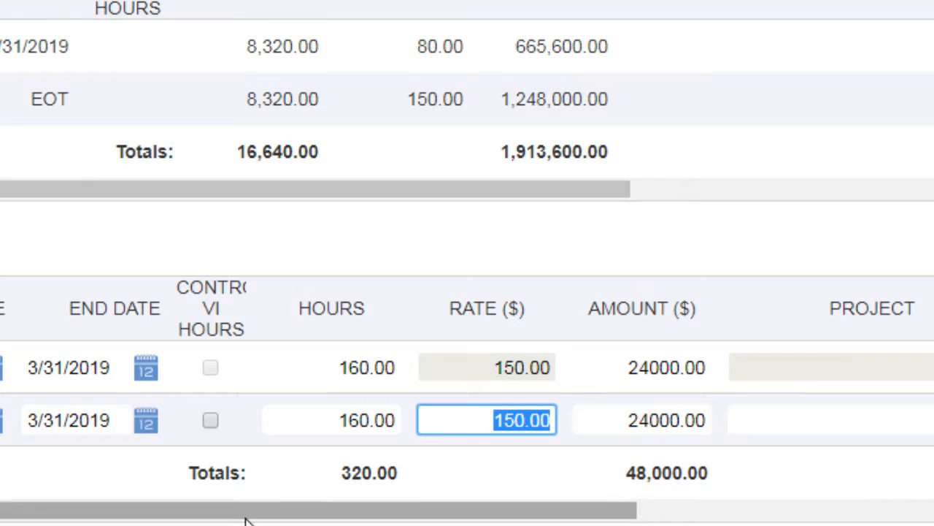
- Assign the additional systems engineer as the person on the second new labor line, and save the labor lines
left_click(851, 518)
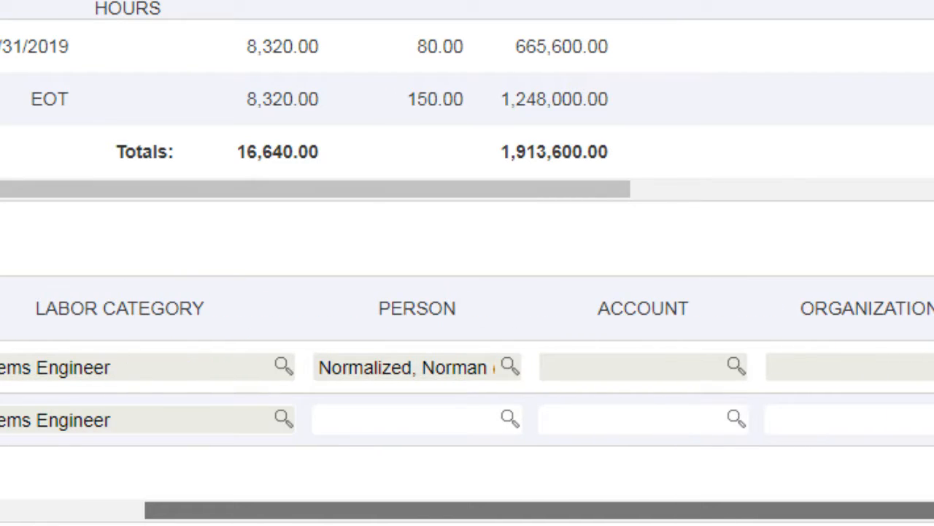
left_click(462, 436)
type("gary")
key("Tab")
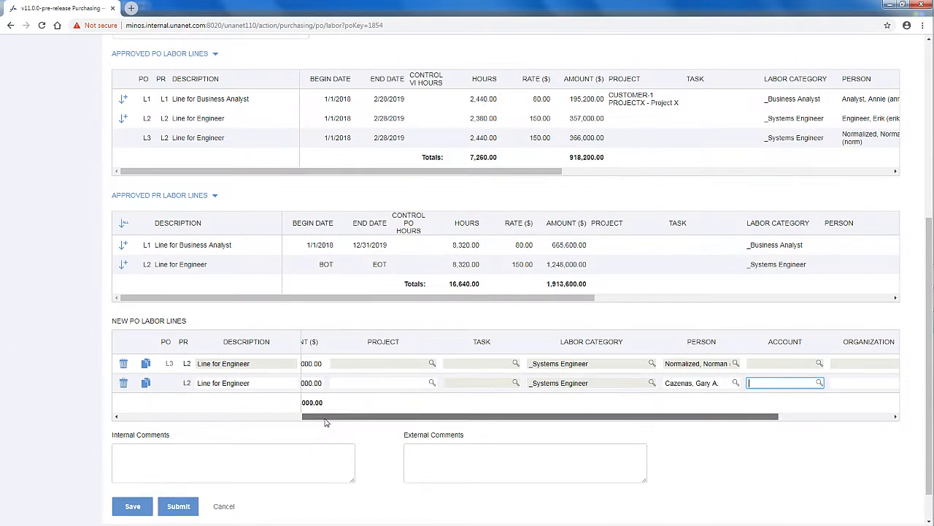
left_click_drag(327, 422, 135, 422)
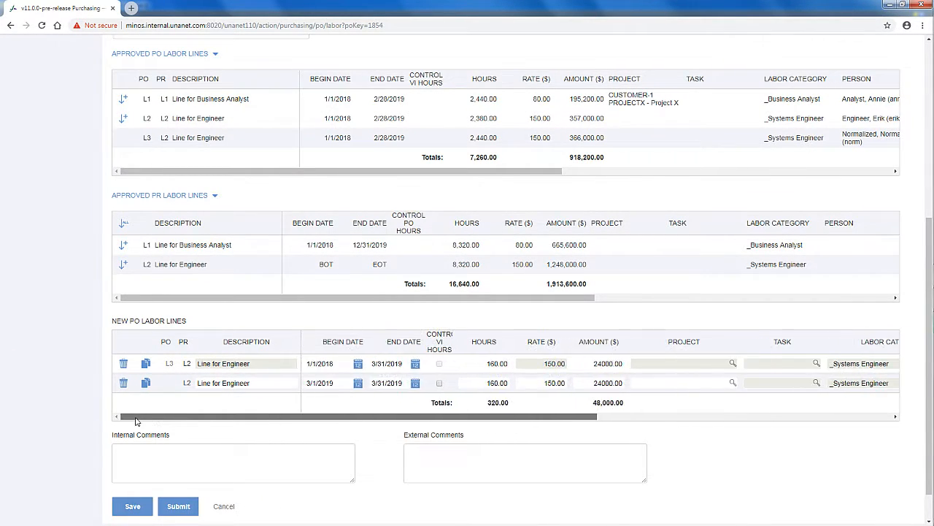
left_click(133, 506)
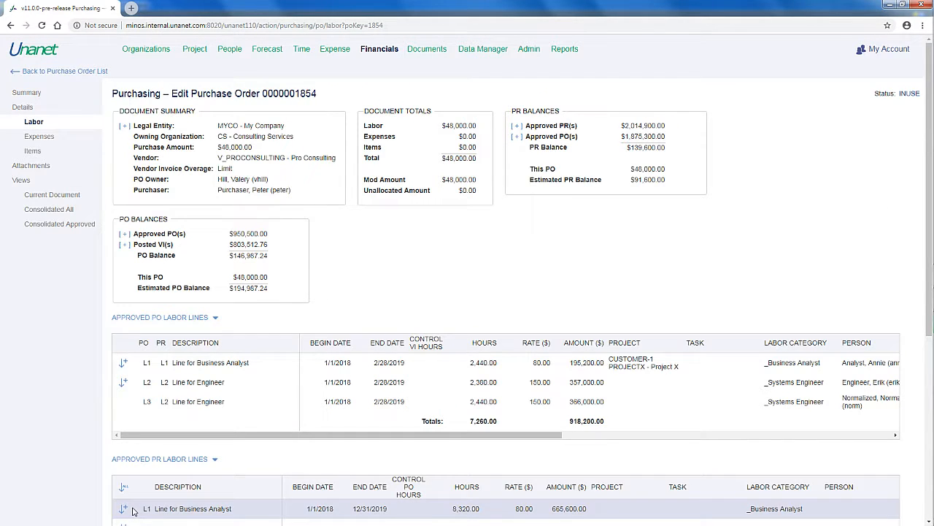
- Submit the purchase order mod for approval to the DOT Division Manager approval group
scroll(117, 365, "down", 3)
scroll(115, 350, "down", 2)
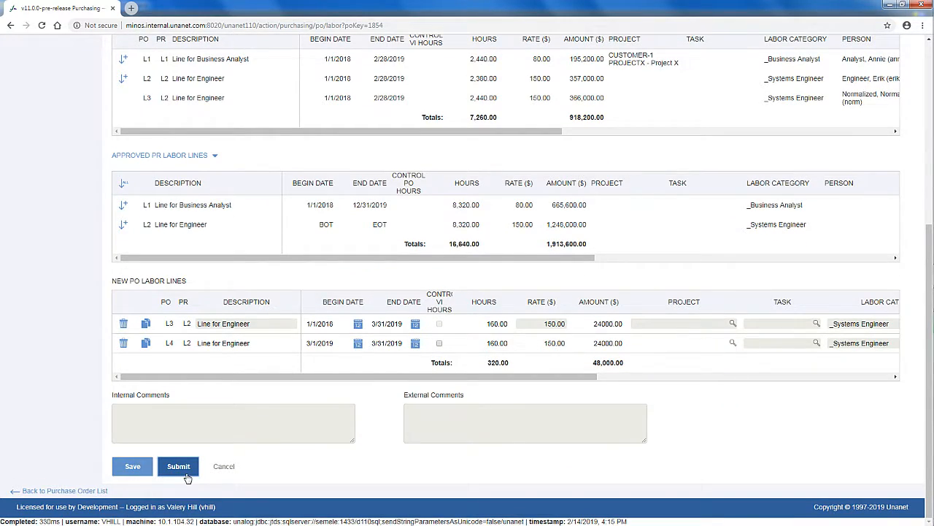
left_click(183, 468)
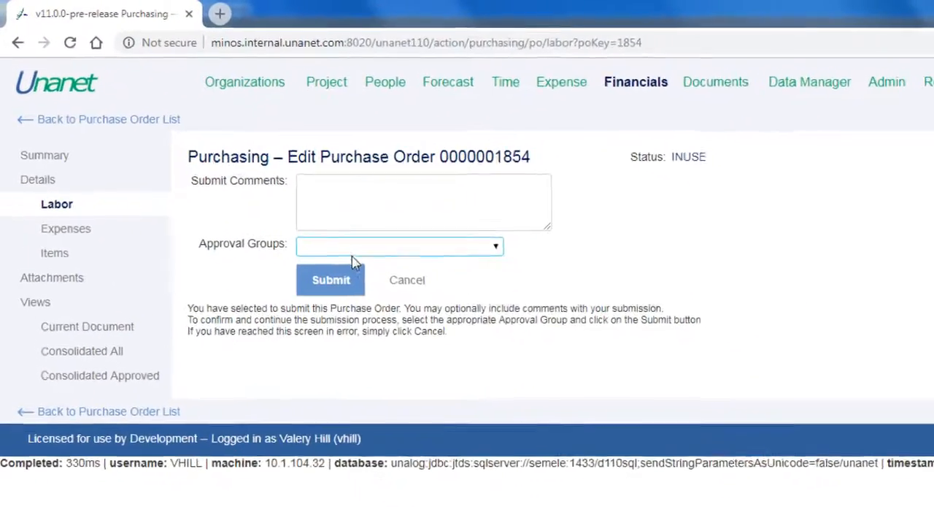
left_click(299, 211)
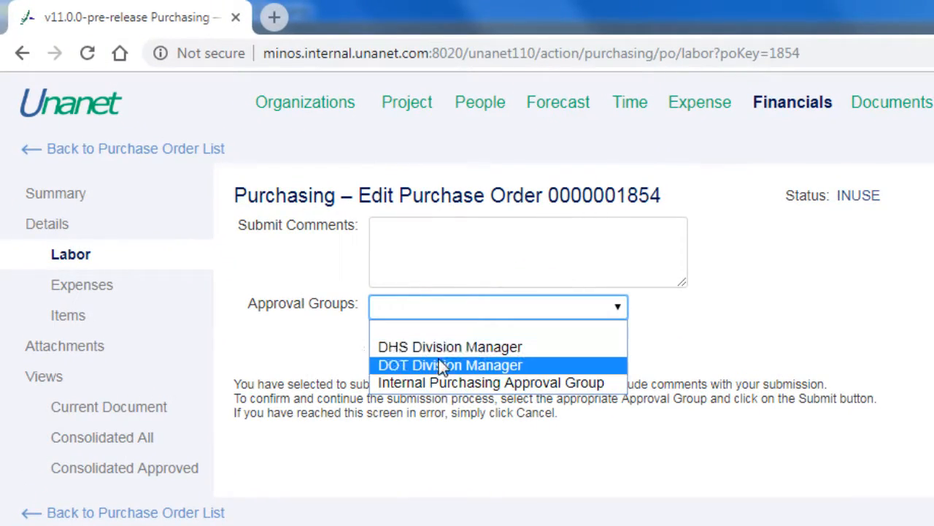
left_click(440, 362)
left_click(421, 363)
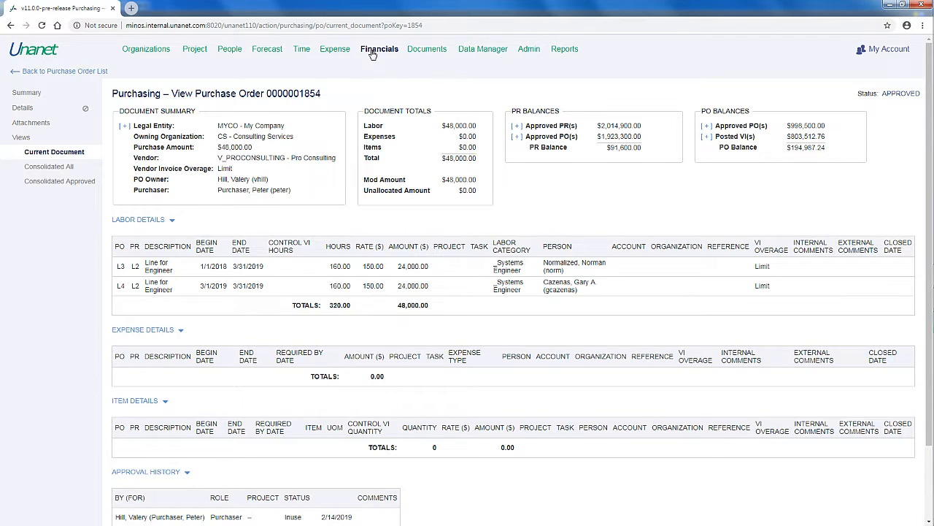
- Open Purchase Order Assignments and list the labor lines for the vendor V_PROCONSULTING - Pro Consulting
mouse_move(412, 54)
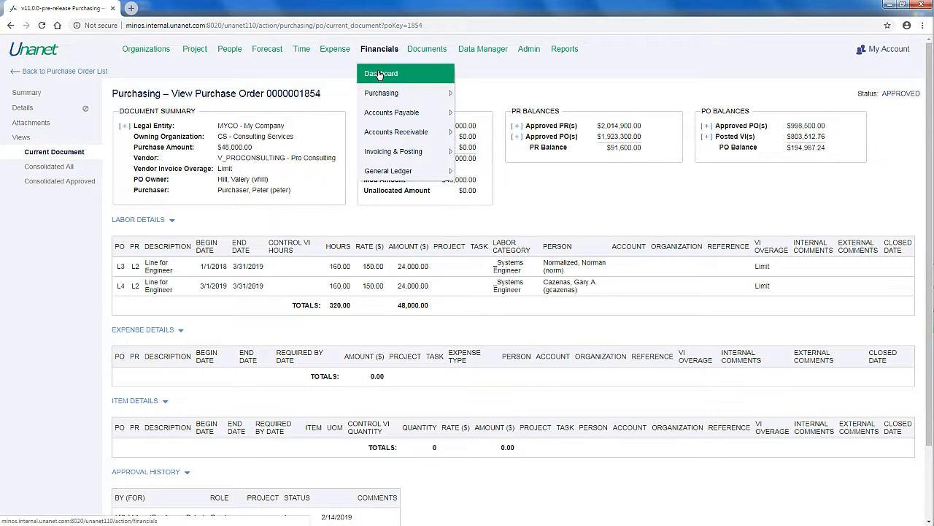
mouse_move(405, 95)
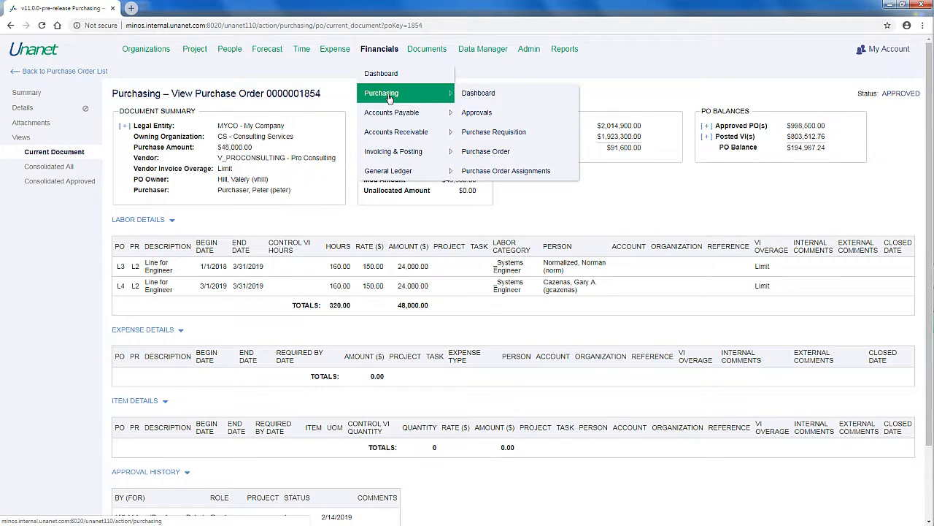
left_click(524, 170)
left_click(219, 284)
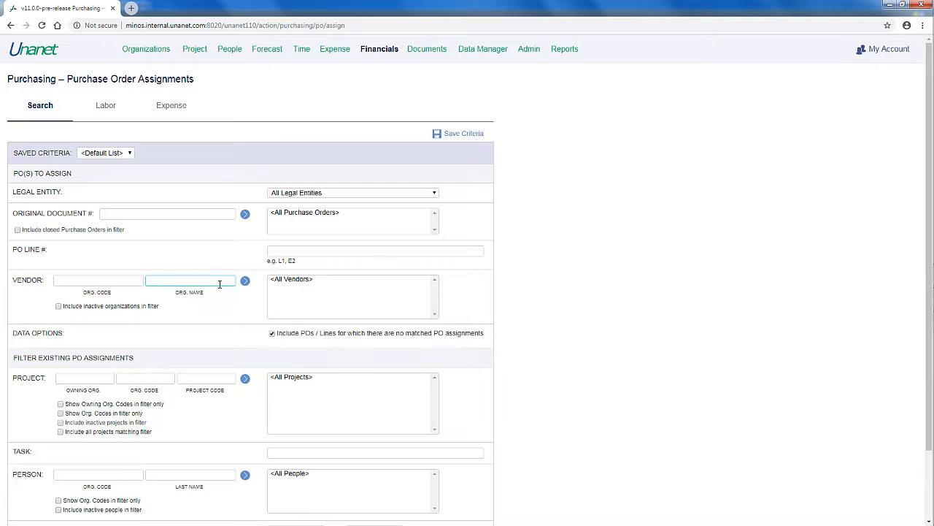
type("pro")
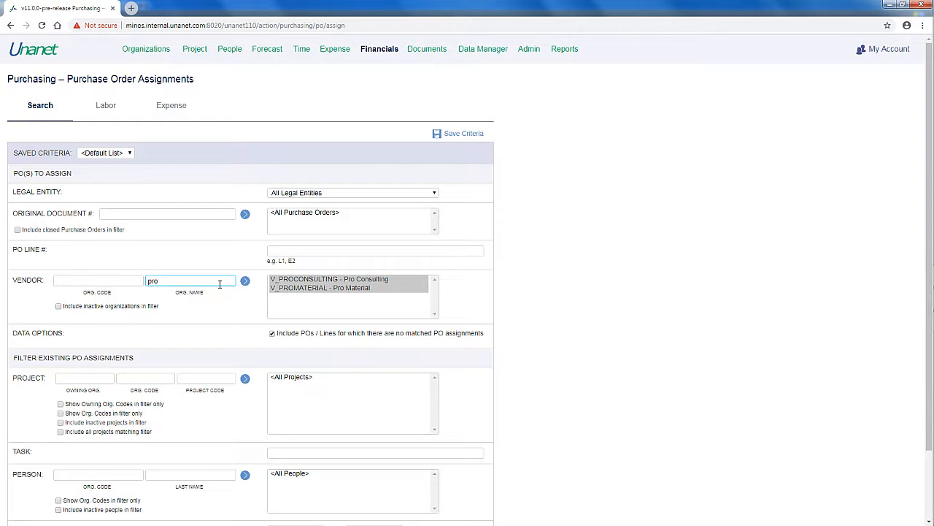
left_click(274, 279)
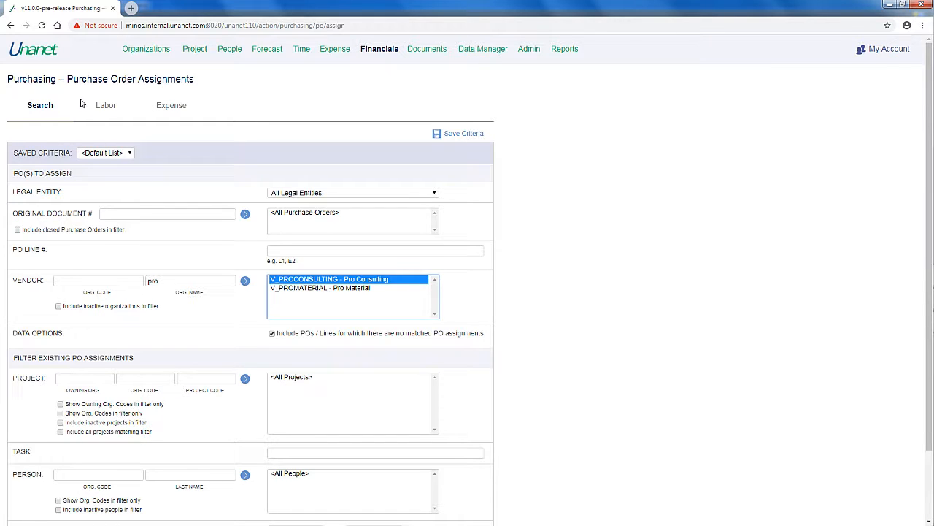
left_click(101, 108)
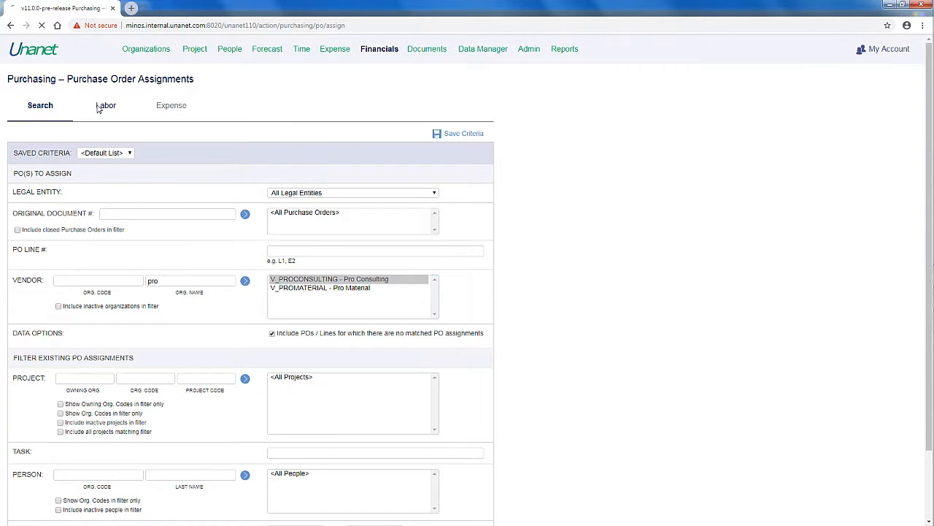
- Add a labor assignment under the Business Analyst line L1 for CUSTOMER-1 PROJECTX at the $80.00 cost rate
scroll(103, 231, "down", 1)
scroll(103, 231, "down", 4)
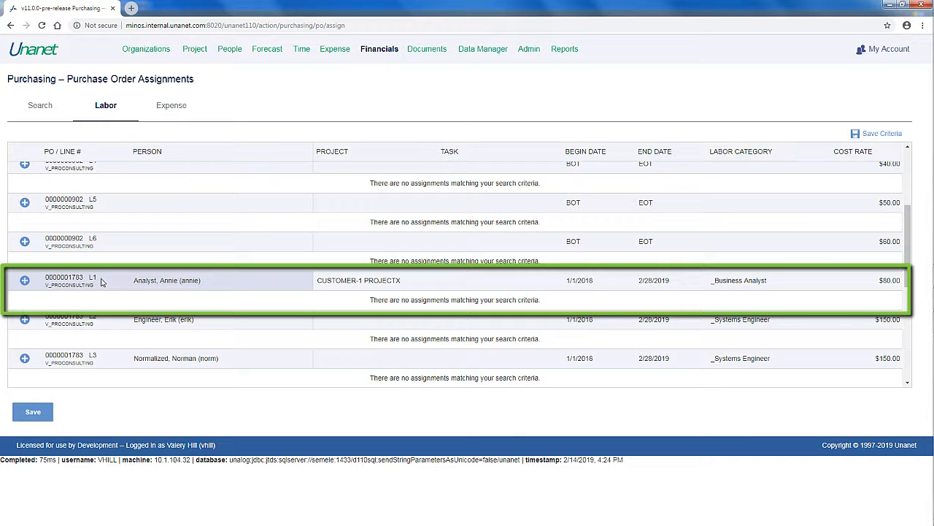
left_click(25, 281)
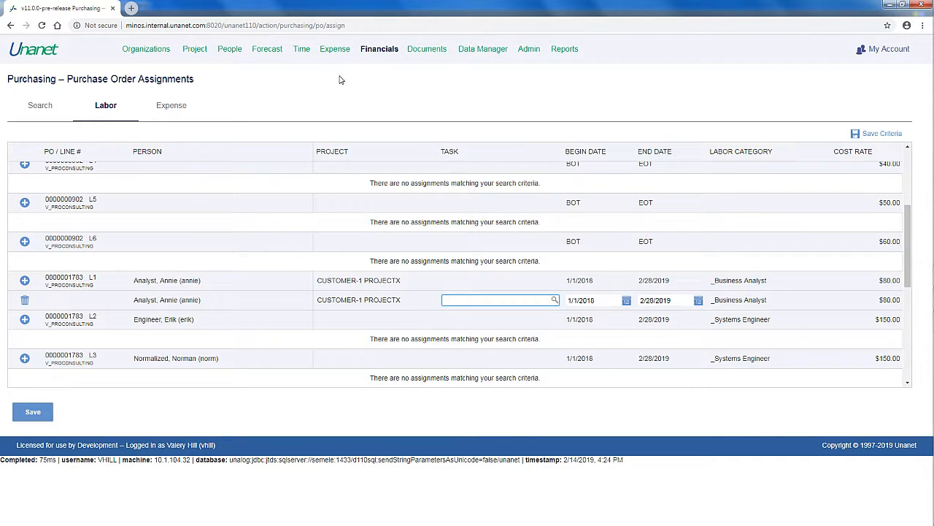
- Go to the Accounts Payable vendor invoices and start creating a new vendor invoice
left_click(374, 52)
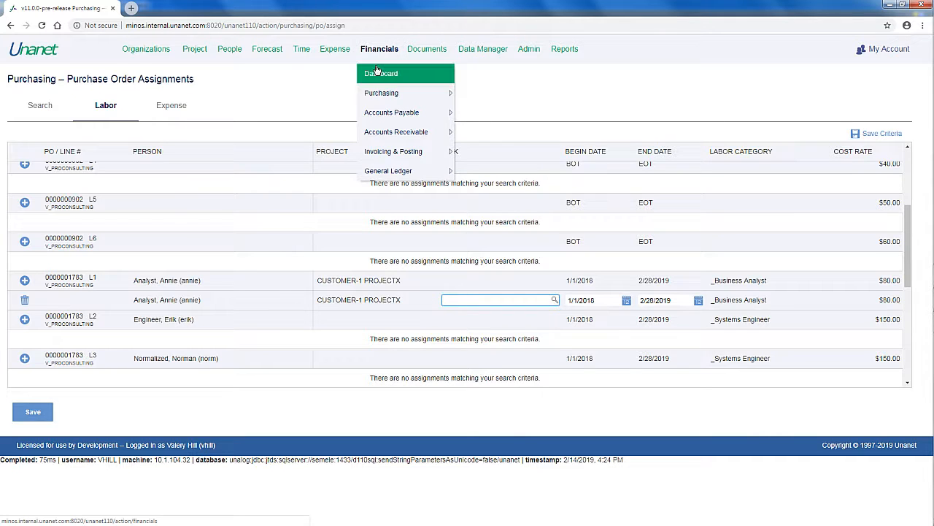
mouse_move(381, 108)
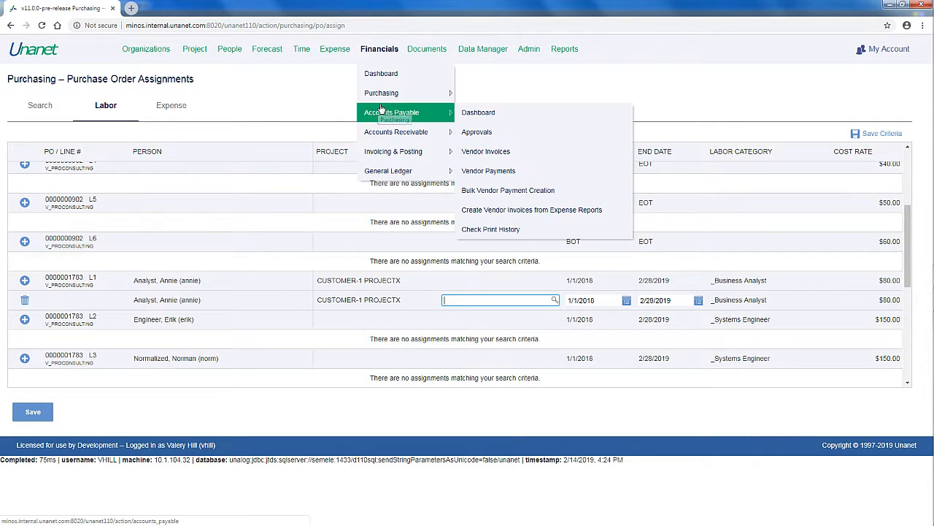
left_click(518, 114)
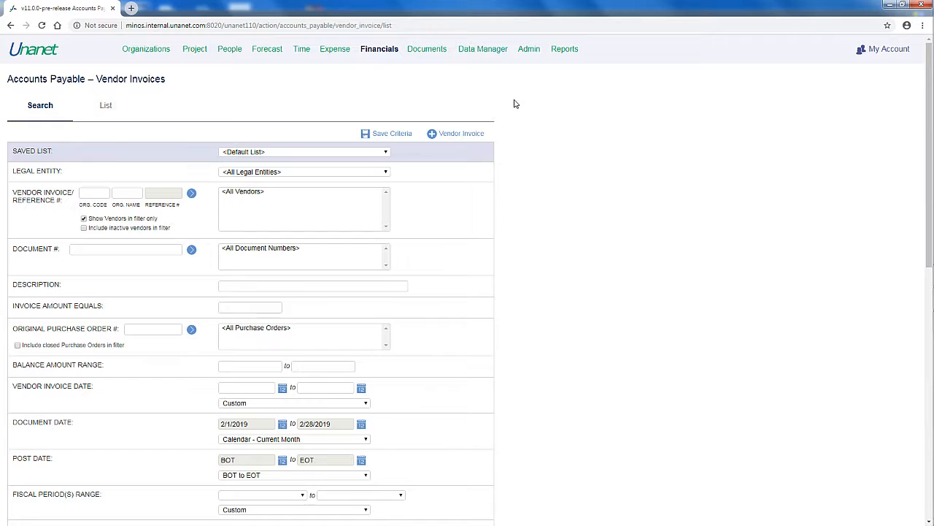
left_click(476, 133)
- Set the invoice's vendor to V_PROCONSULTING - Pro Consulting and link its purchase order described as needing system engineers
left_click(209, 164)
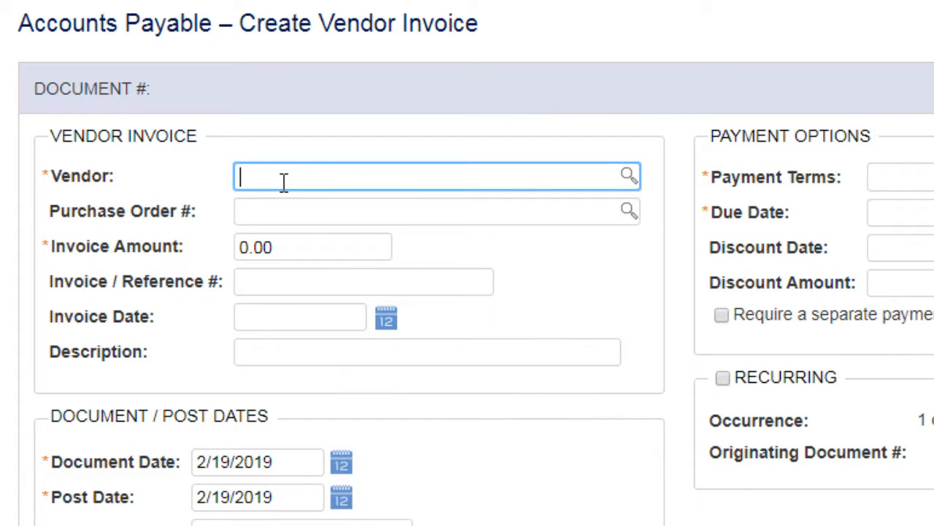
type("pro")
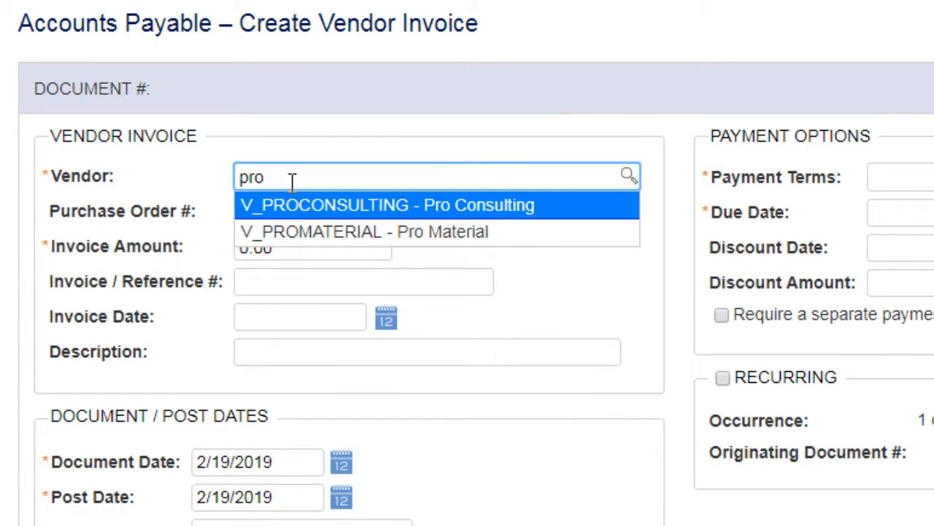
key("Return")
key("Tab")
type("%")
left_click(278, 323)
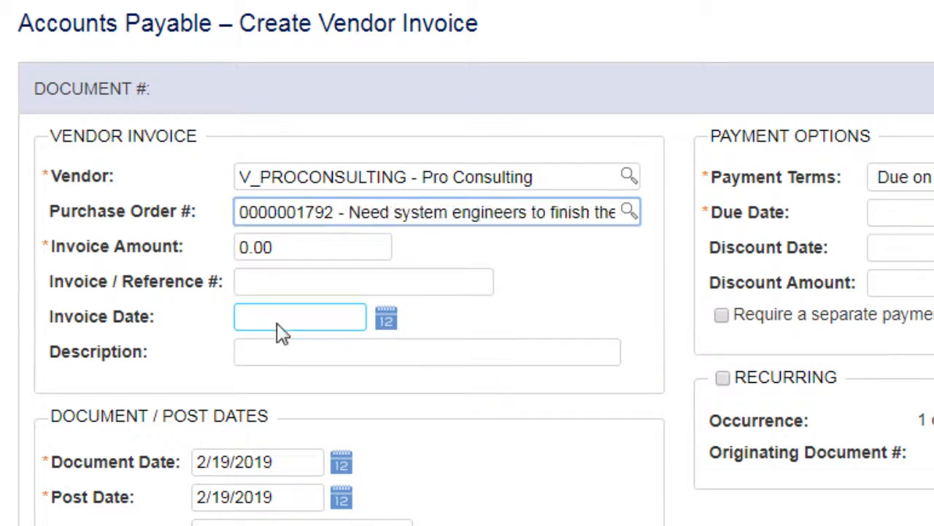
- Enter an invoice amount of 24000.00, set the invoice date and document date to 3/31/2019, and save the vendor invoice
key("Tab")
type("24000")
key("Tab")
key("Tab")
type("3 31")
key("Tab")
key("Tab")
type("3 31")
key("Tab")
key("Tab")
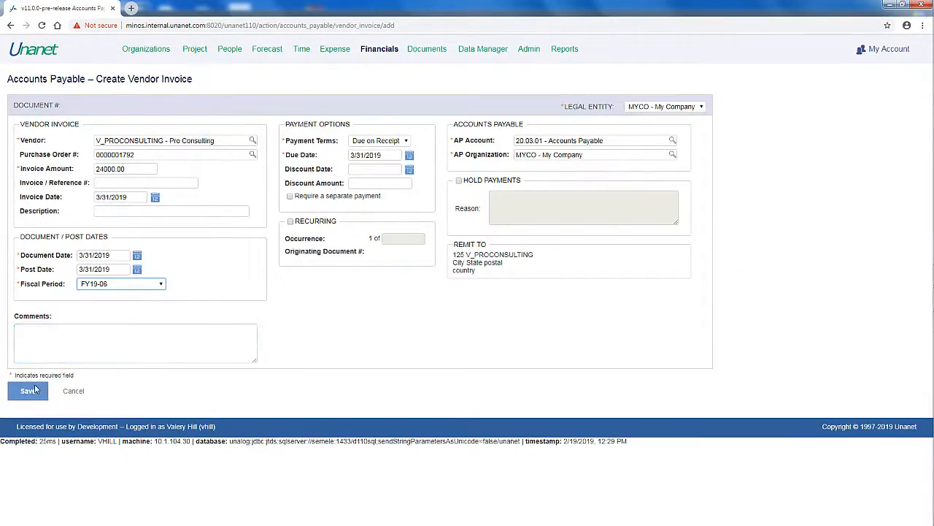
left_click(35, 388)
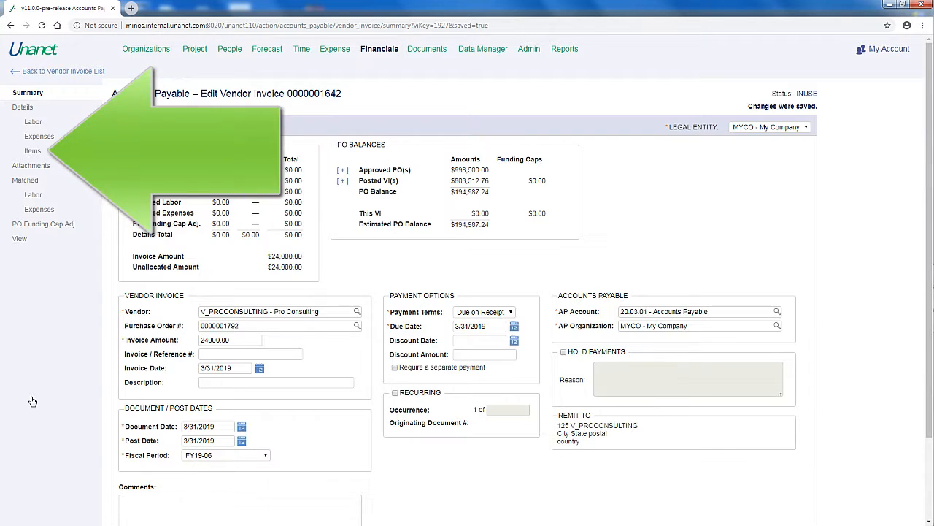
- Add an invoice labor line from approved PO line L4, with account 50.26.01 - Subcontractor Labor and organization MYCO - My Company
left_click(33, 122)
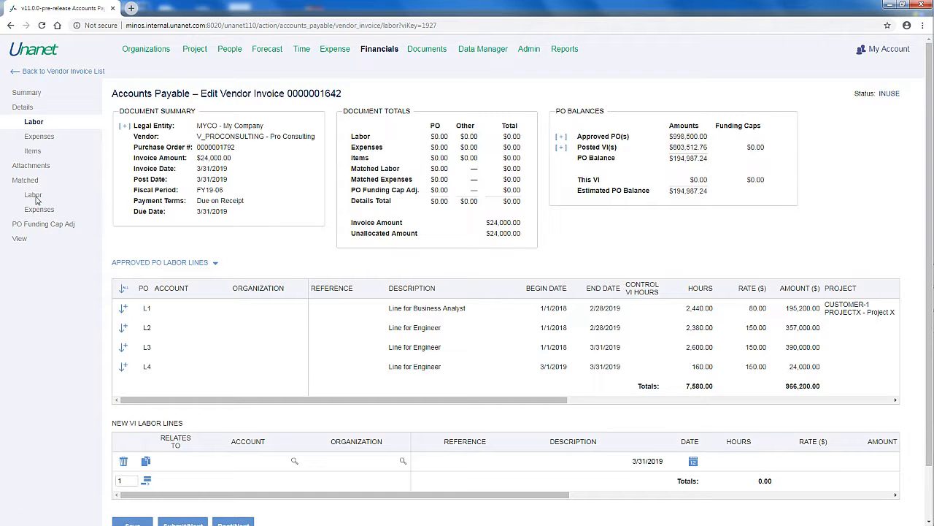
scroll(43, 290, "down", 2)
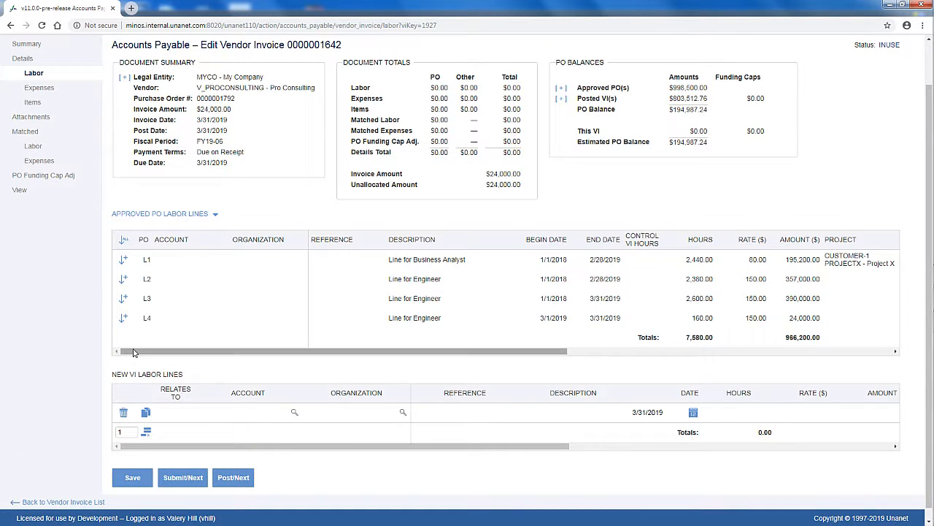
mouse_move(133, 352)
left_mouse_down()
mouse_move(219, 365)
mouse_move(252, 383)
mouse_move(357, 394)
mouse_move(127, 352)
left_mouse_up()
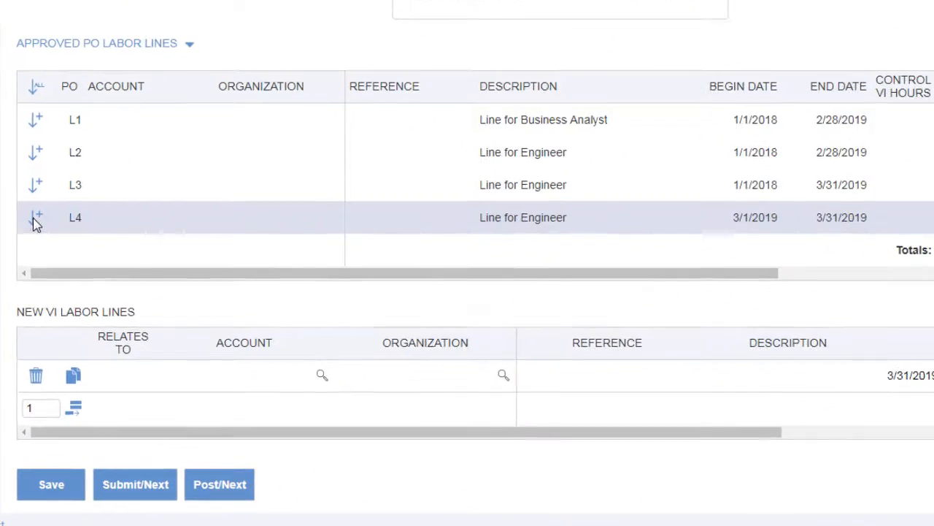
left_click(53, 241)
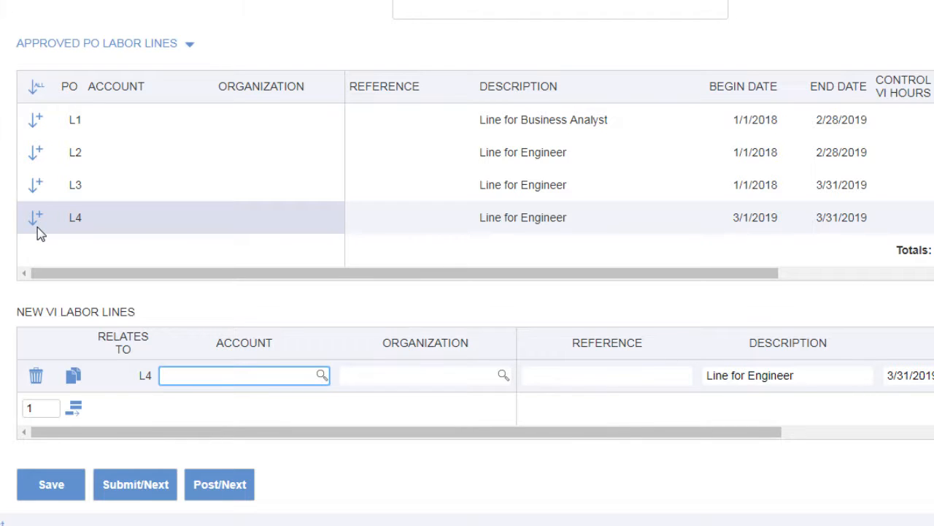
type("sub")
key("Tab")
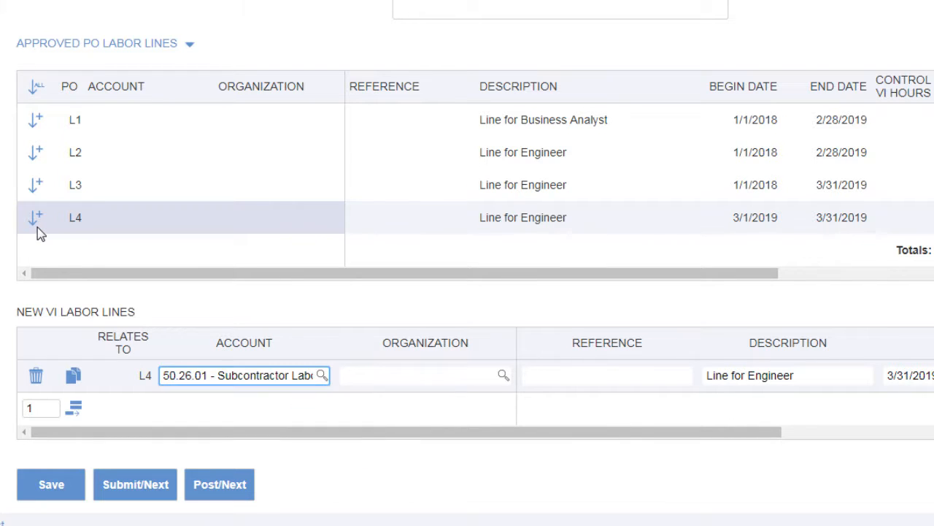
type("my")
key("Tab")
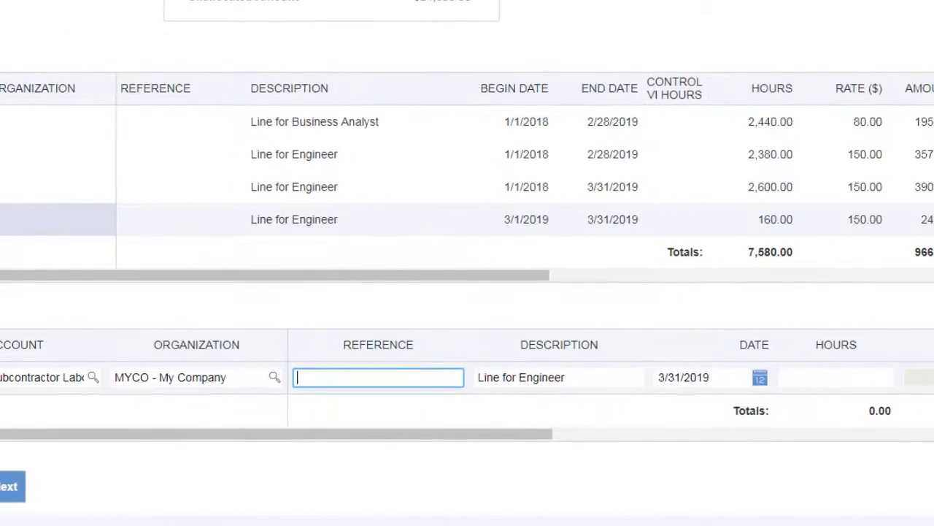
- Enter 160 hours on the new L4 invoice labor line
key("Tab")
key("Tab")
key("Tab")
type("160")
key("Tab")
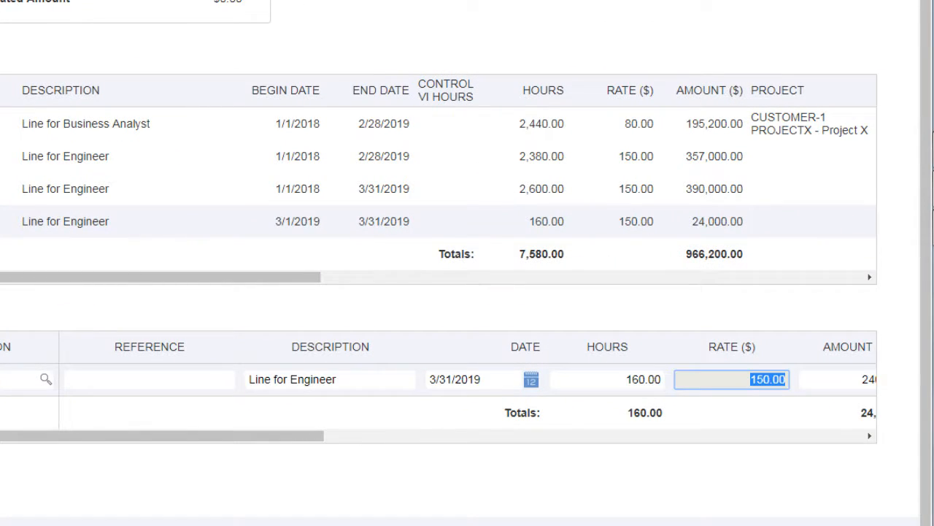
- Charge the labor line to project CUSTOMER-1 PROJECTX, task 1. Requirements, and save the labor details
left_click_drag(0, 435, 164, 451)
left_click(142, 392)
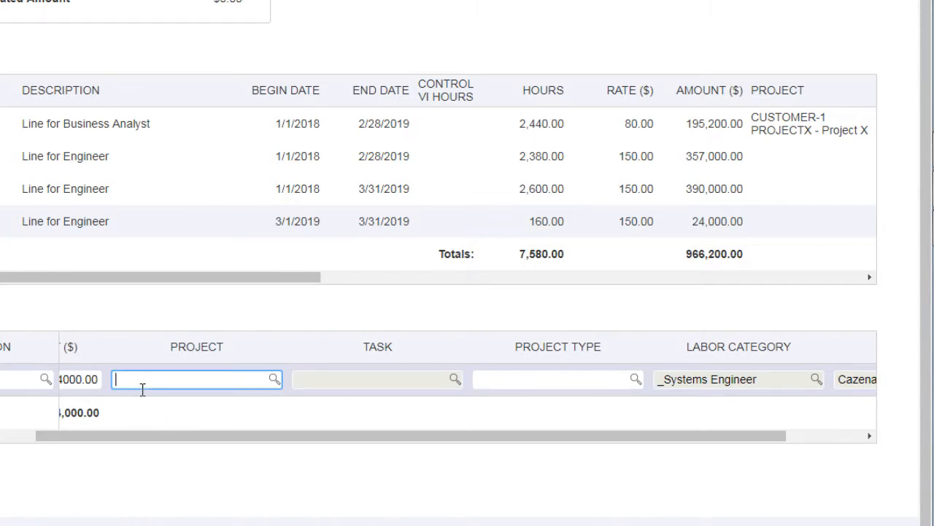
type("projectx")
key("Tab")
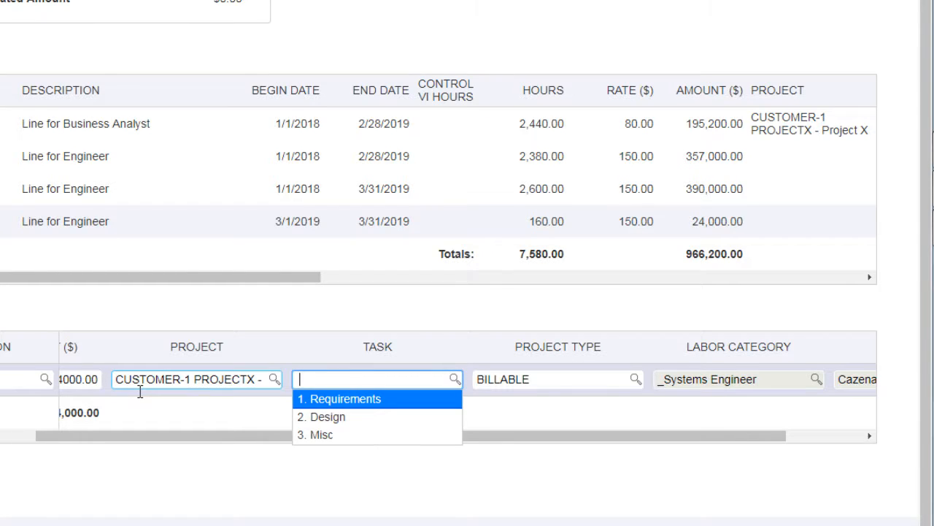
key("Return")
key("Tab")
left_click_drag(148, 432, 298, 454)
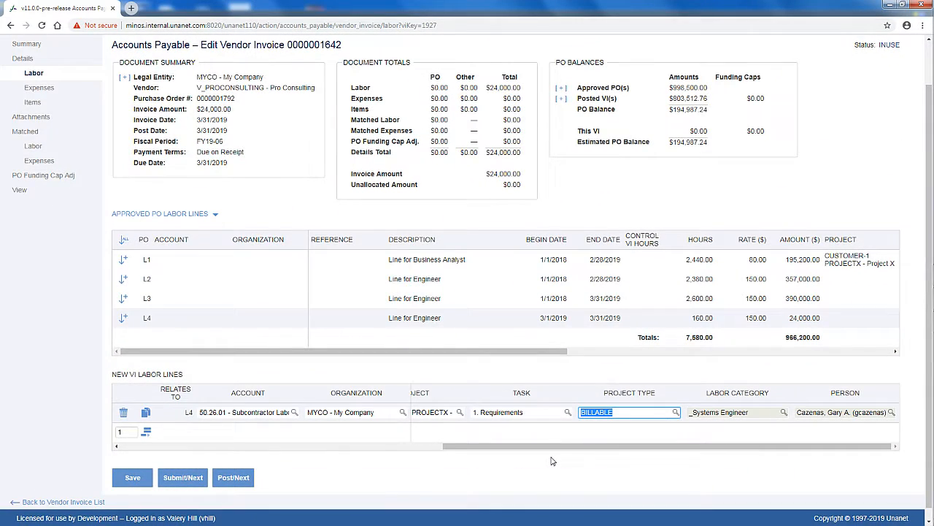
left_click(133, 477)
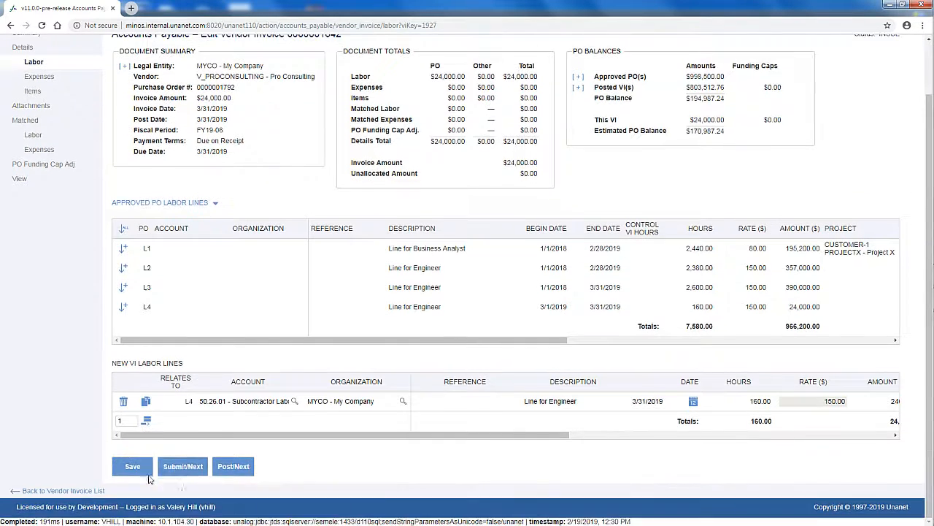
- Return to the vendor invoices and list them using the saved list for all VIs
scroll(150, 479, "up", 2)
left_click(74, 76)
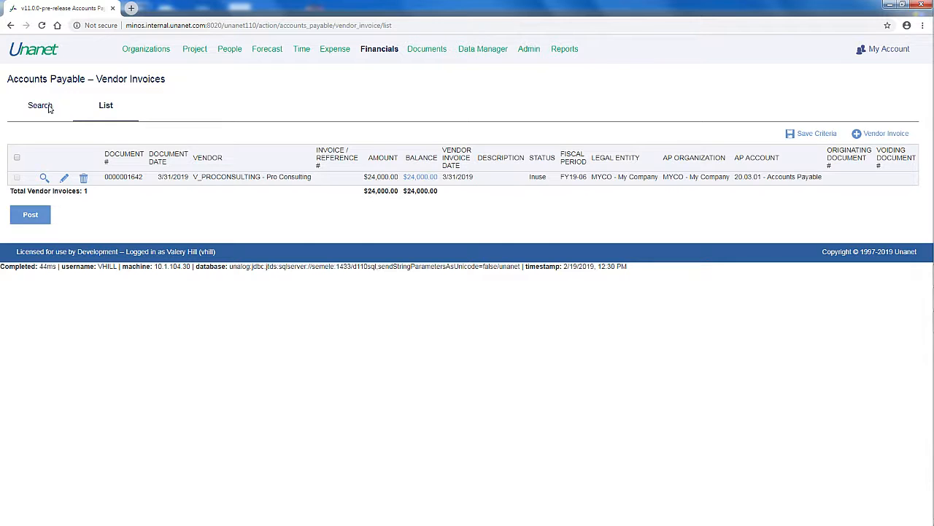
left_click(51, 108)
left_click(292, 151)
left_click(284, 167)
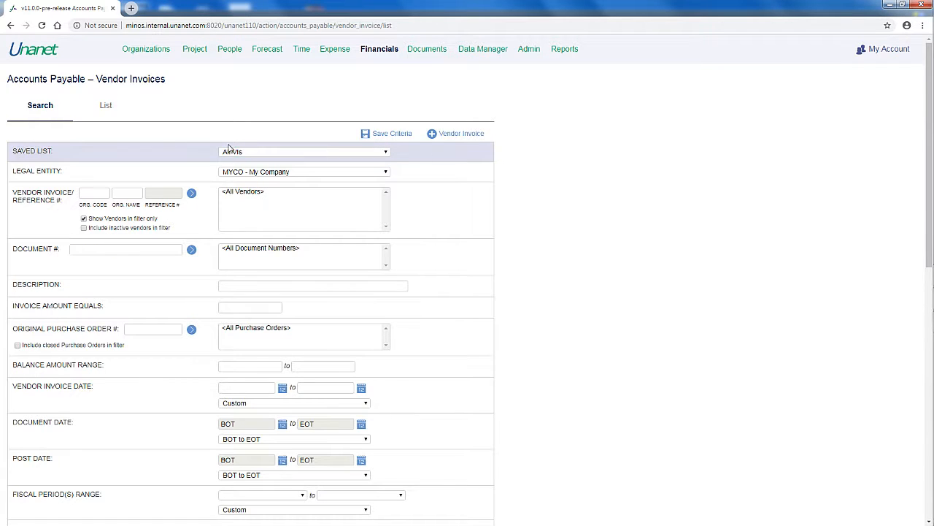
left_click(108, 109)
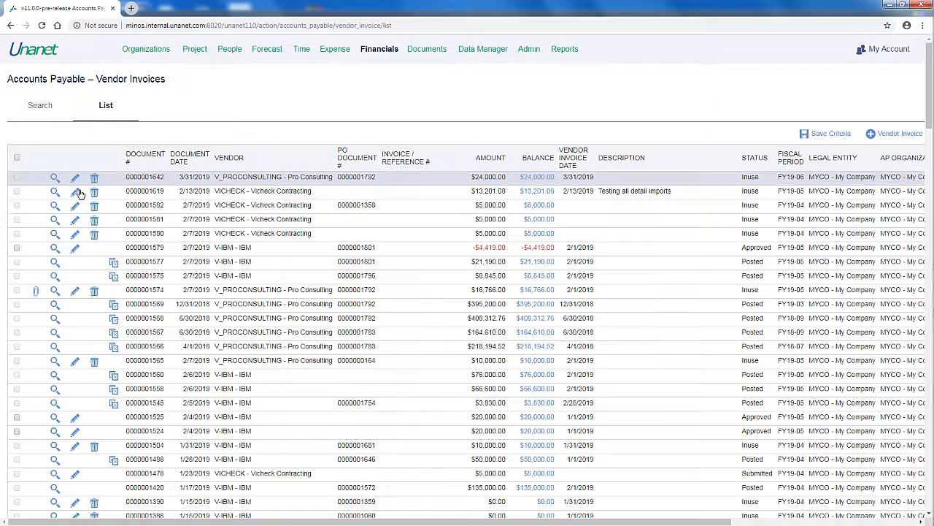
- View the $16,766.00 Pro Consulting vendor invoice and examine its matched labor and matched expenses
left_click(56, 290)
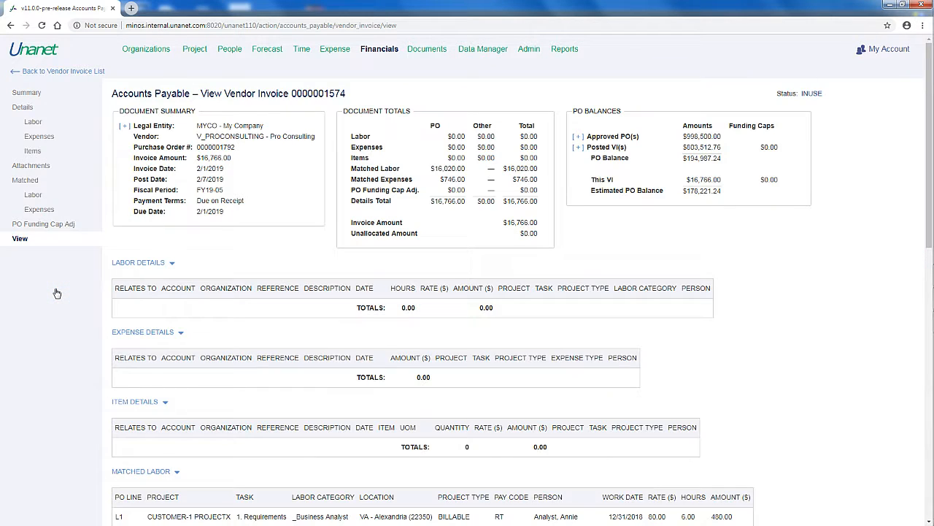
left_click(36, 197)
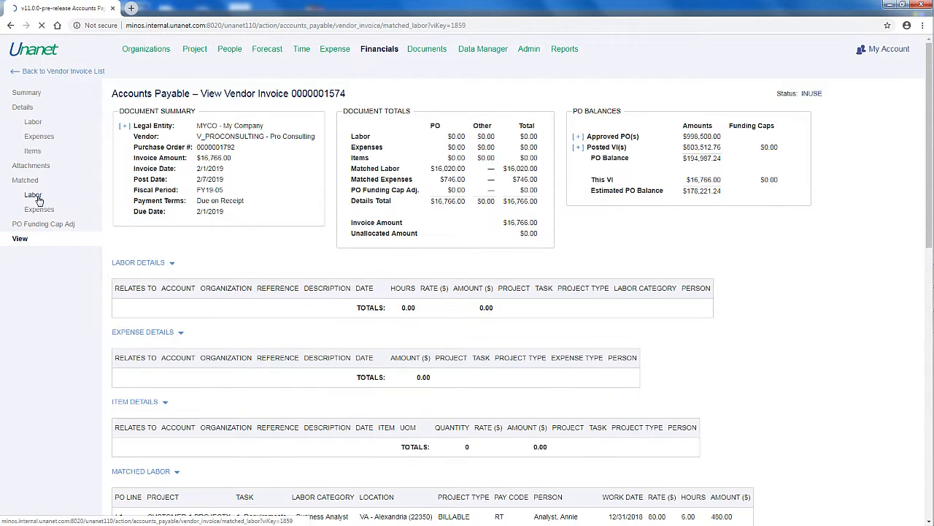
scroll(59, 276, "down", 1)
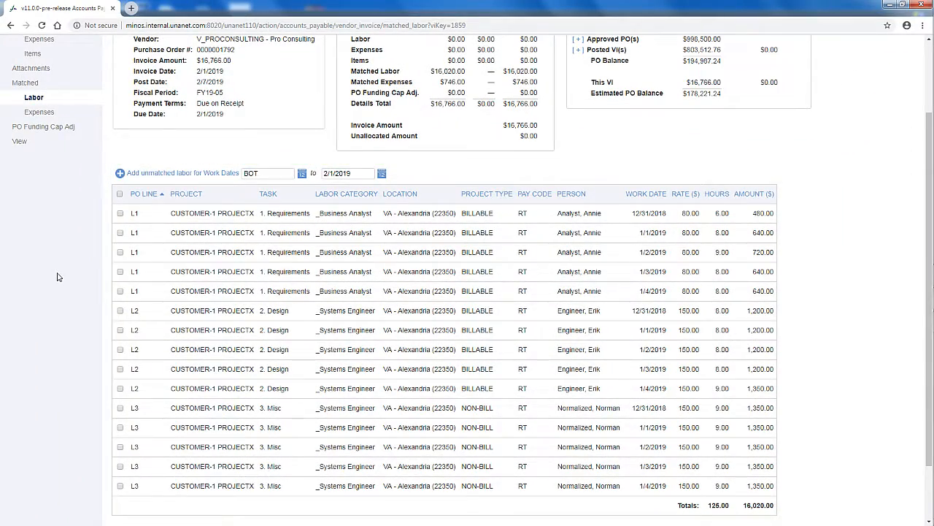
scroll(58, 276, "down", 1)
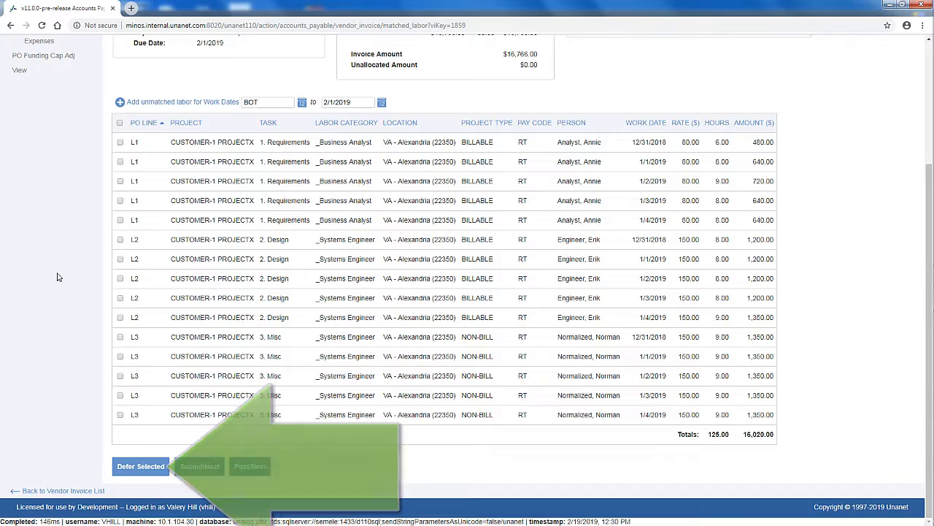
scroll(57, 275, "up", 3)
left_click(33, 209)
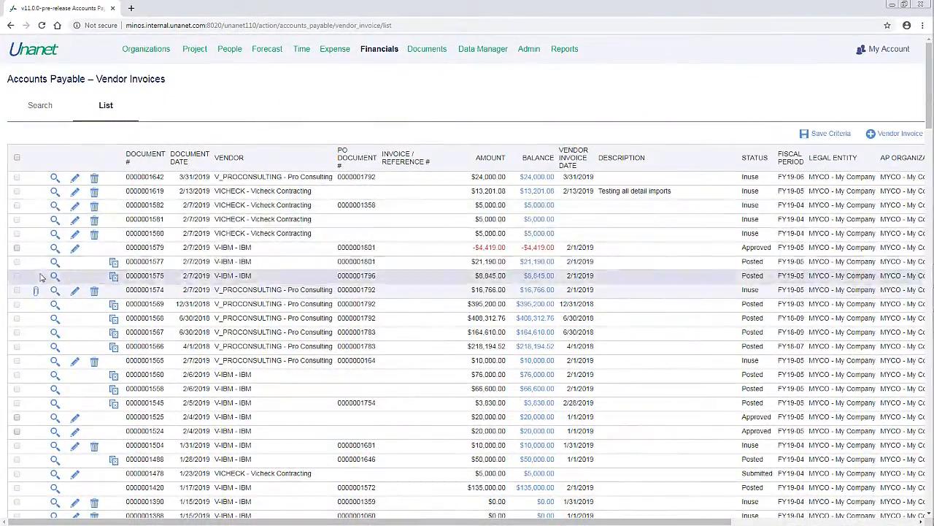
- View the approved V-IBM vendor invoice for -$4,419.00 and examine its funding cap adjustment details
left_click(54, 248)
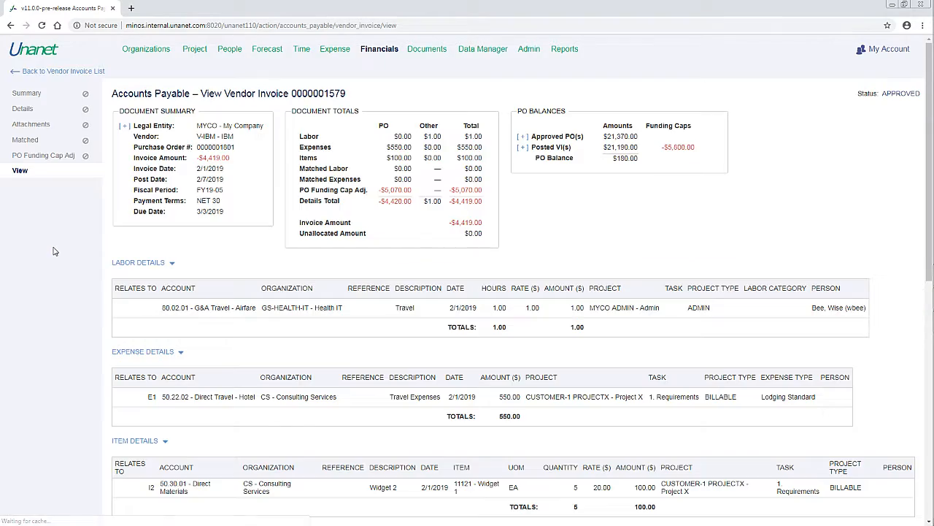
scroll(54, 232, "down", 5)
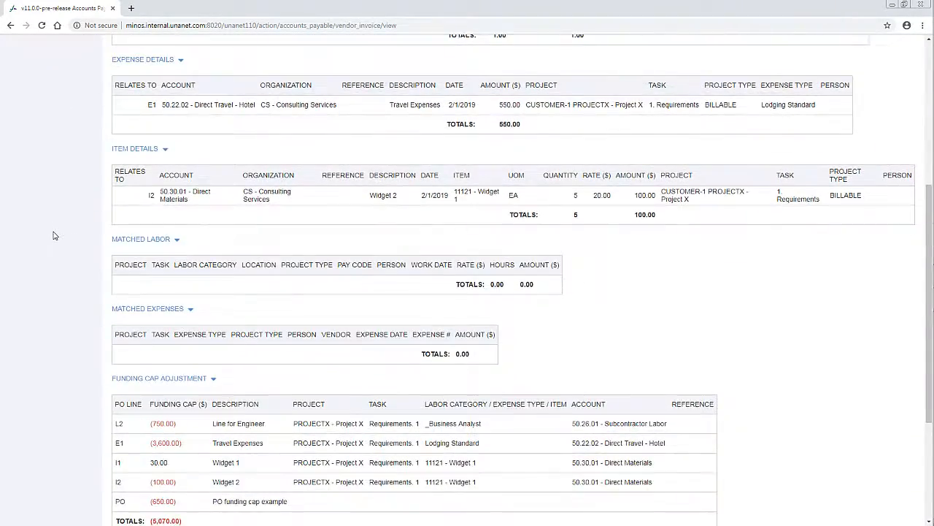
scroll(54, 235, "down", 1)
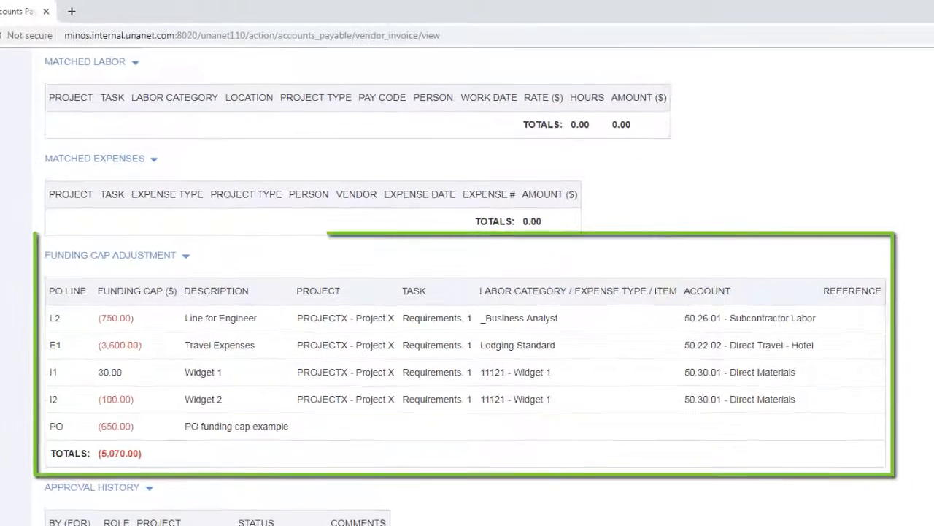